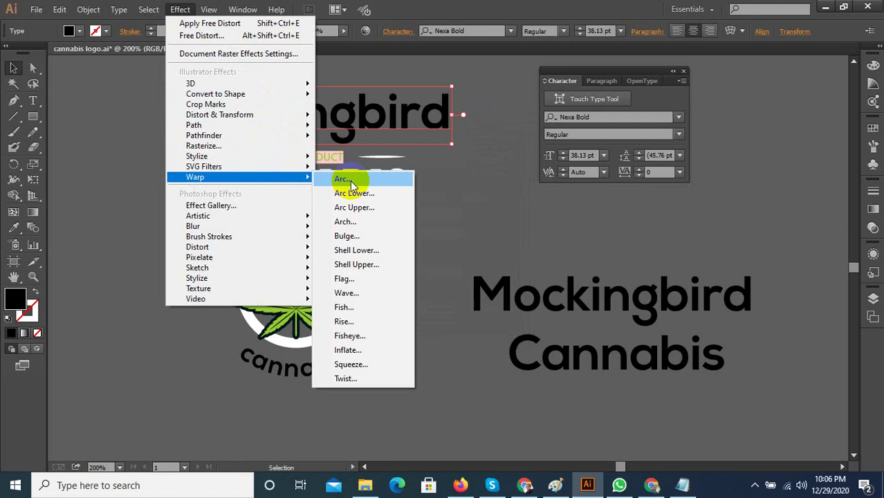
Apply a Warp effect to the top Mockingbird text using the Arc Lower style with a -16% horizontal bend.
left_click(342, 180)
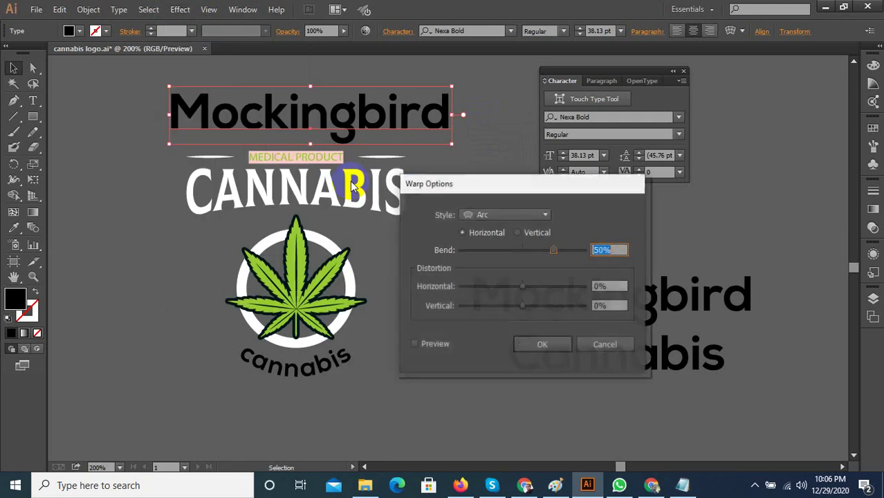
left_click(428, 348)
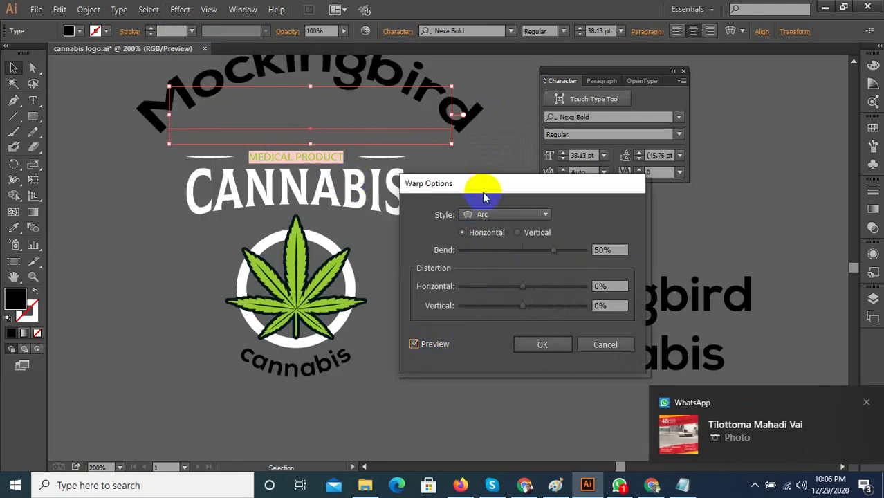
left_click_drag(486, 187, 509, 184)
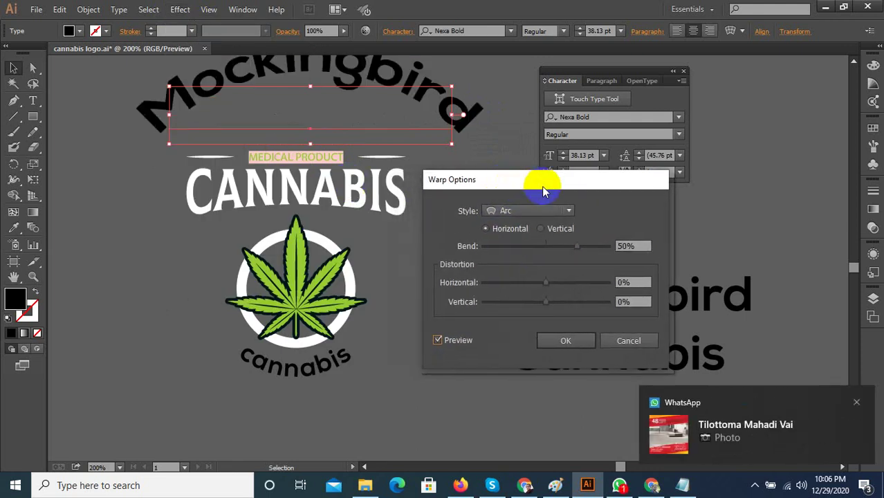
left_click(567, 250)
left_click_drag(567, 250, 544, 253)
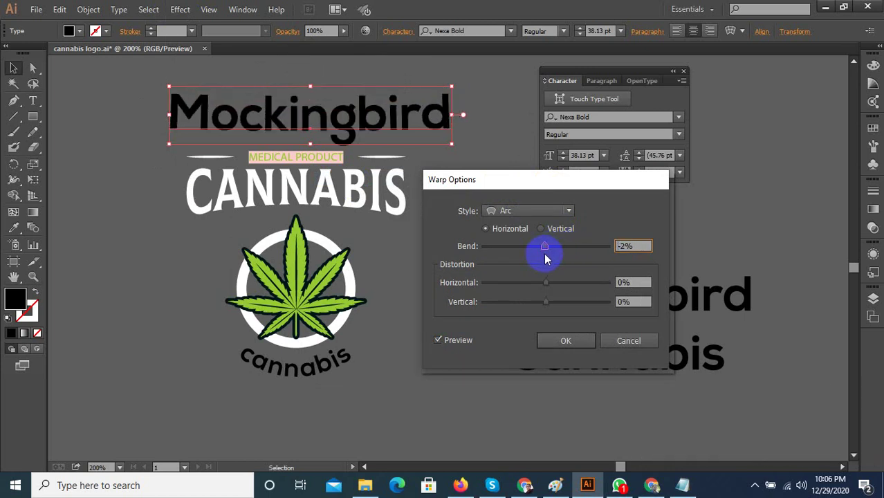
left_click(530, 210)
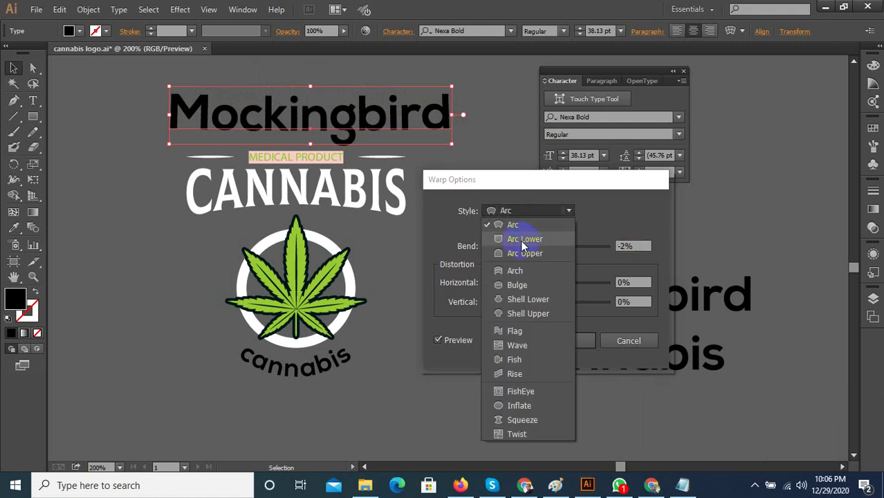
left_click(521, 240)
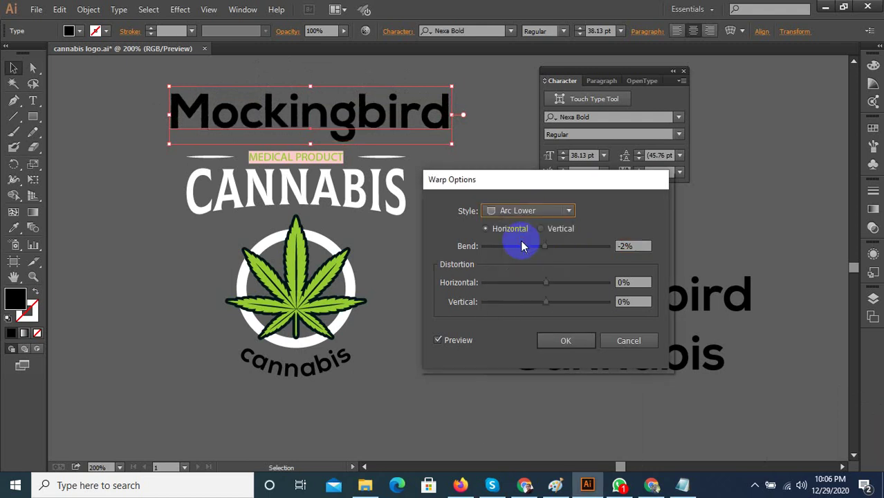
left_click_drag(523, 246, 555, 252)
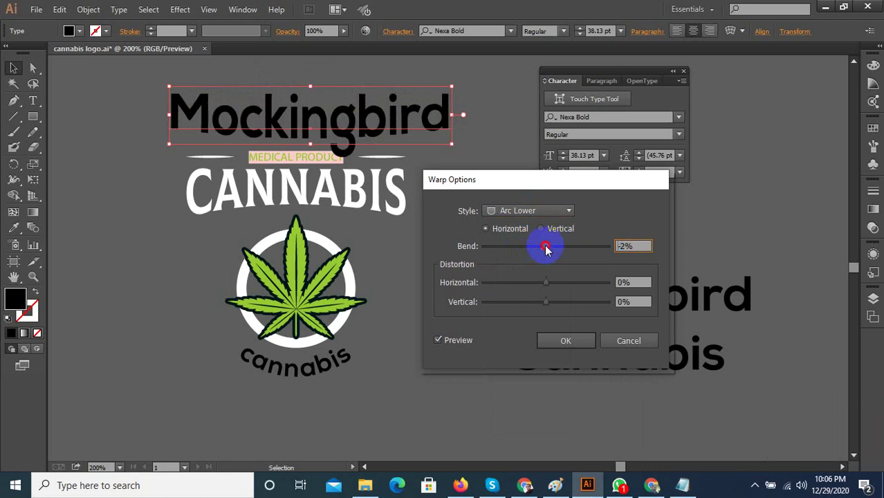
left_click_drag(544, 250, 542, 251)
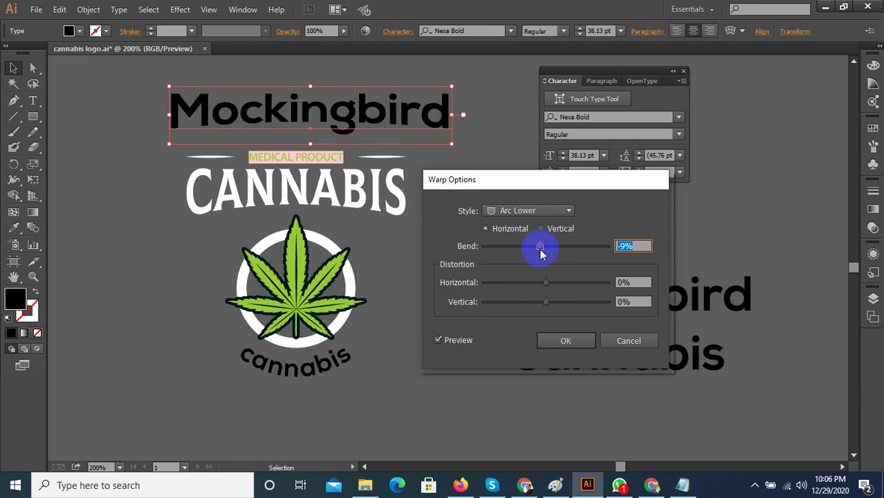
left_click_drag(539, 251, 537, 250)
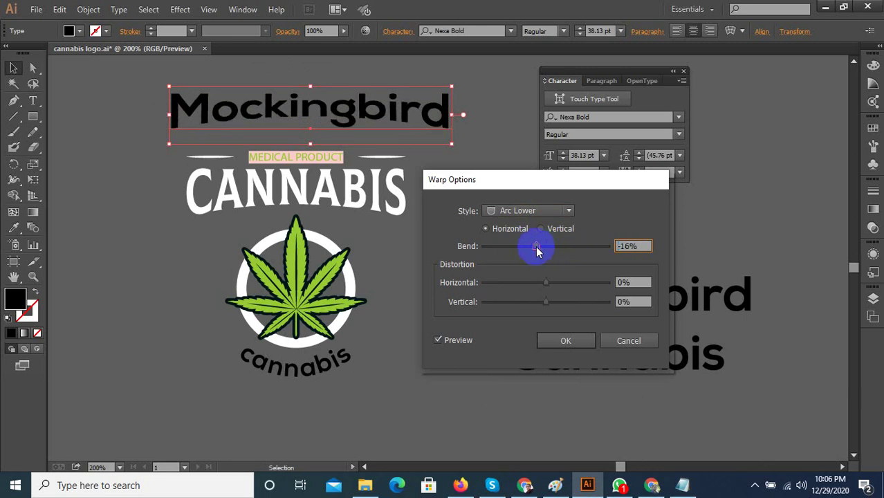
left_click(565, 339)
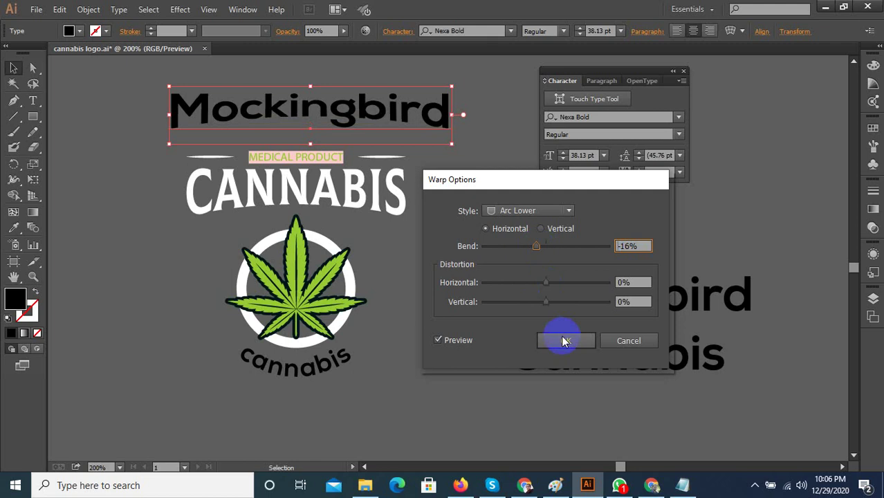
Set the warped Mockingbird text to 29 pt and centre it above the MEDICAL PRODUCT line.
left_click(583, 154)
key("Up")
key("Up")
key("Up")
key("Up")
key("Up")
key("Up")
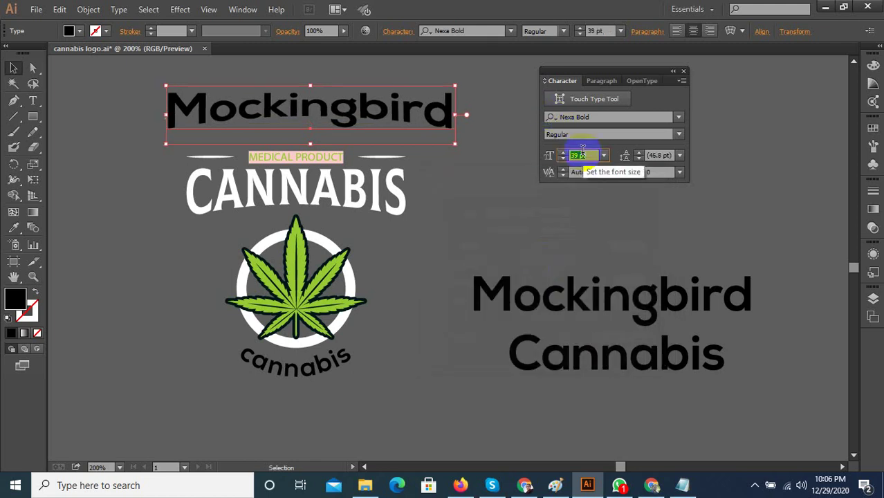
key("Down")
key("Down")
key("Down")
key("Down")
key("Down")
key("Down")
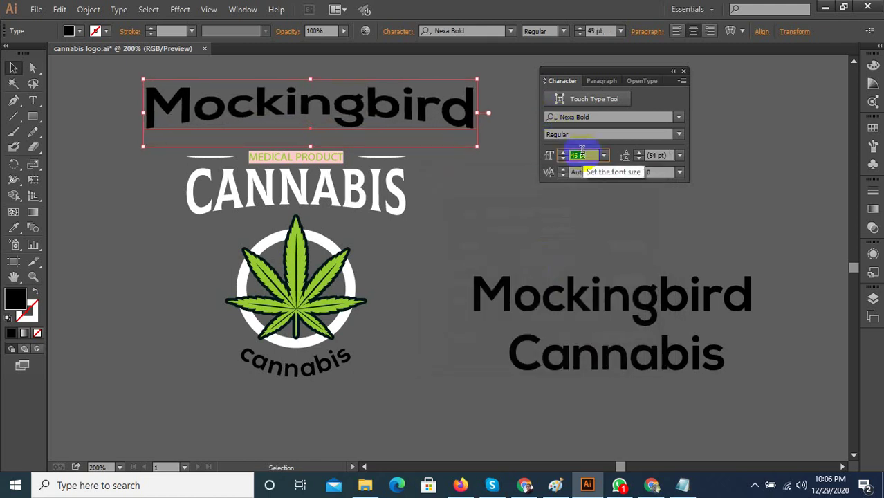
key("Down")
key("Down")
key("Down")
key("Down")
key("Down")
key("Down")
key("Down")
key("Down")
key("Down")
key("Down")
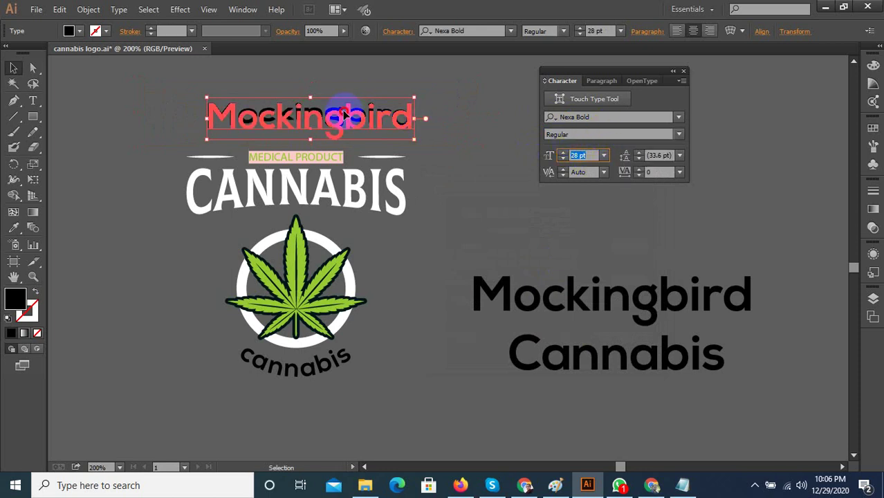
left_click_drag(346, 115, 332, 118)
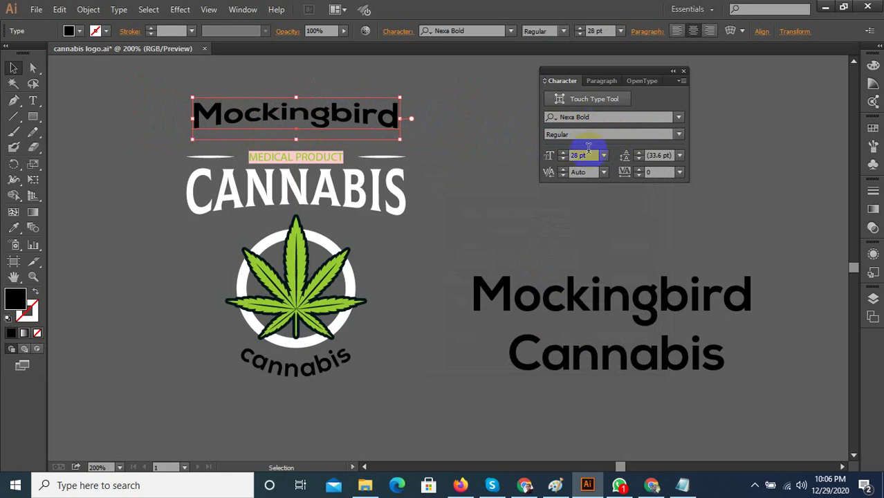
scroll(581, 150, "up", 1)
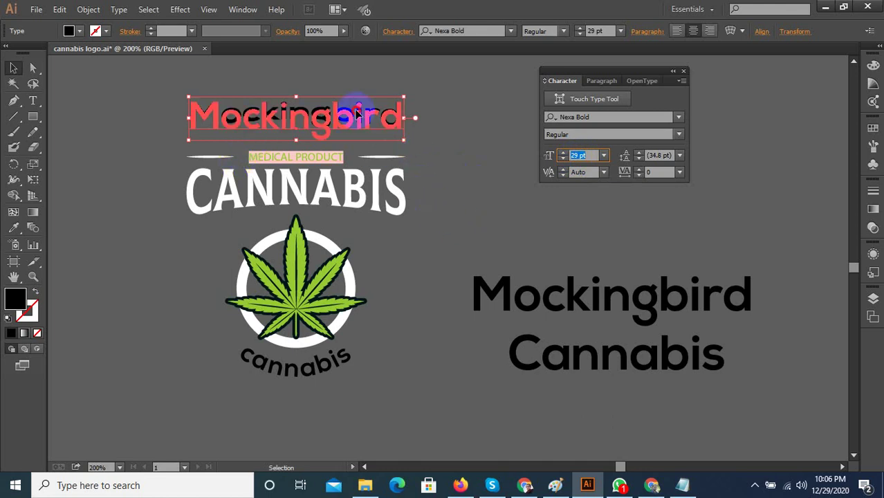
Position the Mockingbird text directly above the leaf emblem and place both in the empty area right of the large Mockingbird Cannabis text.
left_click_drag(356, 107, 355, 184)
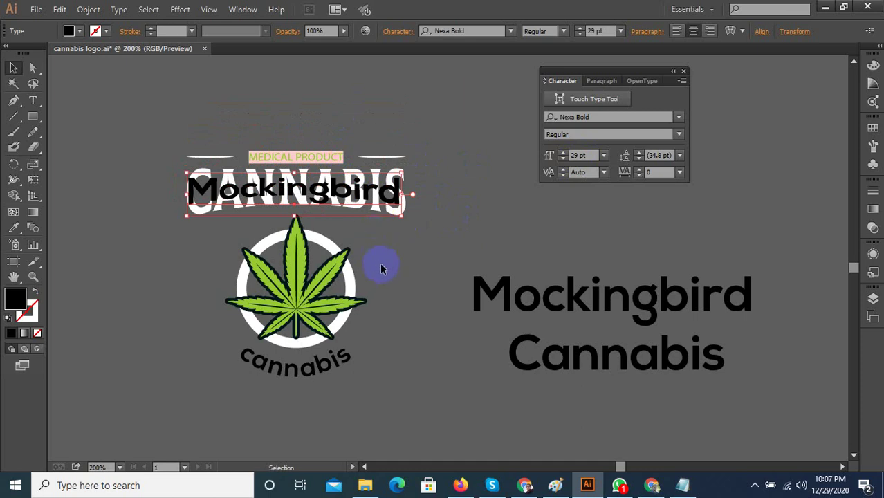
left_click_drag(222, 351, 222, 353)
scroll(310, 223, "down", 2)
left_click_drag(307, 255, 394, 358)
left_click(602, 357)
scroll(421, 202, "up", 2)
left_click(396, 217)
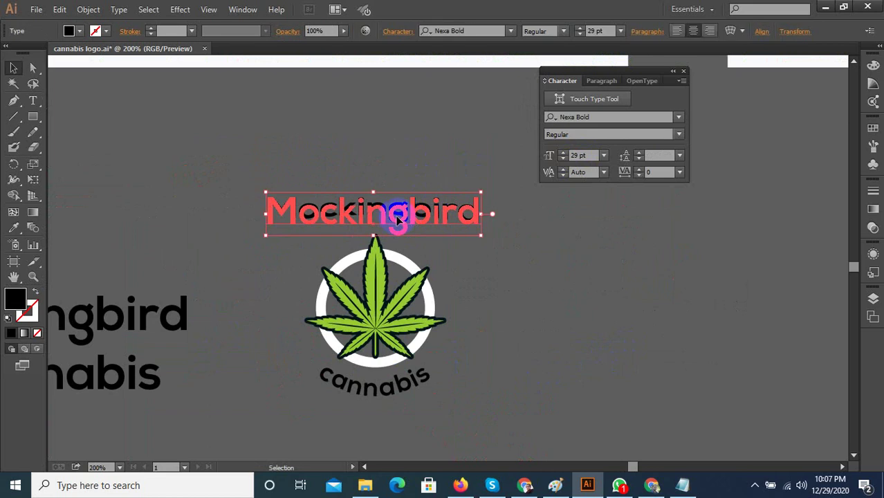
Add a second Arc Warp effect to the Mockingbird text above the leaf emblem.
scroll(397, 218, "up", 2)
scroll(523, 197, "down", 1)
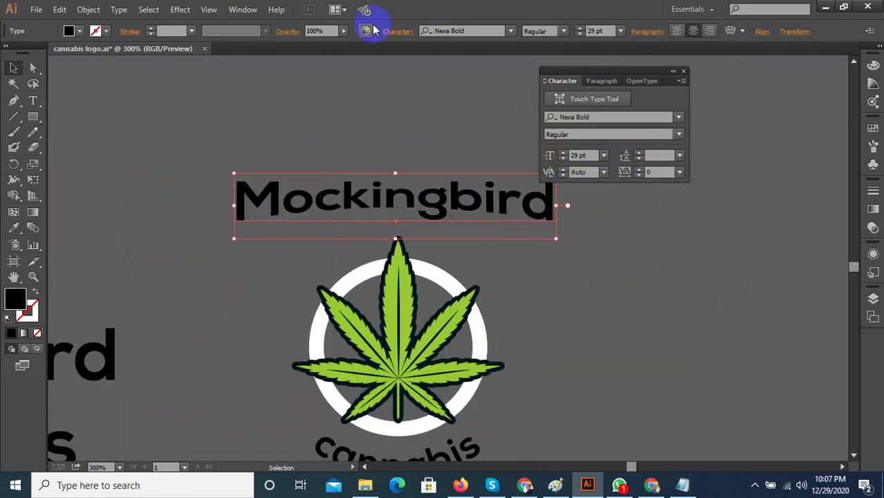
left_click(180, 10)
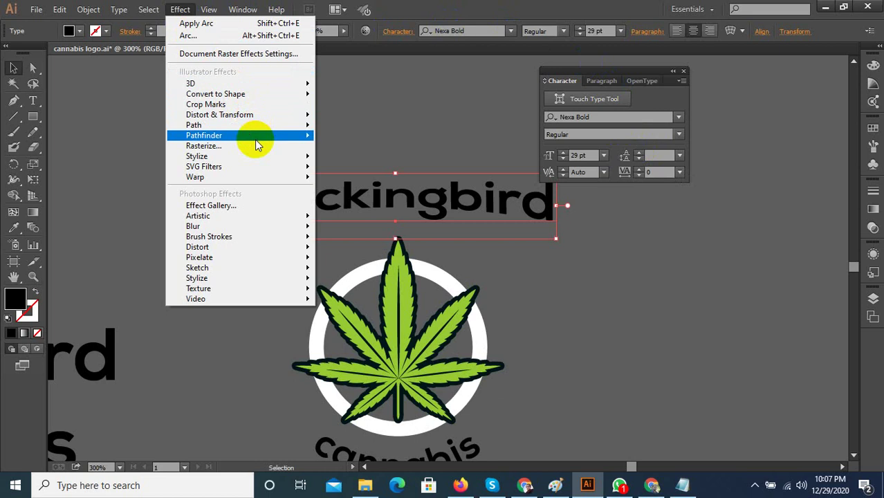
mouse_move(302, 136)
mouse_move(263, 177)
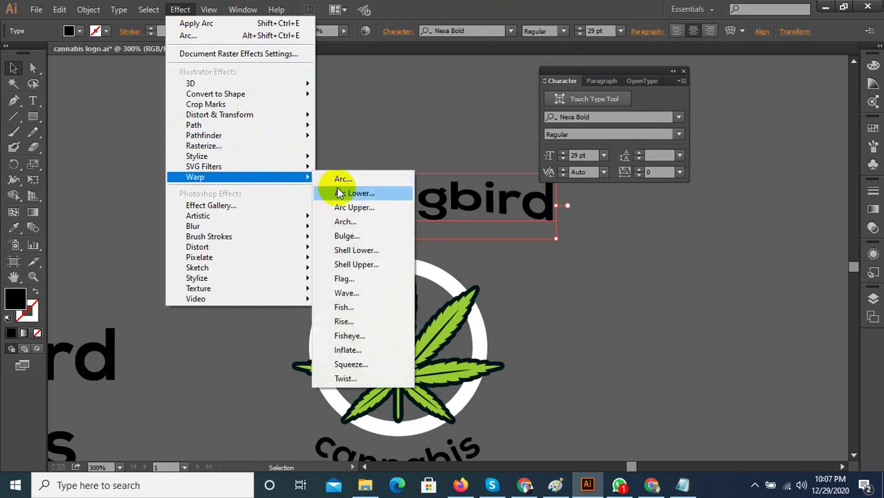
left_click(361, 181)
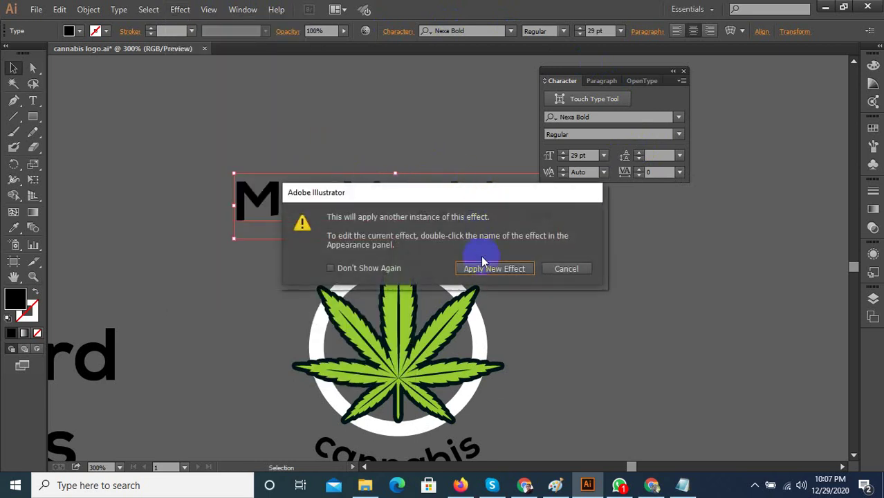
left_click(497, 266)
left_click_drag(539, 179, 694, 67)
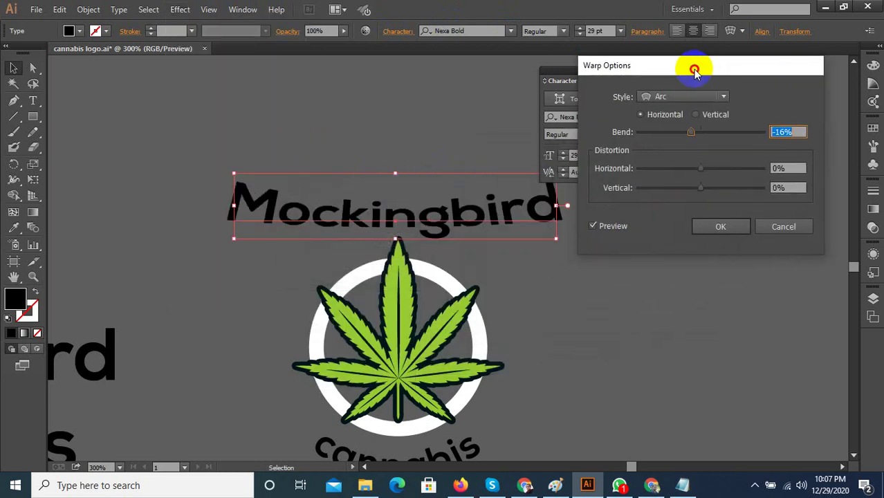
Change the second warp's style to Arc Lower and apply it with a 2% horizontal bend.
left_click(670, 98)
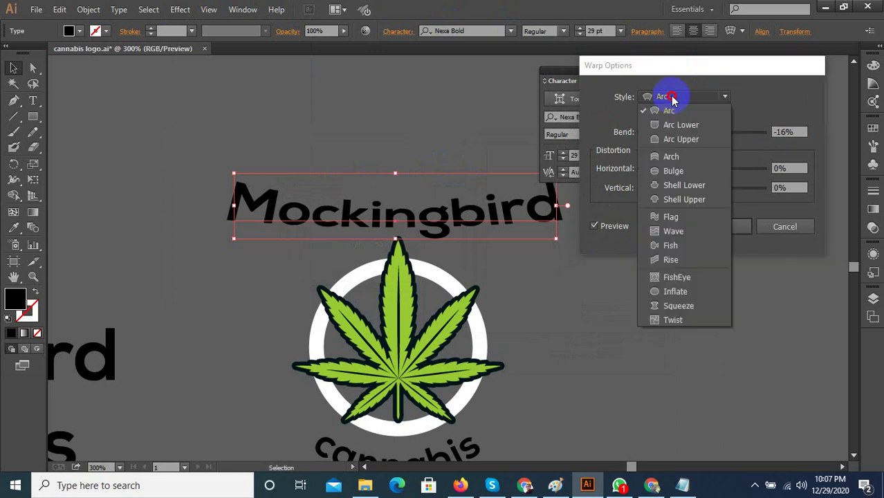
left_click(678, 142)
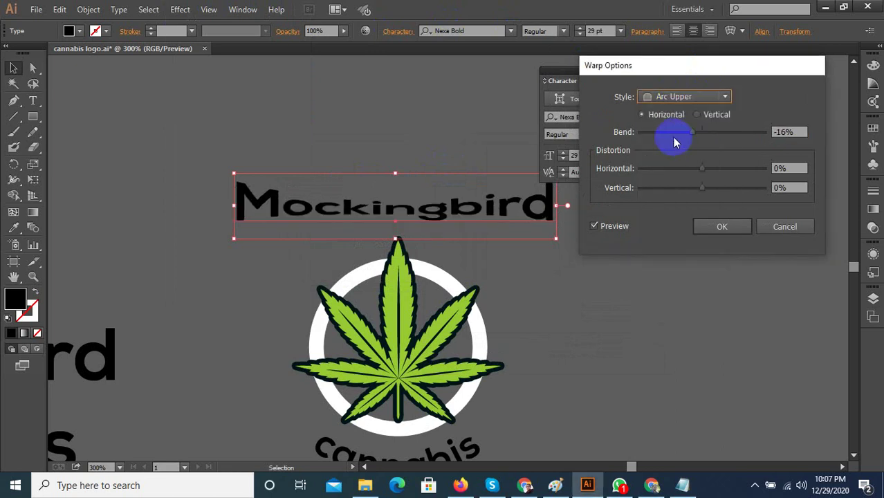
left_click(669, 98)
left_click(676, 125)
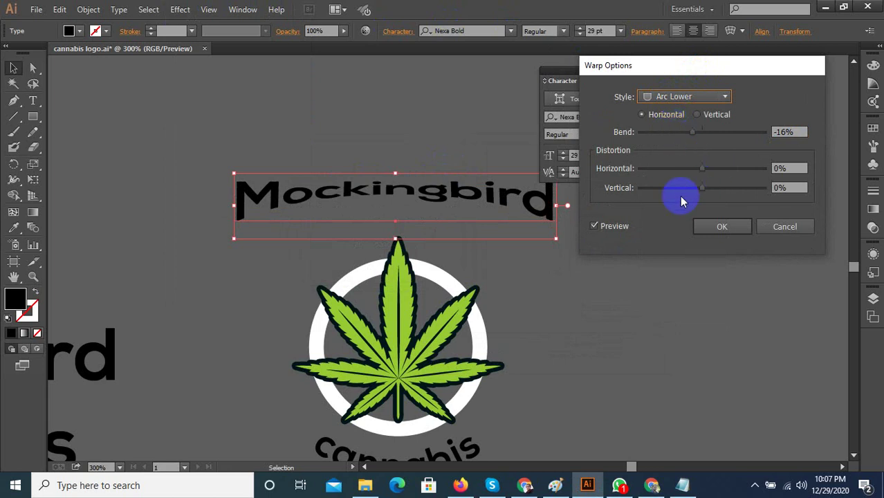
left_click(692, 133)
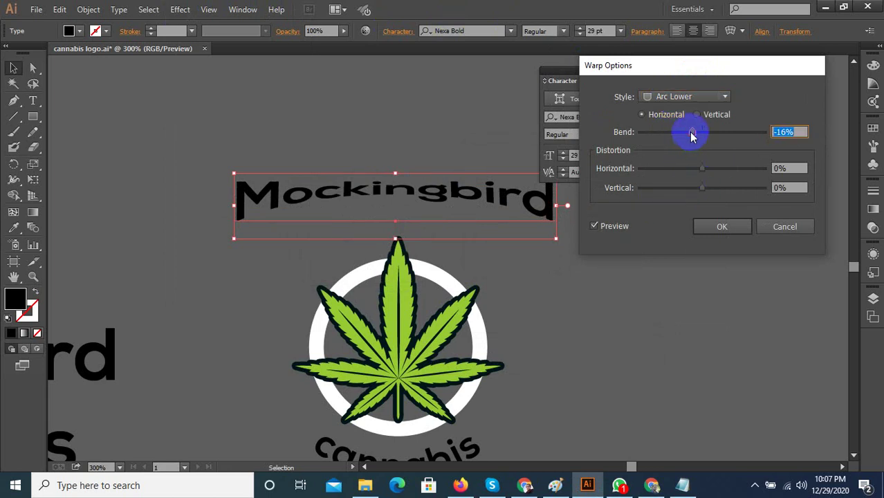
left_click_drag(691, 133, 702, 133)
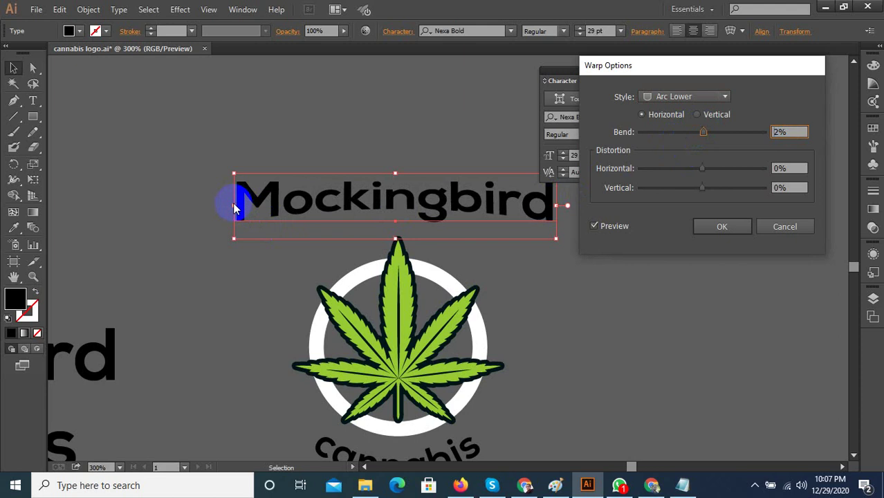
left_click(723, 225)
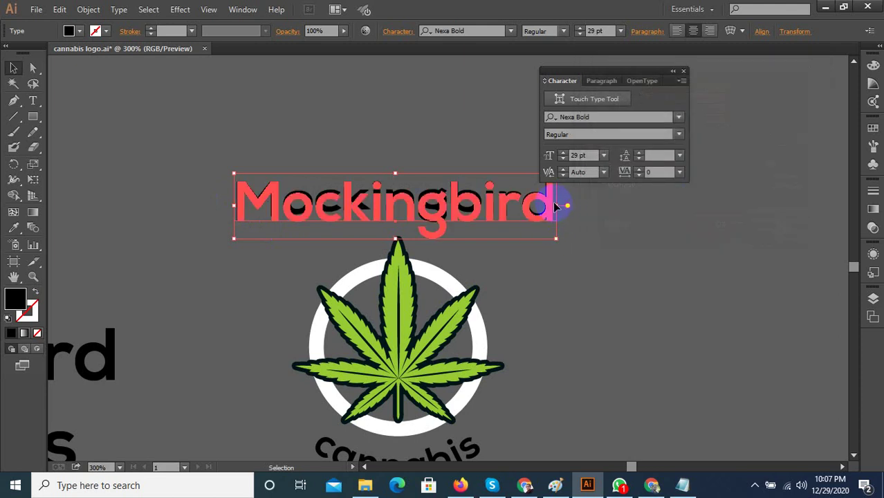
Narrow the Mockingbird text to about 70% of its width and position it above the leaf emblem.
left_click(561, 210)
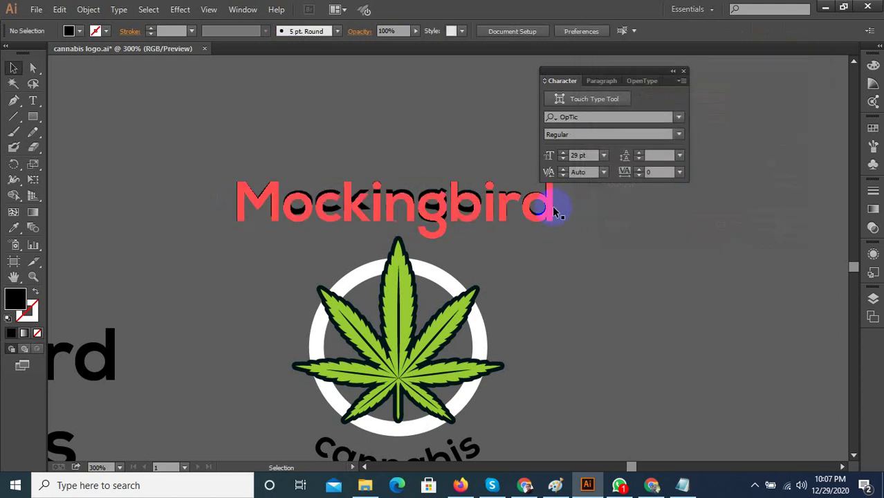
left_click(555, 208)
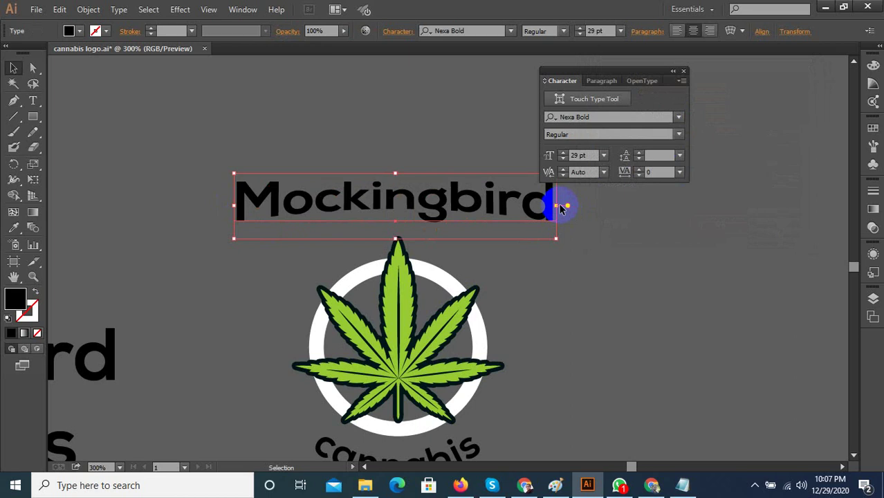
left_click_drag(557, 206, 459, 201)
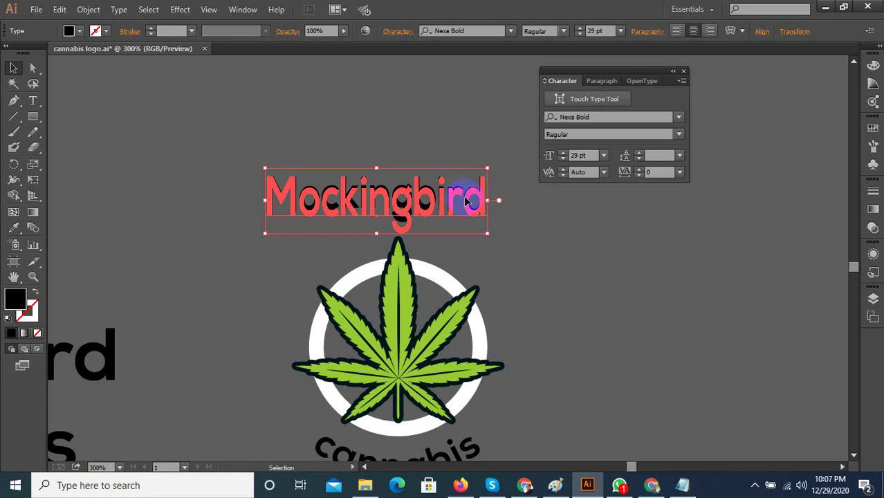
left_click(511, 231)
left_click_drag(444, 211, 450, 211)
left_click(723, 272)
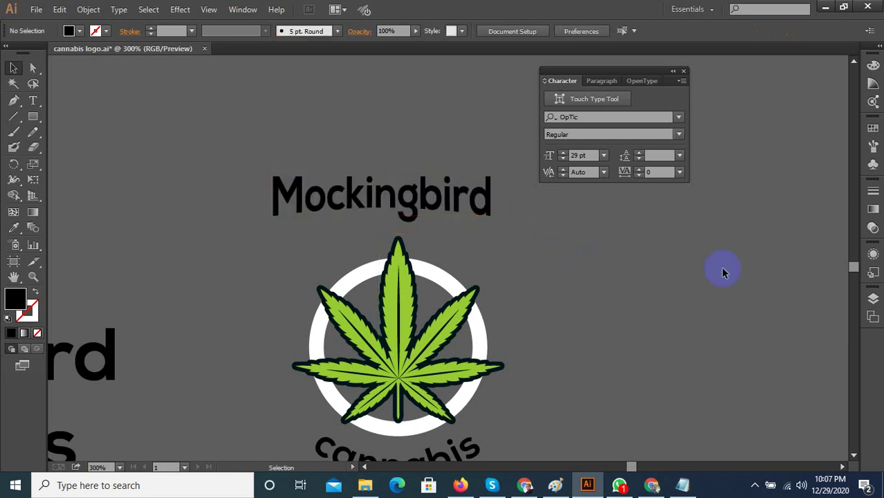
Narrow the Mockingbird text further to about 85% of its width and recentre it over the leaf tip.
left_click(488, 209)
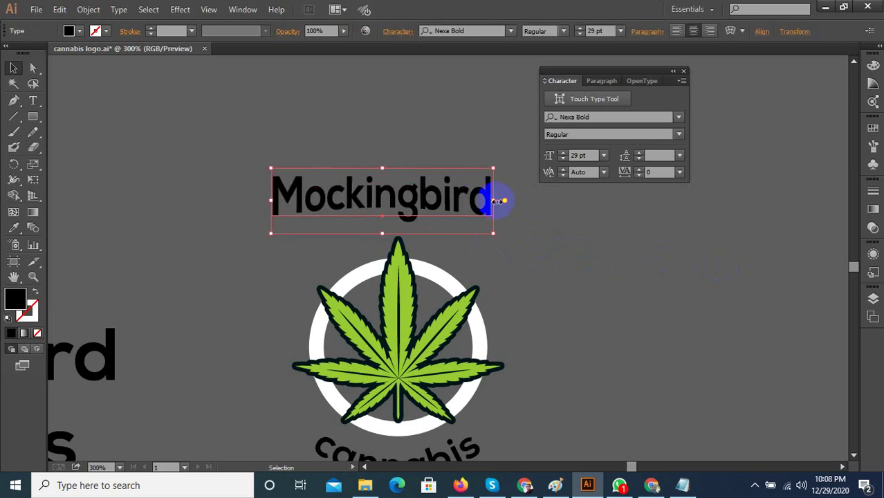
left_click_drag(493, 200, 458, 201)
left_click_drag(430, 206, 474, 222)
left_click(558, 242)
left_click(559, 269)
left_click(537, 239)
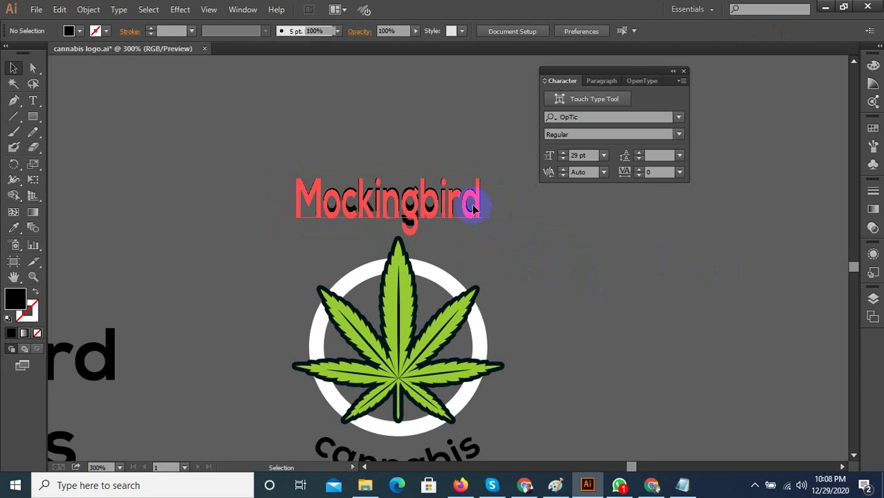
Start another Warp effect on the Mockingbird text above the emblem and change its style to Arc Lower.
left_click(473, 209)
left_click(180, 9)
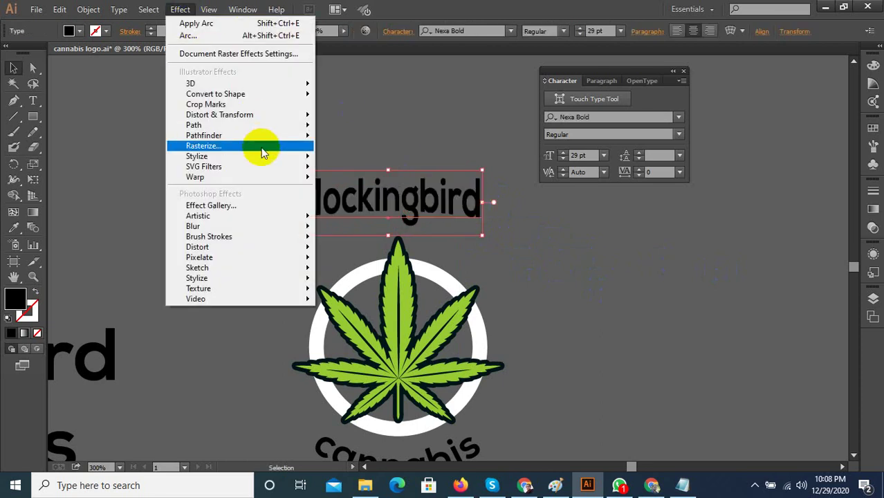
mouse_move(276, 177)
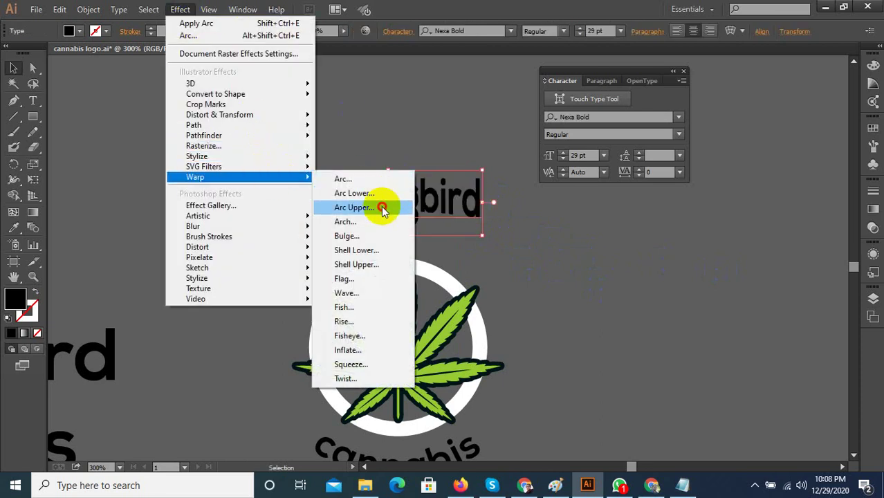
left_click(381, 206)
left_click(487, 265)
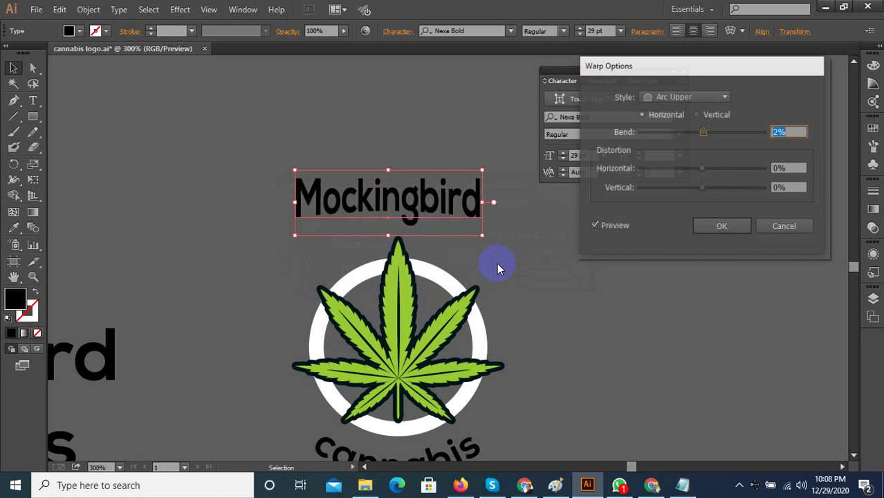
left_click(610, 229)
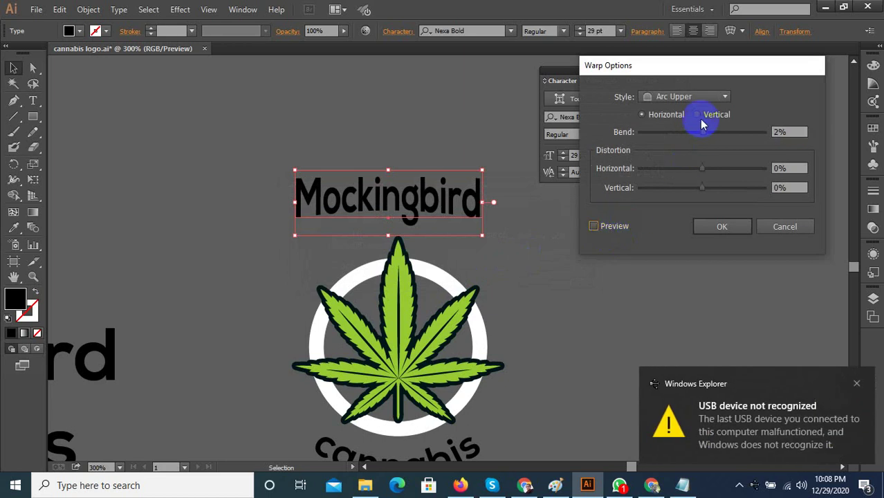
left_click(675, 97)
left_click(678, 126)
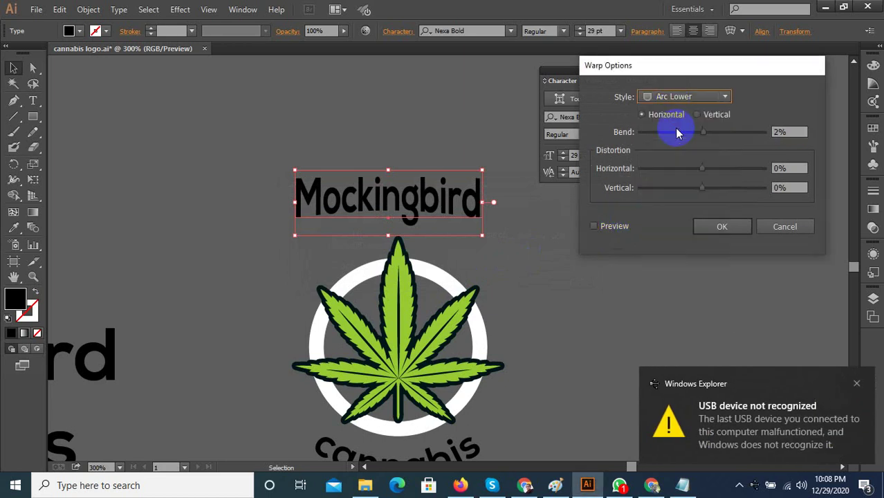
Set the warp's horizontal bend to -17% with the preview on and apply it to the Mockingbird text.
left_click(712, 132)
mouse_move(714, 134)
left_mouse_down()
mouse_move(722, 131)
mouse_move(697, 140)
left_mouse_up()
left_click(607, 227)
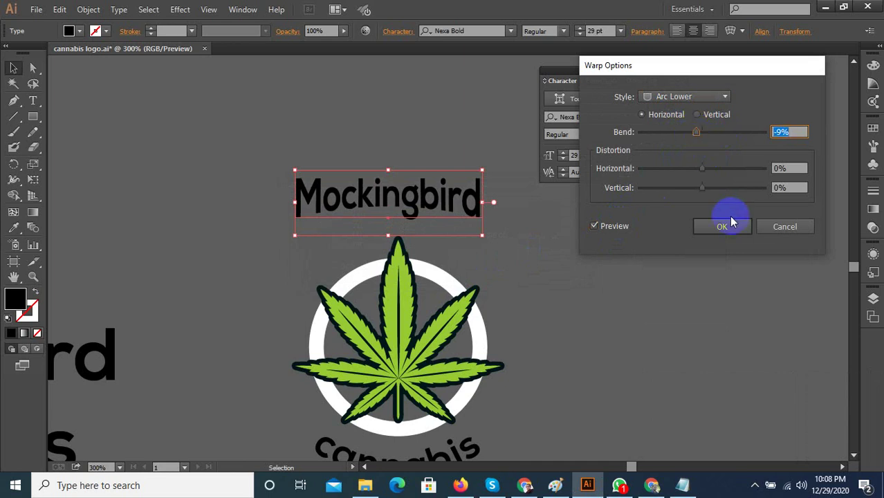
left_click_drag(696, 137, 691, 135)
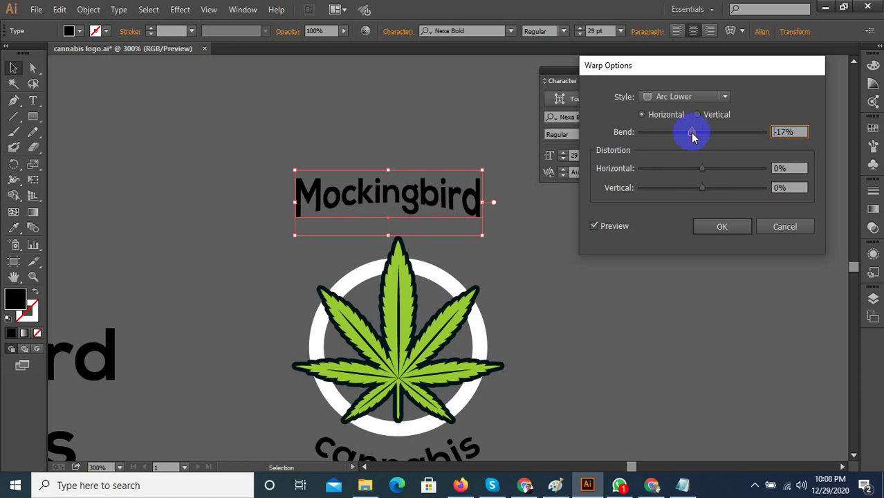
left_click(723, 228)
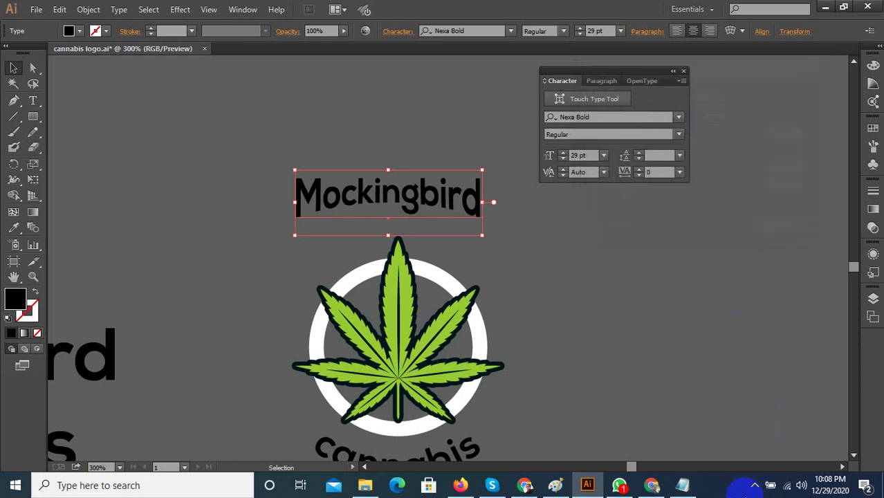
Shift the warped Mockingbird text slightly to the right so it is centred over the leaf tip.
left_click(756, 487)
left_click(529, 272)
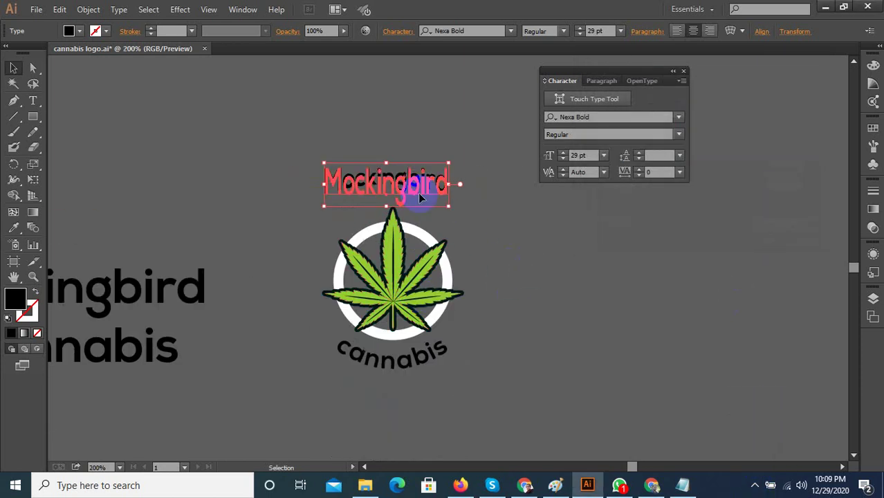
left_click_drag(414, 186, 419, 182)
left_click(487, 159)
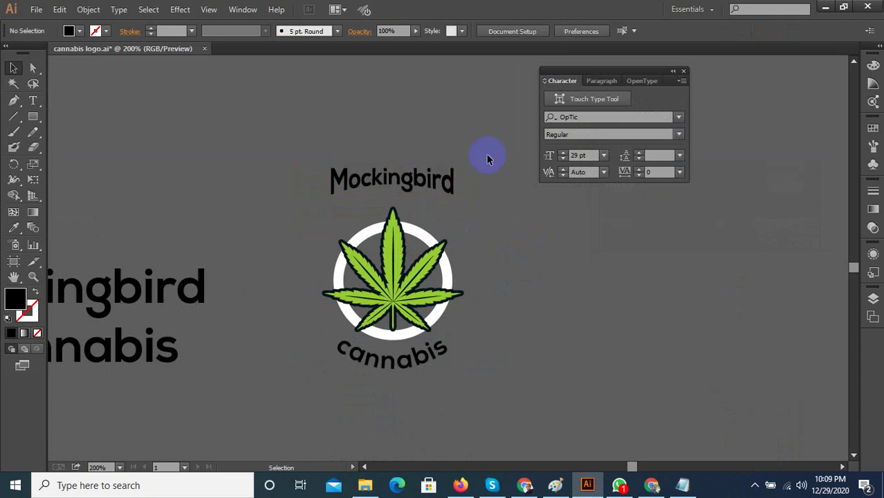
Duplicate the complete leaf emblem with its Mockingbird and cannabis lettering to the right of the original.
left_click_drag(348, 411, 328, 418)
scroll(339, 287, "down", 1)
left_click_drag(379, 283, 698, 291)
left_click(498, 300)
Examine the sample cannabis badges on the reference artboards for another design to adapt.
scroll(499, 300, "down", 2)
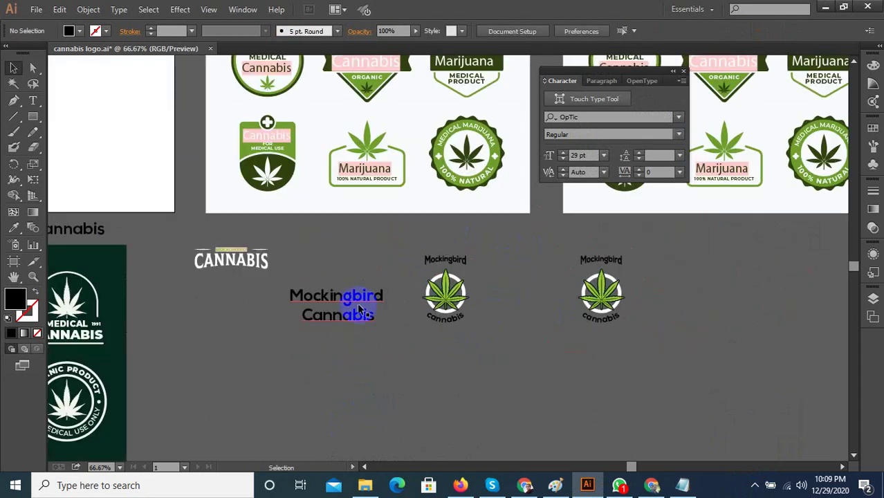
scroll(377, 337, "up", 2)
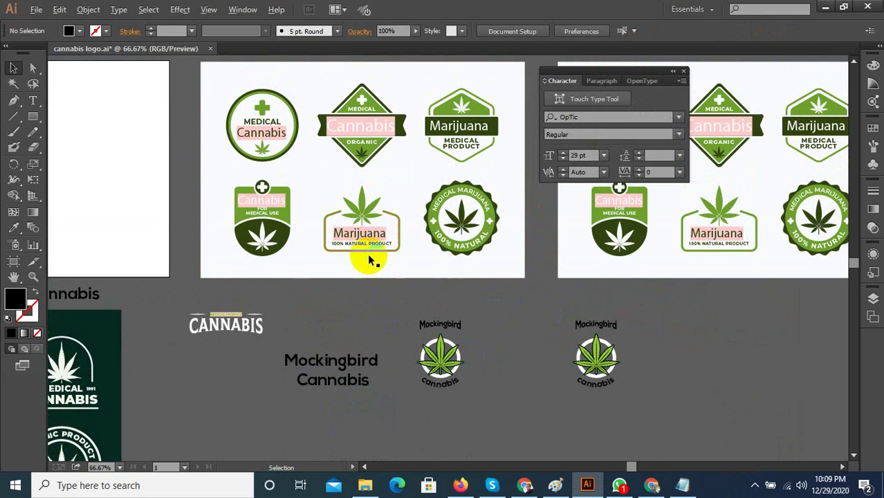
scroll(348, 317, "down", 2)
left_click_drag(324, 338, 465, 300)
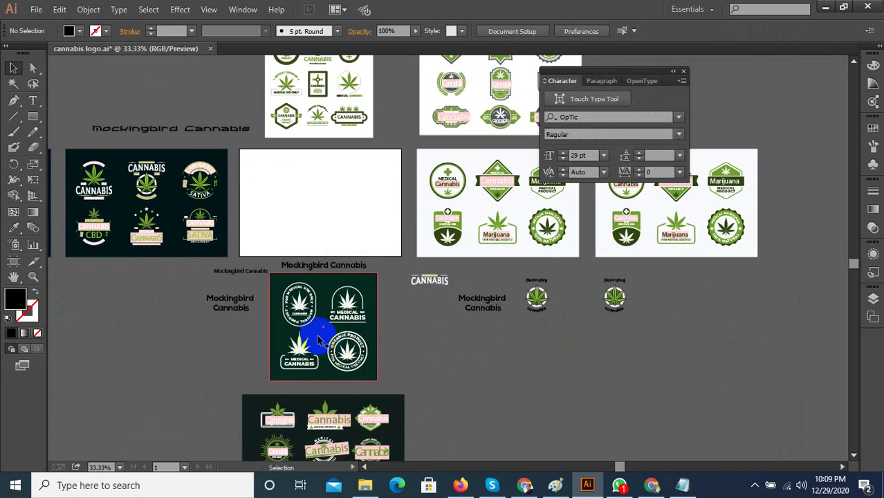
scroll(301, 317, "up", 3)
scroll(335, 319, "down", 1)
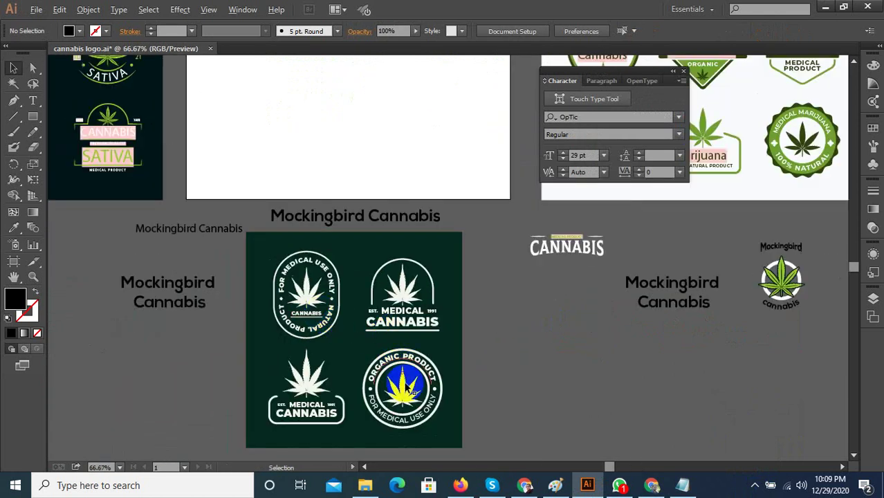
scroll(338, 387, "down", 1)
left_click_drag(282, 349, 379, 366)
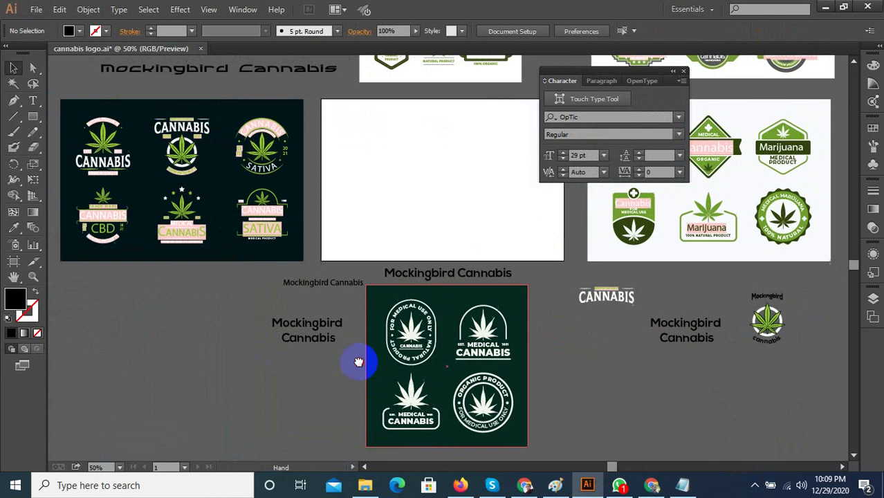
scroll(277, 154, "up", 2)
Copy the circular Cannabis Sativa badge from the dark artboard and paste it below the Mockingbird Cannabis text.
left_click(286, 163)
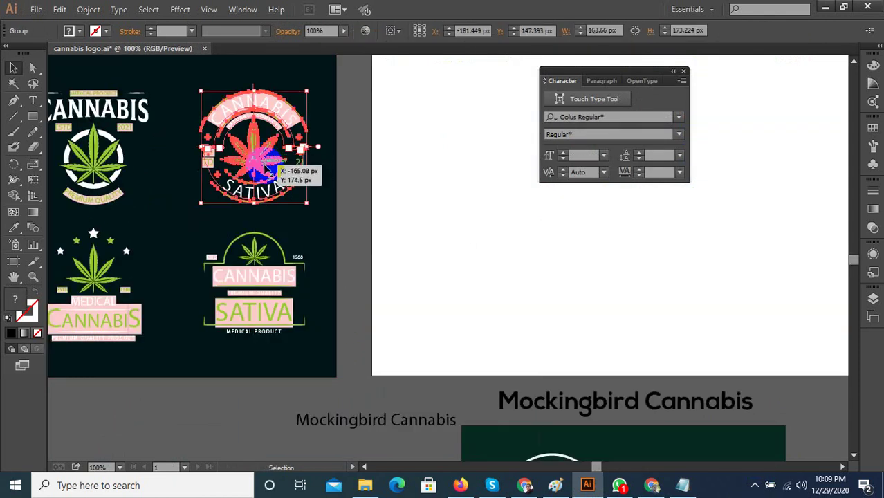
scroll(286, 166, "down", 2)
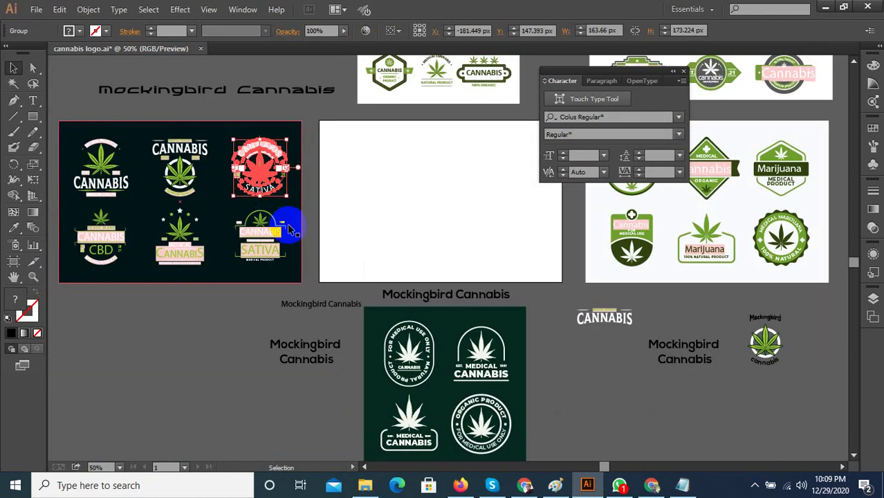
left_click_drag(290, 230, 288, 234)
key("c")
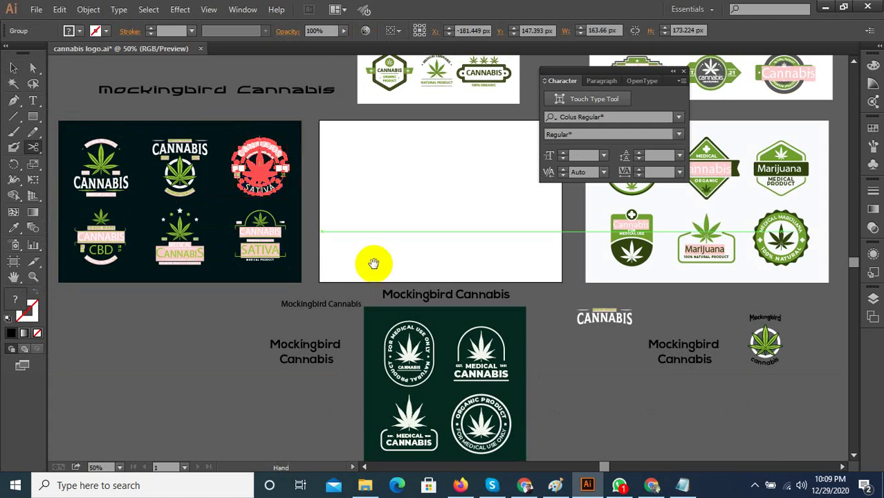
left_click_drag(373, 264, 230, 145)
scroll(681, 307, "up", 2)
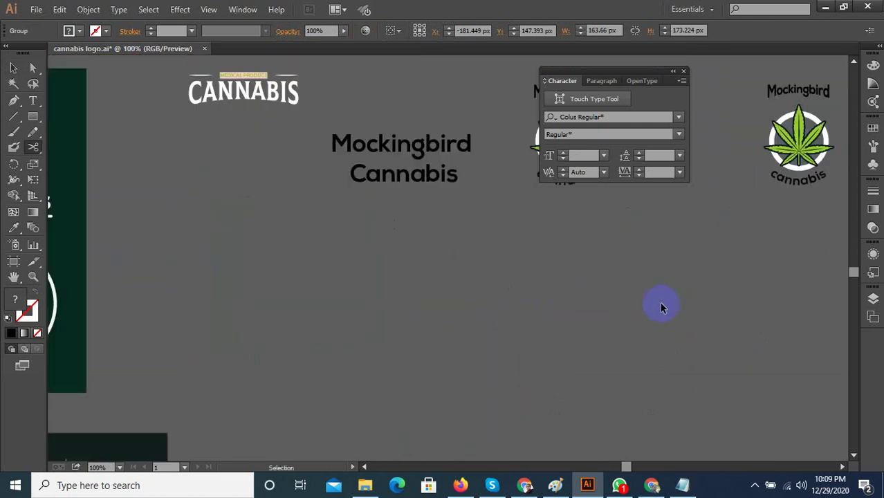
key("ctrl+v")
left_click_drag(507, 279, 381, 277)
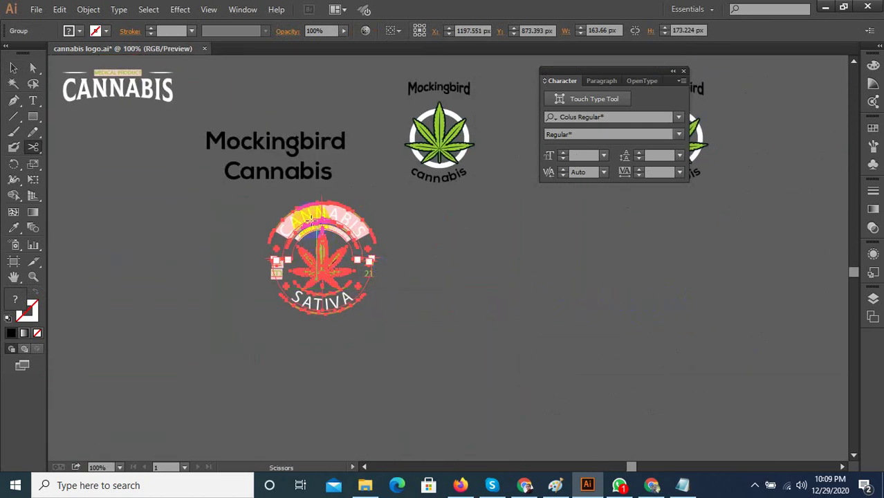
Move the pasted Cannabis Sativa badge beneath the first Mockingbird leaf logo.
left_click(13, 67)
left_click_drag(320, 221, 457, 280)
left_click(621, 322)
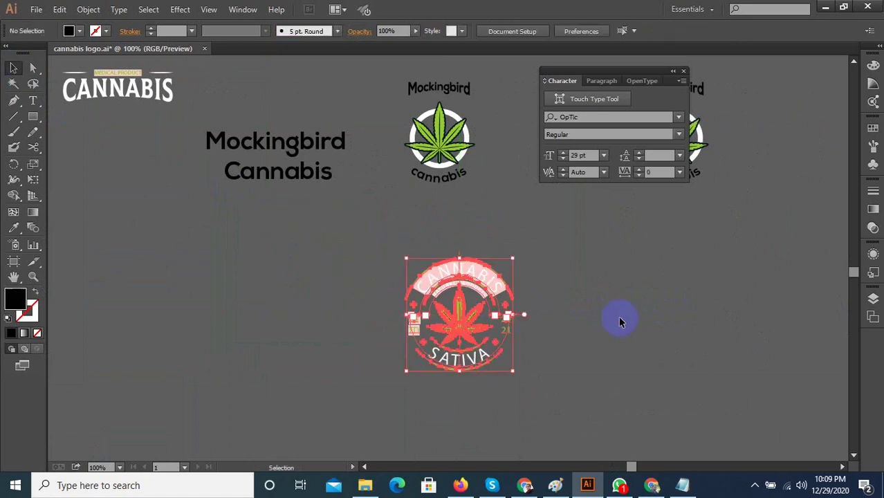
scroll(621, 322, "up", 2)
left_click(340, 227)
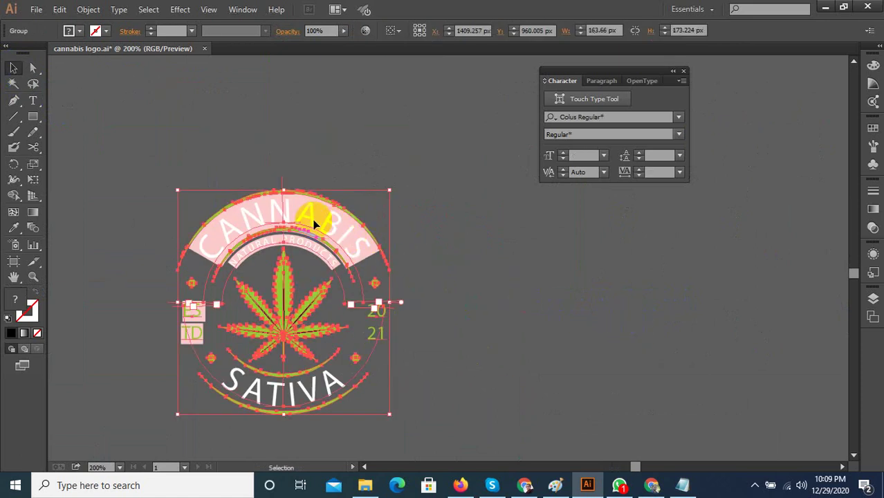
double_click(313, 223)
scroll(396, 305, "down", 2)
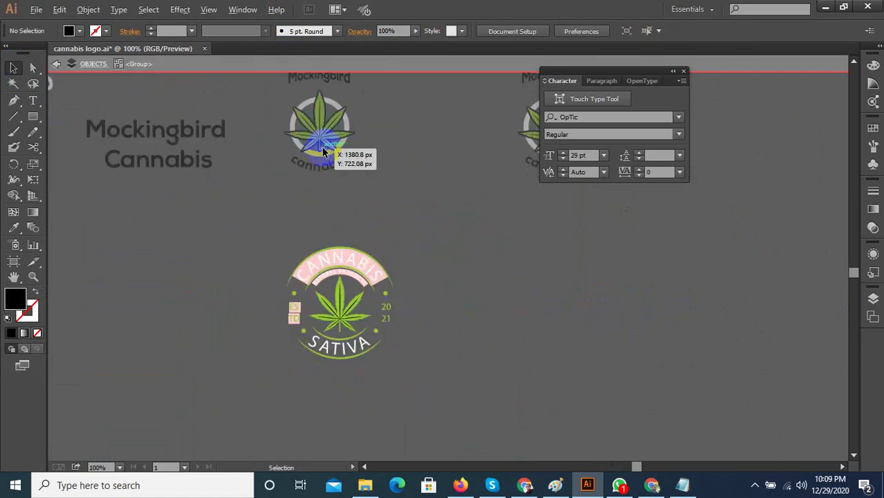
scroll(324, 156, "up", 1)
double_click(377, 261)
scroll(509, 305, "down", 2)
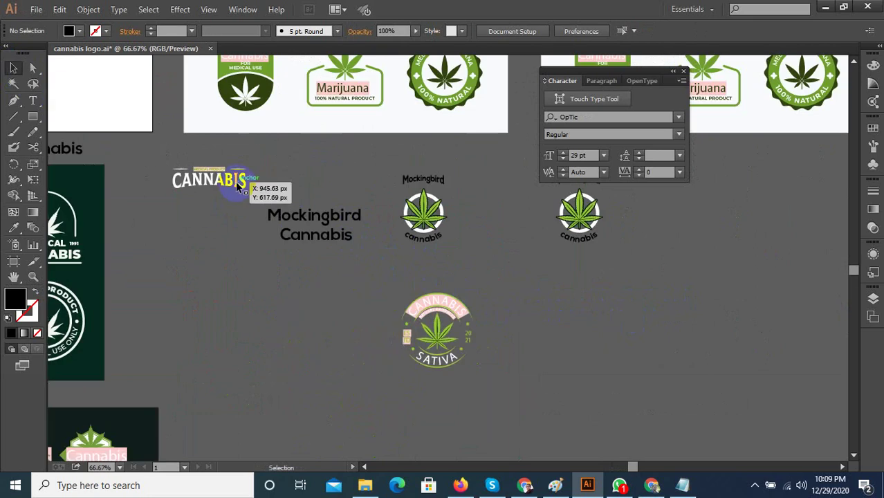
Replace the badge's curved CANNABIS text with the word Mockingbird copied from the two-line Nexa Bold text.
left_click(318, 227)
double_click(319, 218)
key("ctrl+c")
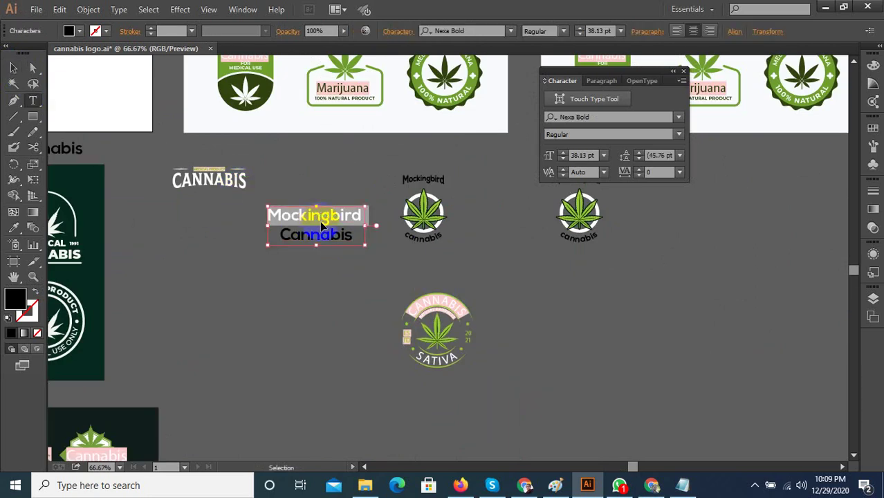
scroll(459, 347, "up", 3)
double_click(438, 303)
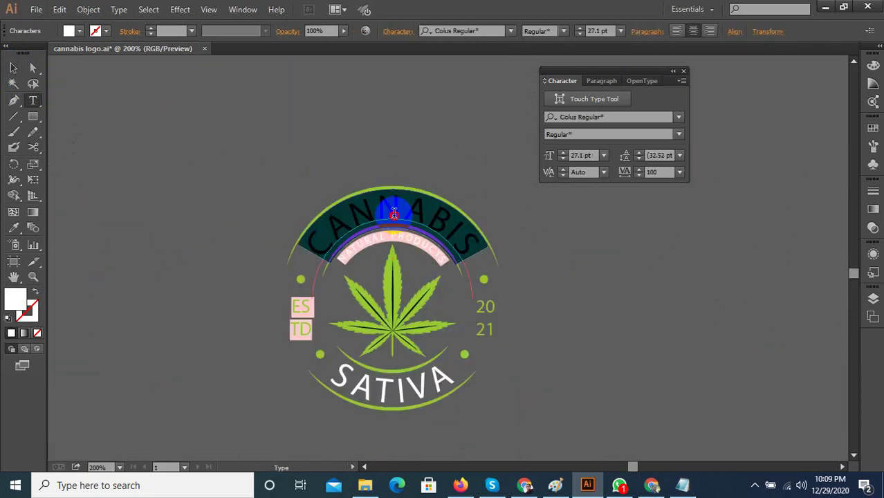
key("ctrl+v")
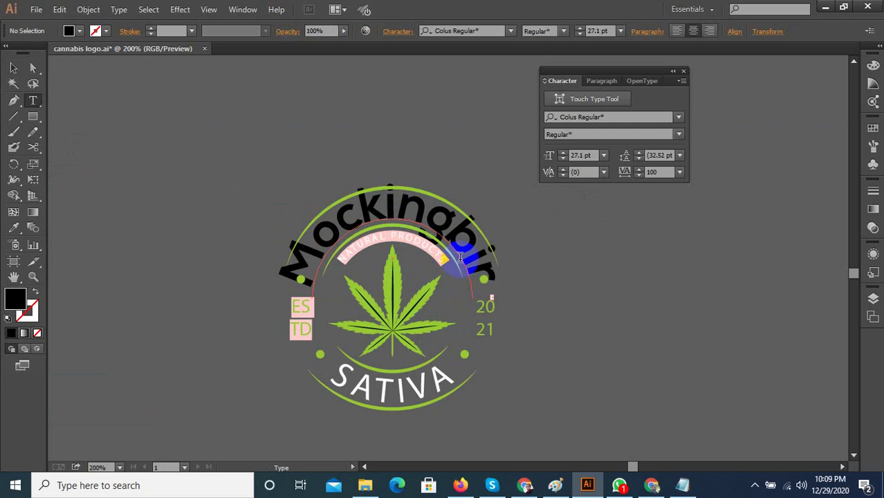
Reduce the curved Mockingbird text to a 28 pt font size so the whole word fits the badge's arc.
left_click(394, 220)
key("ctrl+a")
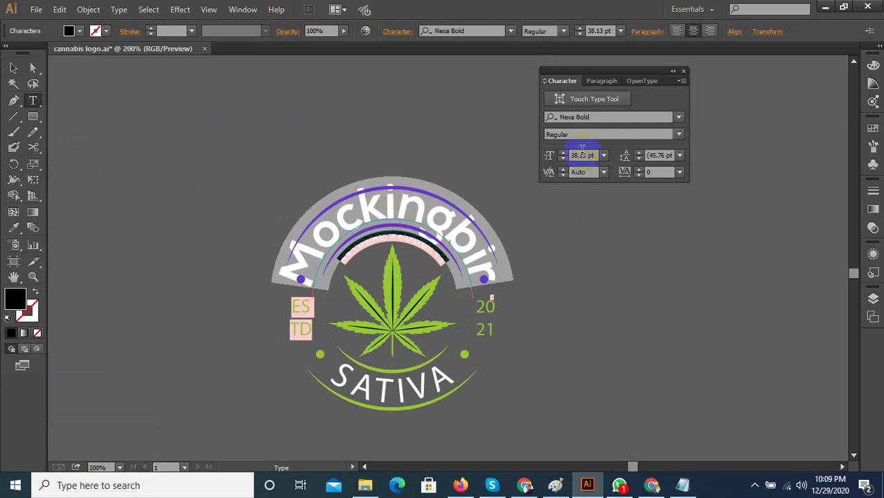
scroll(582, 156, "down", 2)
scroll(582, 156, "up", 7)
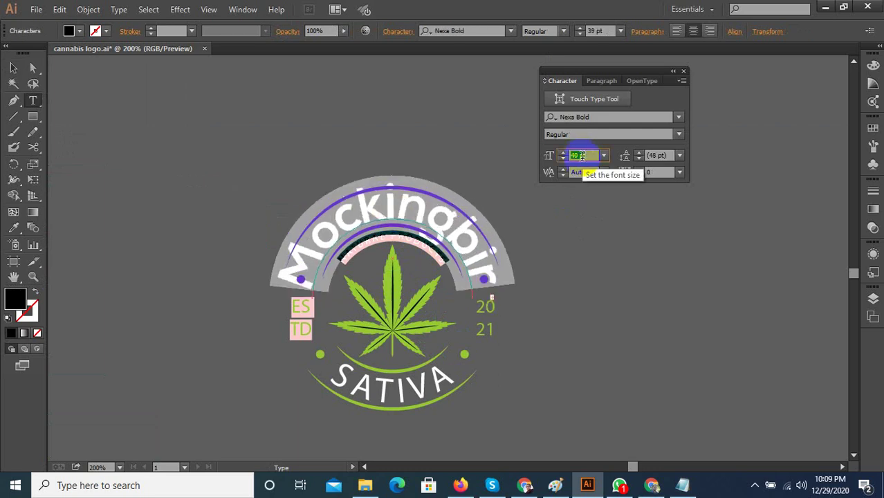
scroll(582, 155, "down", 8)
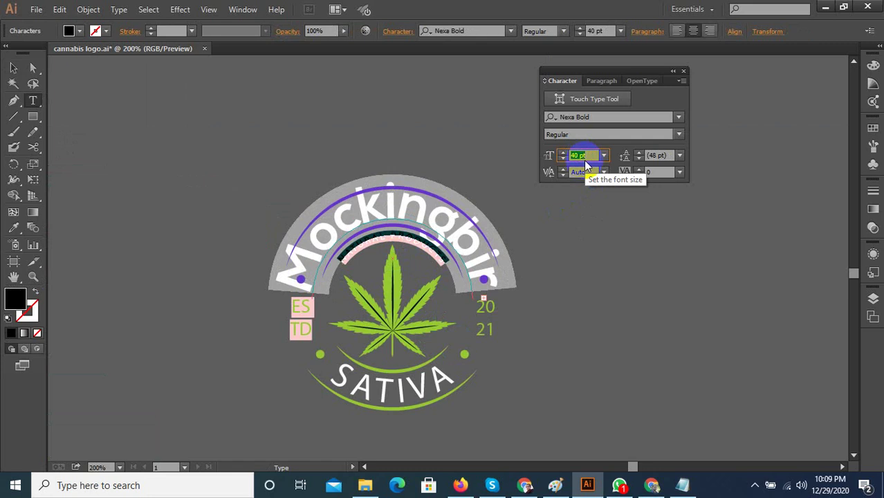
scroll(587, 158, "down", 2)
key("Down")
key("Down")
key("Down")
key("Down")
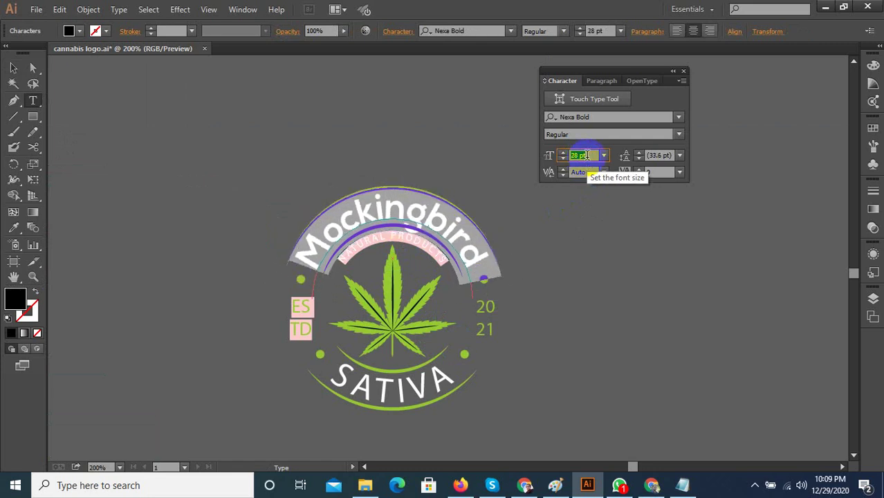
key("Up")
left_click(428, 246)
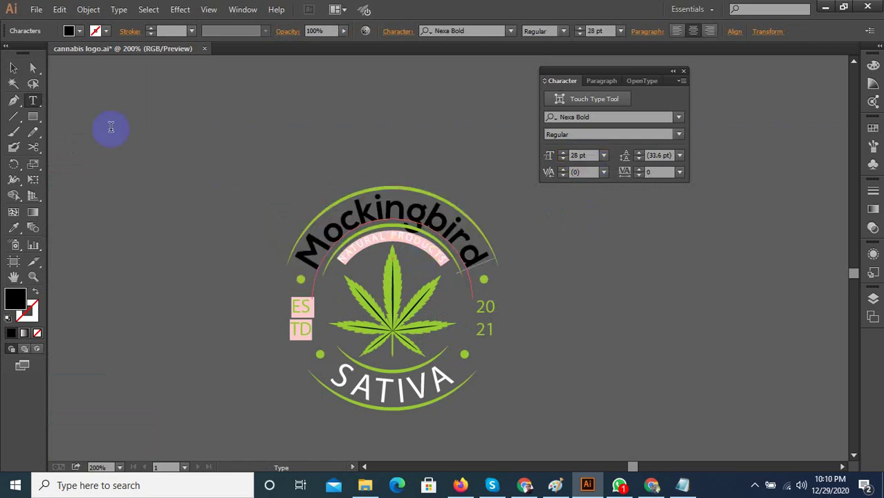
left_click(14, 69)
left_click(60, 107)
Replace the badge's curved SATIVA text with the word Cannabis copied from the two-line Nexa Bold text.
scroll(356, 388, "down", 2)
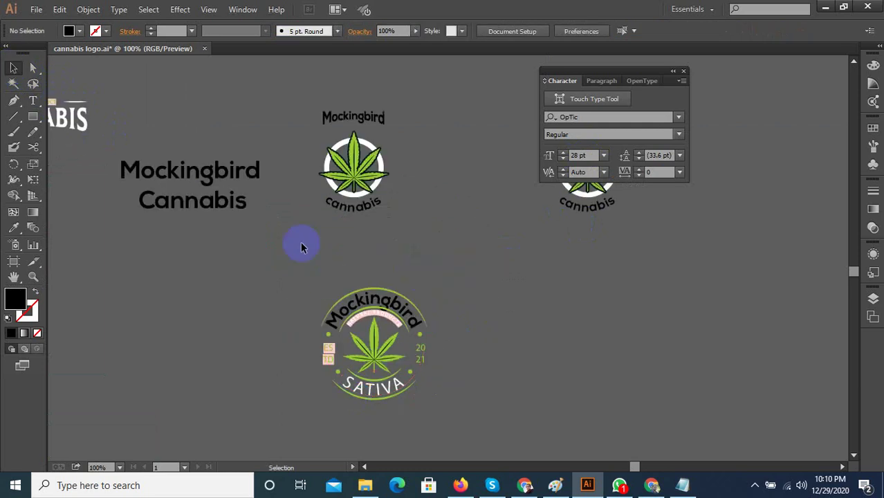
double_click(197, 203)
double_click(195, 203)
key("ctrl+c")
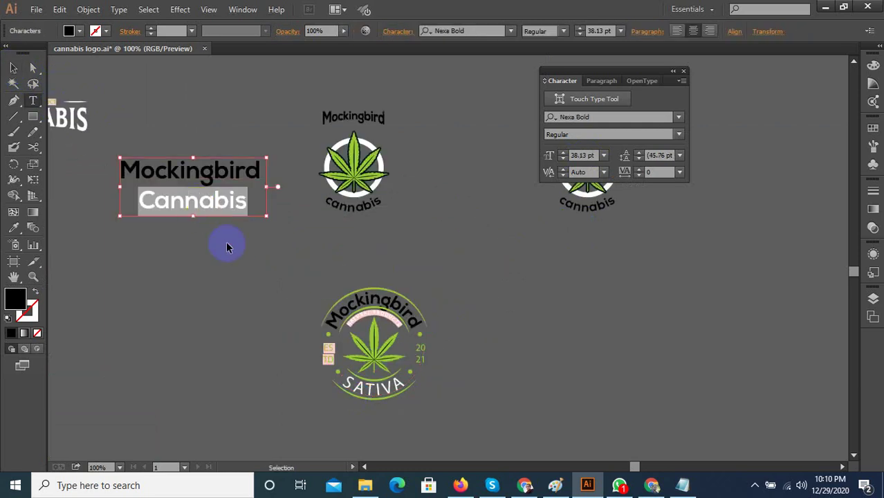
scroll(397, 424, "up", 3)
double_click(368, 362)
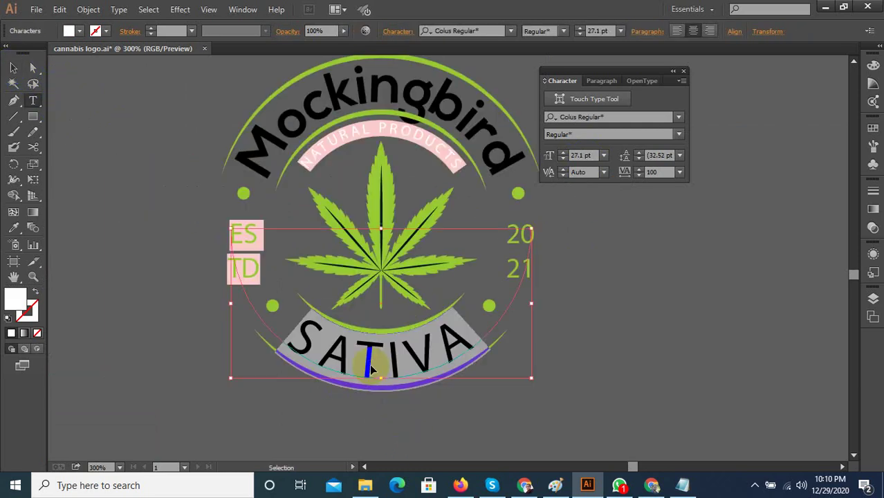
key("ctrl+v")
Reduce the curved Cannabis text to a 25 pt font size so it fits the badge's lower arc.
left_click(374, 367)
double_click(393, 358)
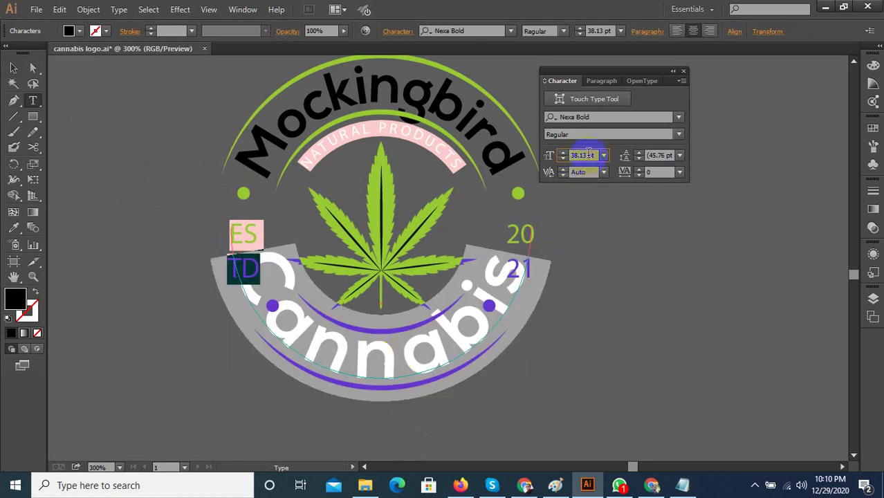
scroll(589, 155, "down", 12)
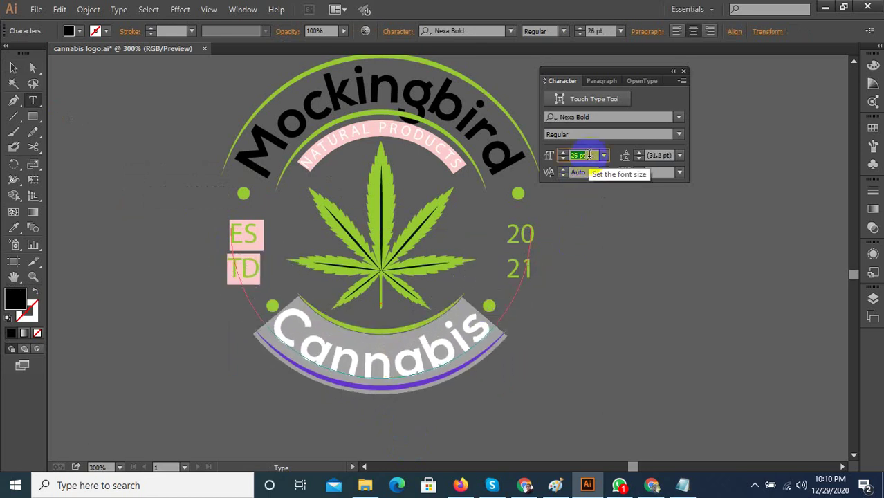
scroll(589, 155, "down", 1)
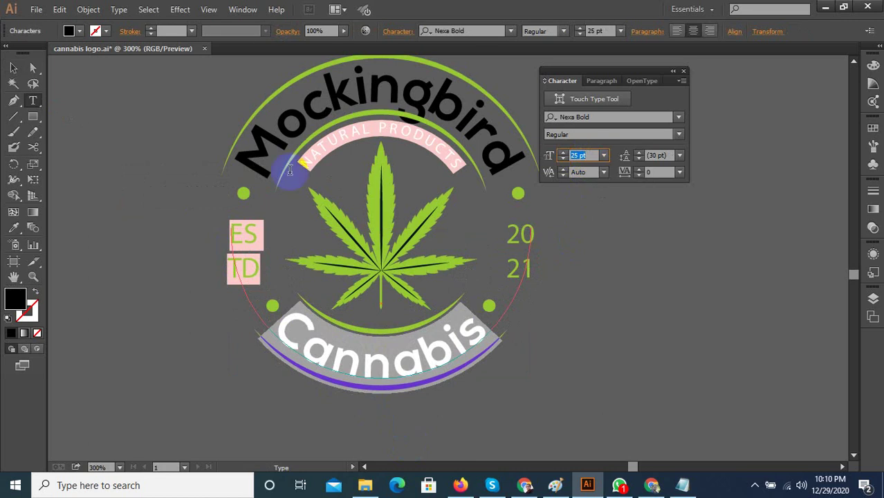
left_click(14, 70)
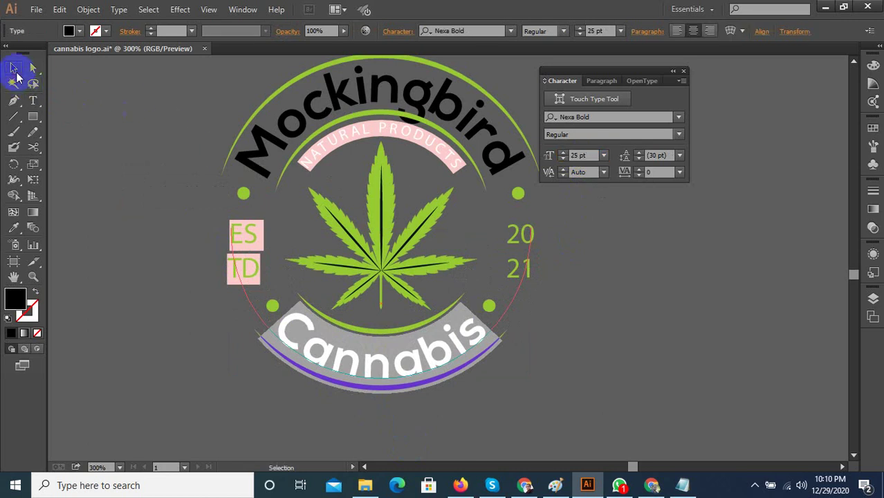
Delete the ESTD and 2021 labels and the NATURAL PRODUCTS text from inside the badge.
left_click(252, 272)
double_click(253, 272)
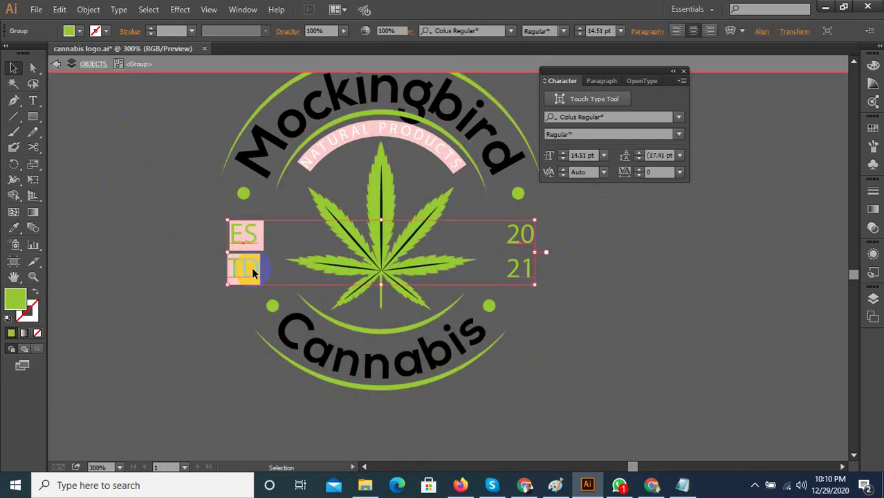
left_click(630, 311)
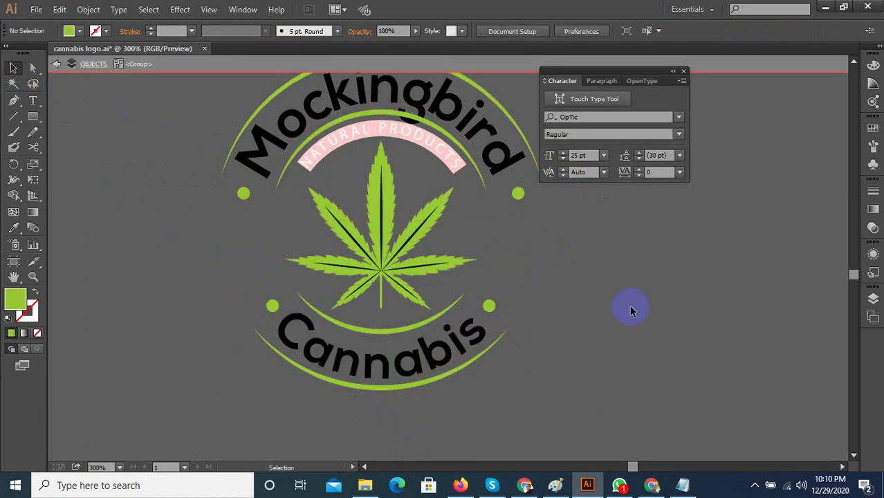
left_click(405, 139)
double_click(407, 139)
key("Delete")
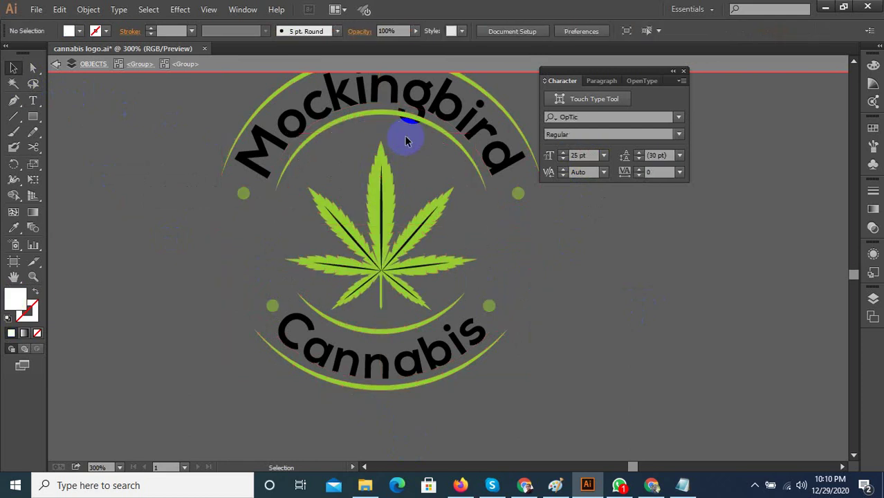
Isolate the nested badge group and select its curved Mockingbird text object.
double_click(425, 179)
left_click(430, 104)
scroll(418, 250, "down", 2)
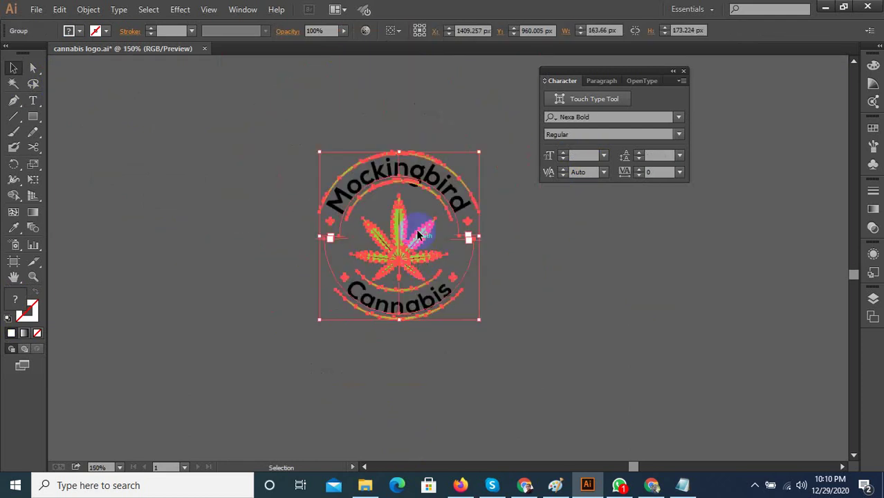
scroll(405, 164, "up", 2)
double_click(407, 168)
left_click(411, 178)
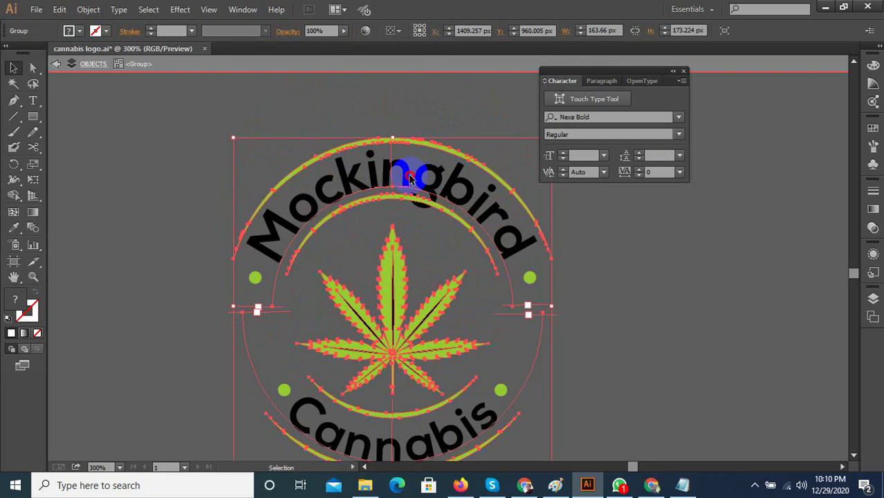
double_click(407, 182)
left_click(408, 185)
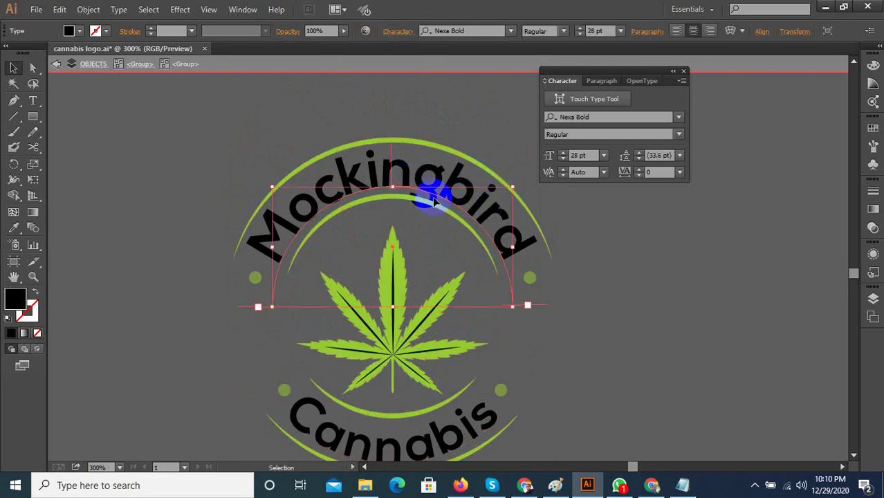
Try a 27 pt font size on the curved Mockingbird text and return it to 28 pt.
left_click(588, 156)
key("Down")
key("Down")
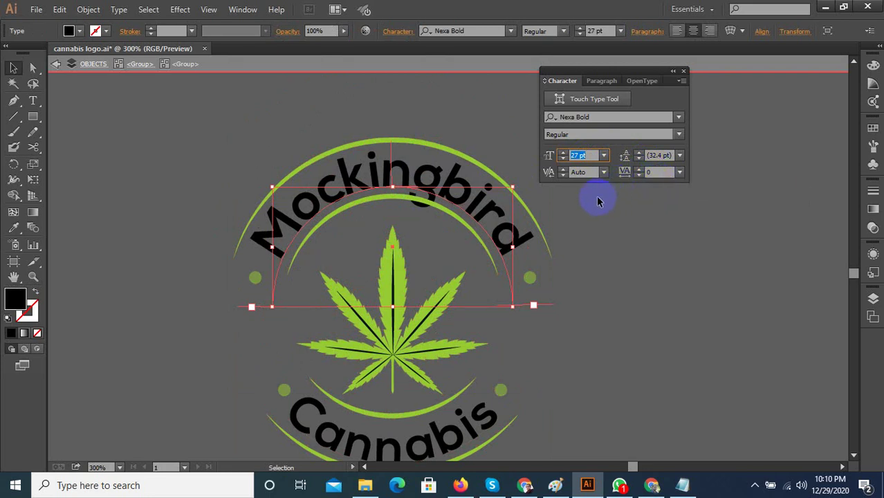
left_click(563, 153)
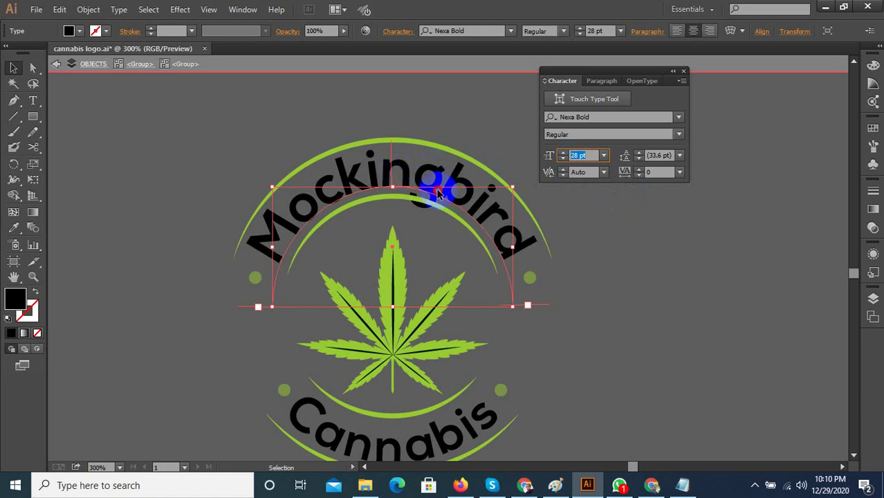
Try to single out the letter g within the live curved Mockingbird text.
key("t")
left_click_drag(438, 188, 421, 183)
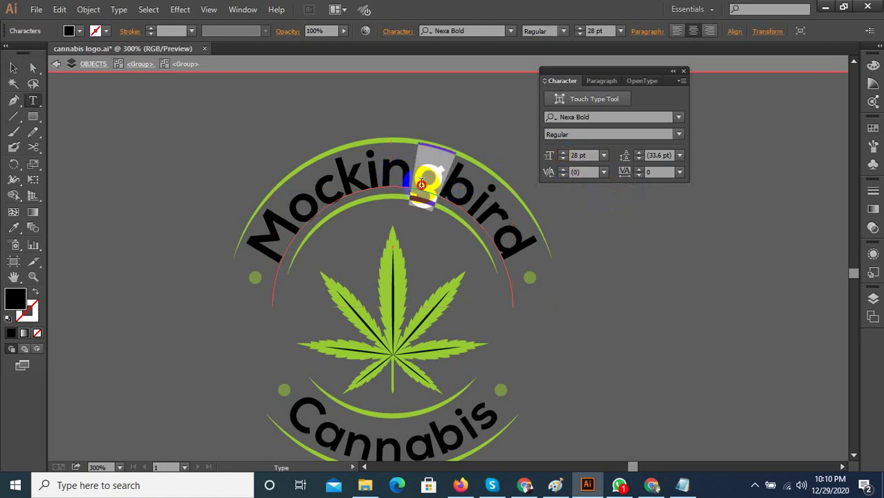
left_click(439, 196)
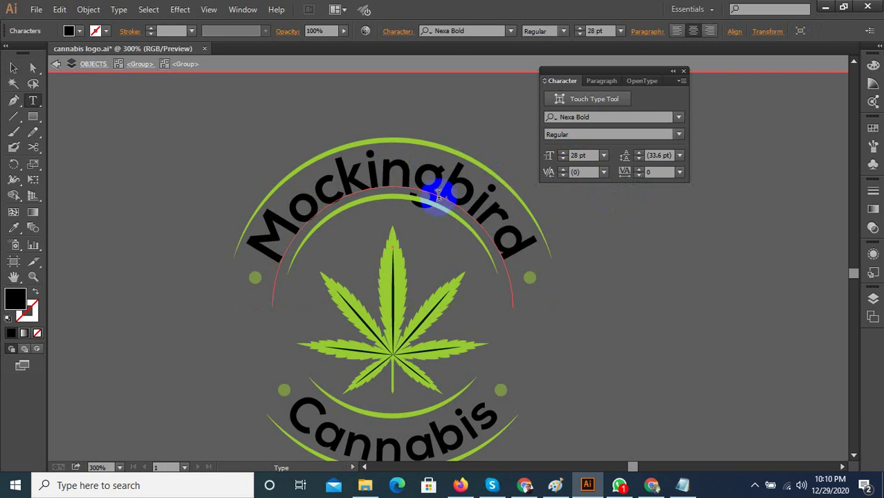
left_click(423, 177)
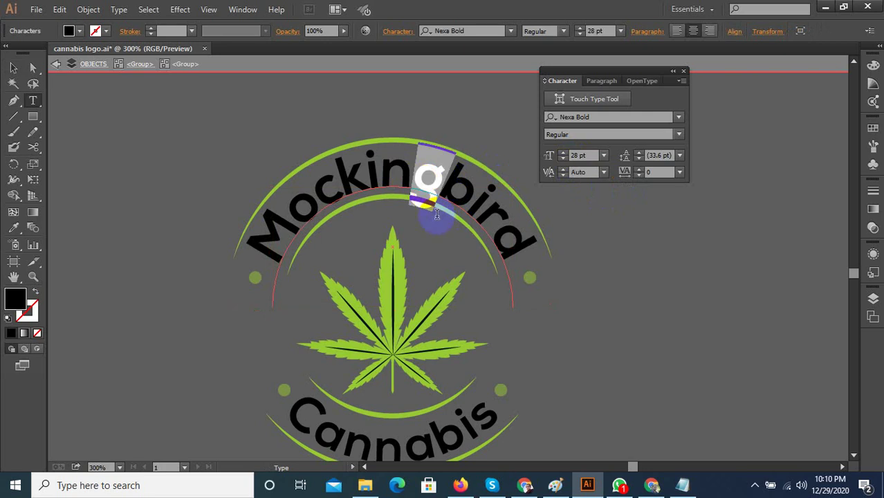
left_click(432, 199)
scroll(433, 205, "up", 2)
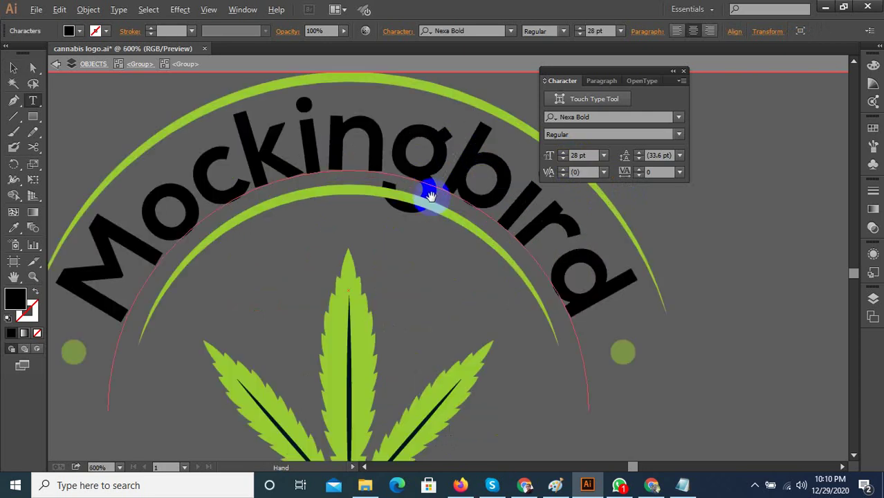
left_click(433, 173)
left_click(406, 167)
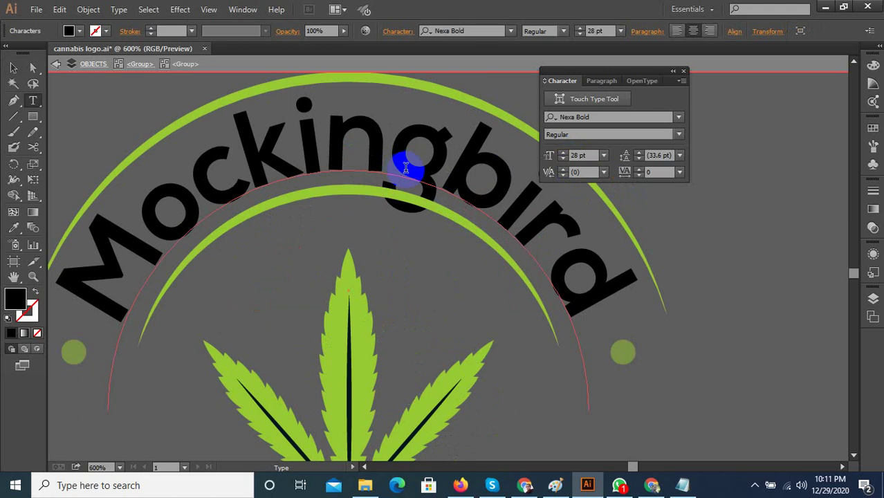
left_click(409, 162)
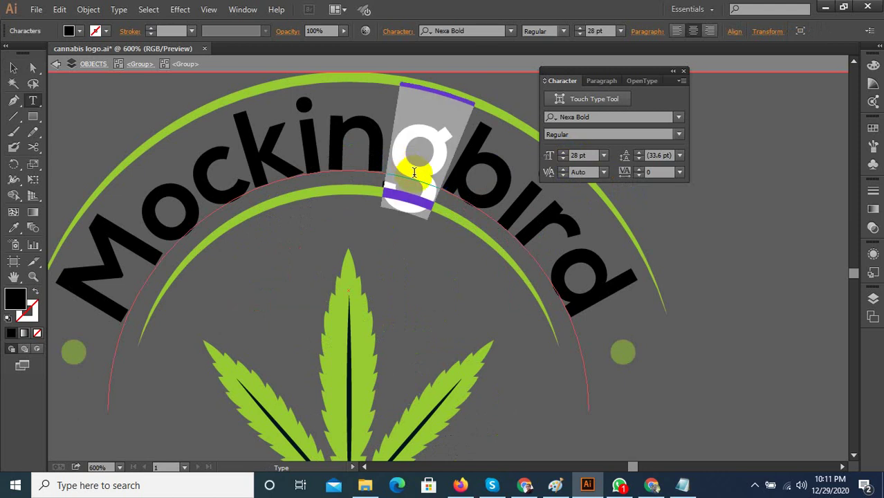
Convert the curved Mockingbird text to outlines and ungroup it into separate letters.
left_click(21, 67)
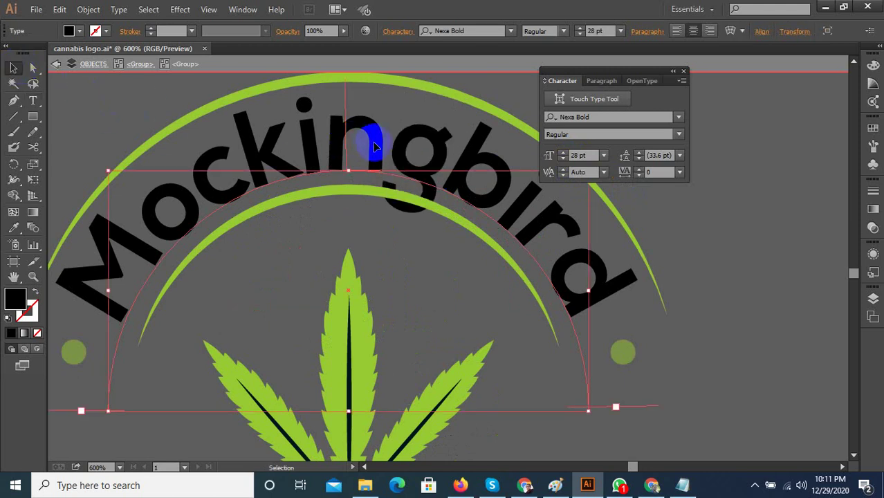
scroll(375, 161, "down", 3)
scroll(355, 189, "down", 1)
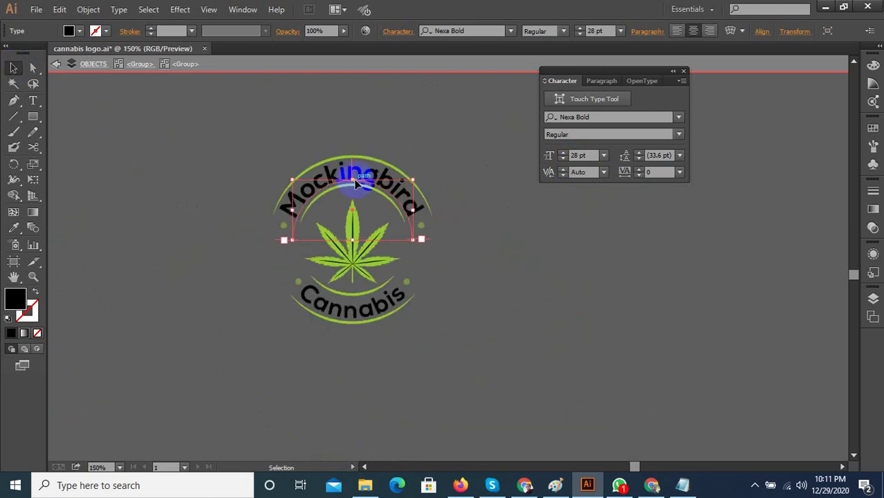
right_click(353, 176)
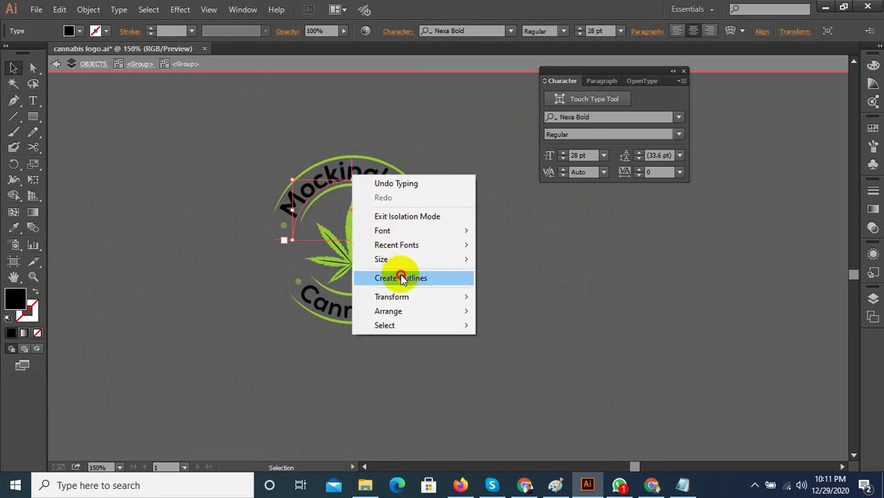
left_click(401, 278)
left_click(446, 214)
scroll(378, 181, "up", 4)
left_click(376, 202)
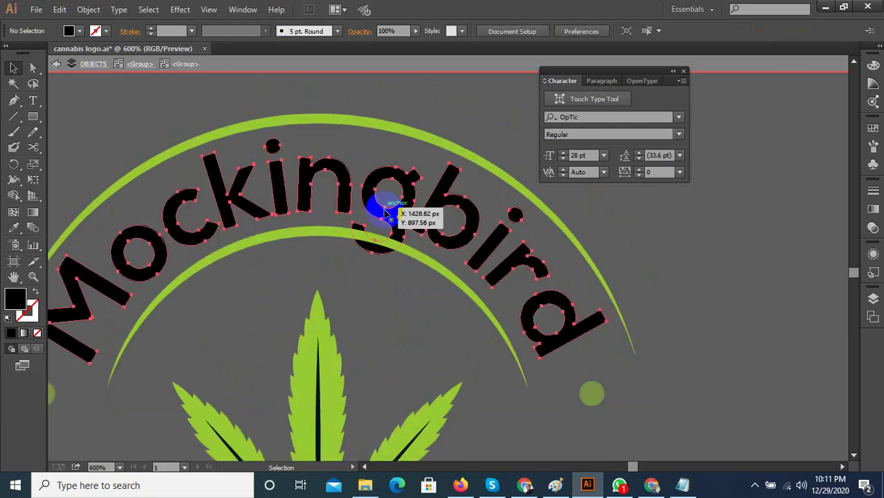
right_click(385, 218)
left_click(422, 288)
Move the outlined letter g upward and scale it down to fit between the badge's two upper green arcs.
scroll(407, 201, "up", 3)
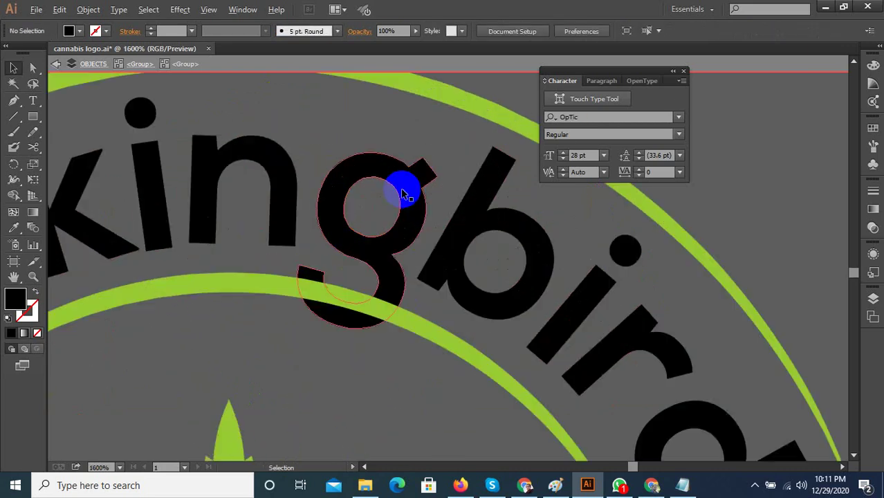
left_click(413, 213)
left_click_drag(422, 202, 439, 150)
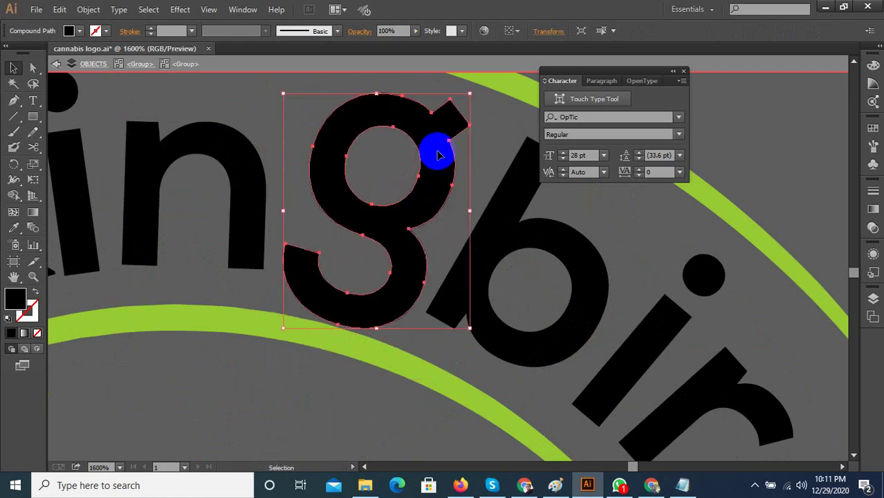
left_click_drag(471, 94, 456, 112)
left_click_drag(437, 151, 421, 175)
scroll(424, 174, "down", 5)
scroll(408, 173, "up", 4)
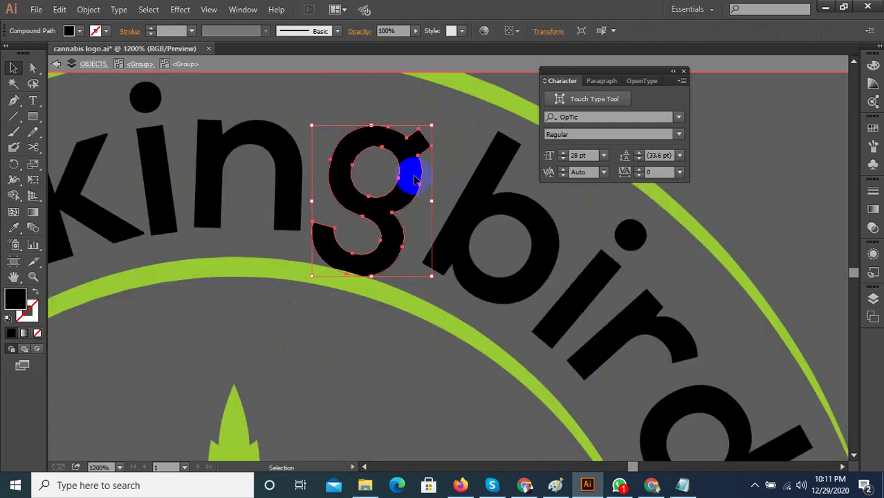
scroll(409, 207, "down", 5)
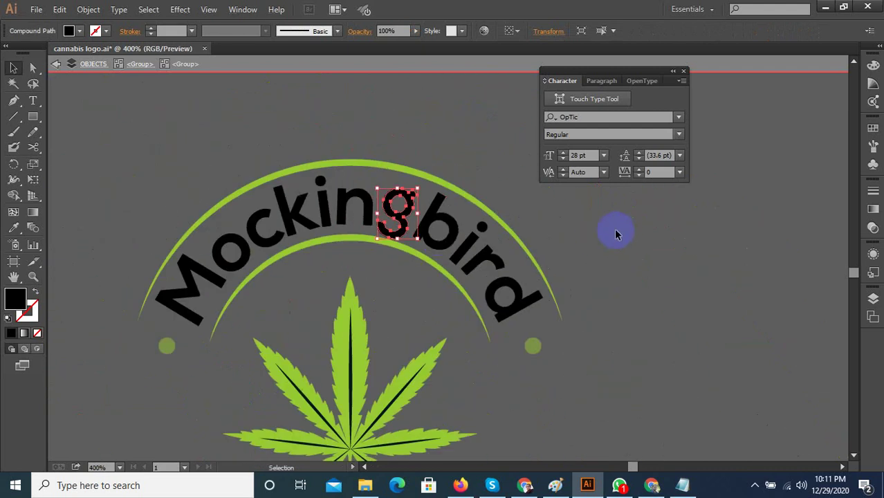
Shrink the letter g a little further so its tail clears the inner green arc.
left_click(616, 233)
scroll(595, 235, "down", 2)
scroll(583, 237, "up", 4)
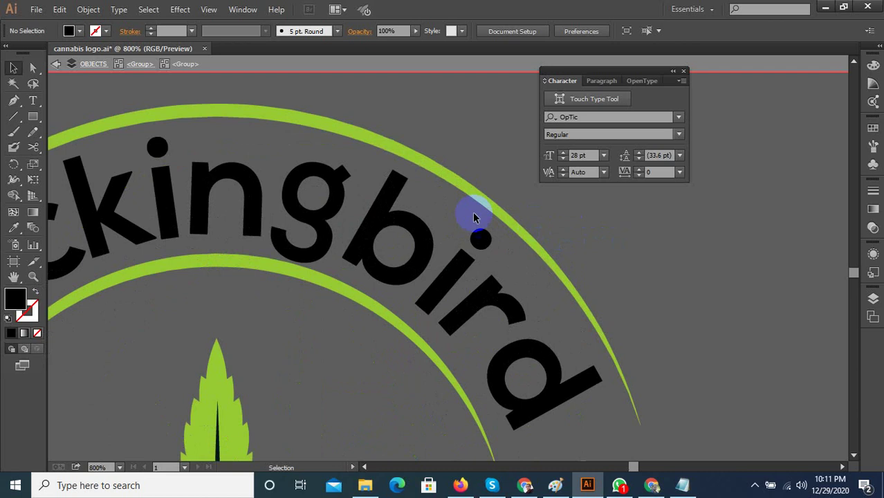
left_click(311, 186)
left_click_drag(352, 164, 335, 194)
scroll(338, 191, "up", 2)
left_click(420, 206)
scroll(438, 189, "down", 8)
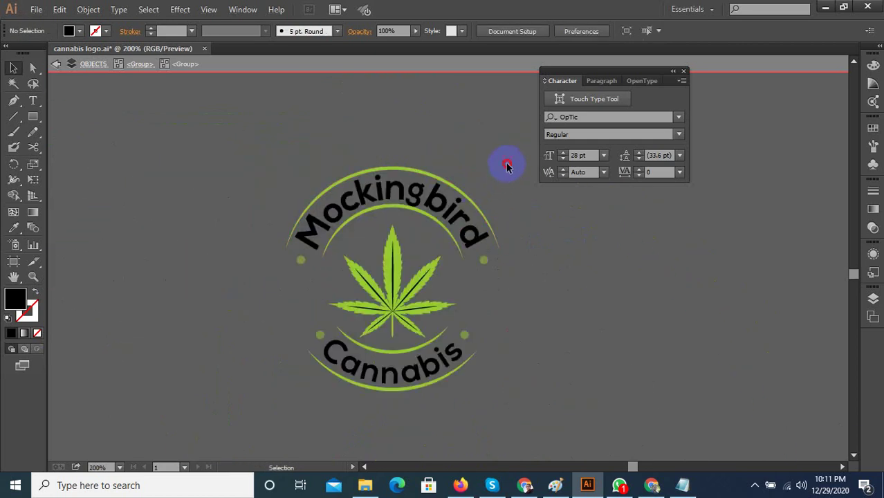
Select the edited Mockingbird Cannabis badge, leave group isolation and move the badge onto the blank white artboard.
scroll(471, 225, "down", 1)
left_click_drag(330, 188, 331, 187)
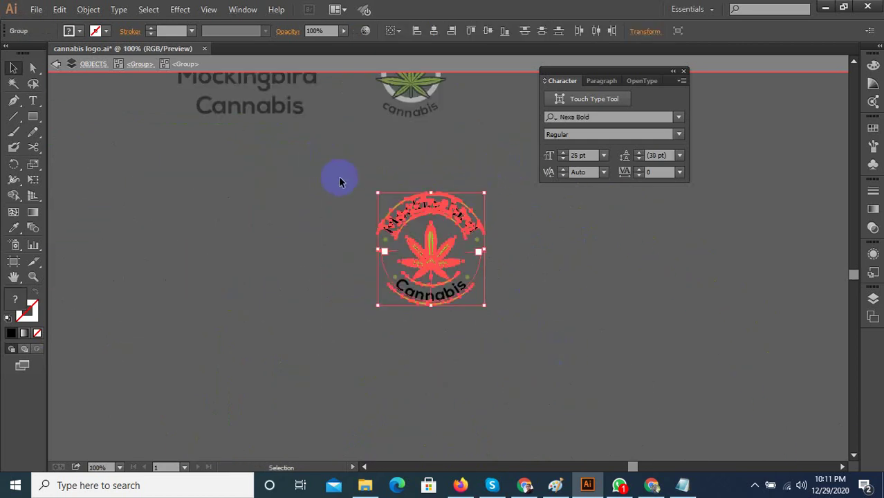
scroll(347, 189, "down", 4)
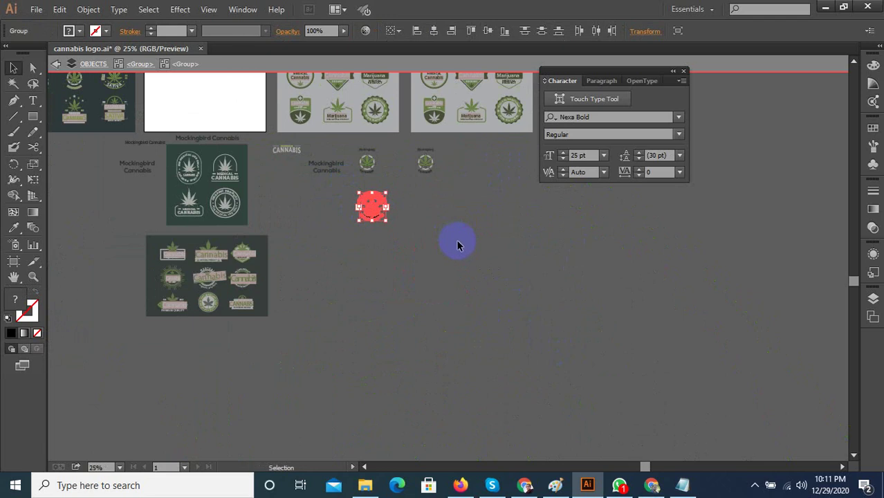
key("Escape")
scroll(296, 113, "up", 3)
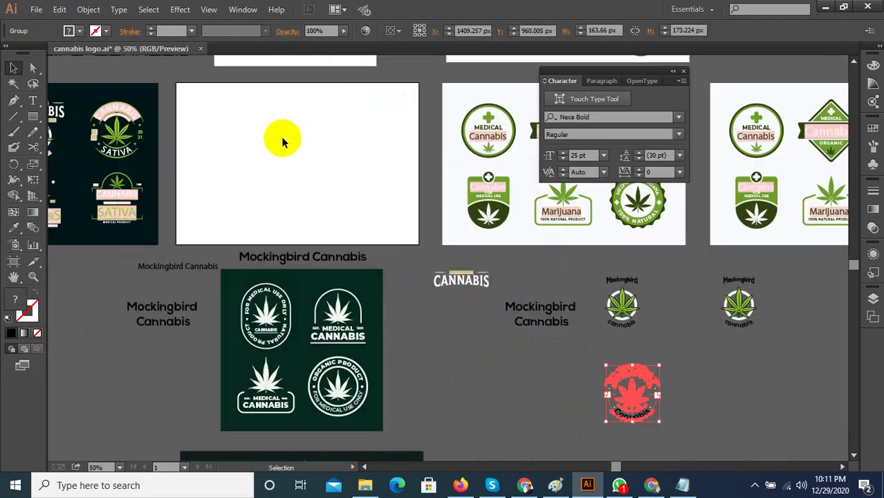
left_click_drag(453, 245, 294, 149)
left_click(262, 168)
scroll(255, 158, "up", 3)
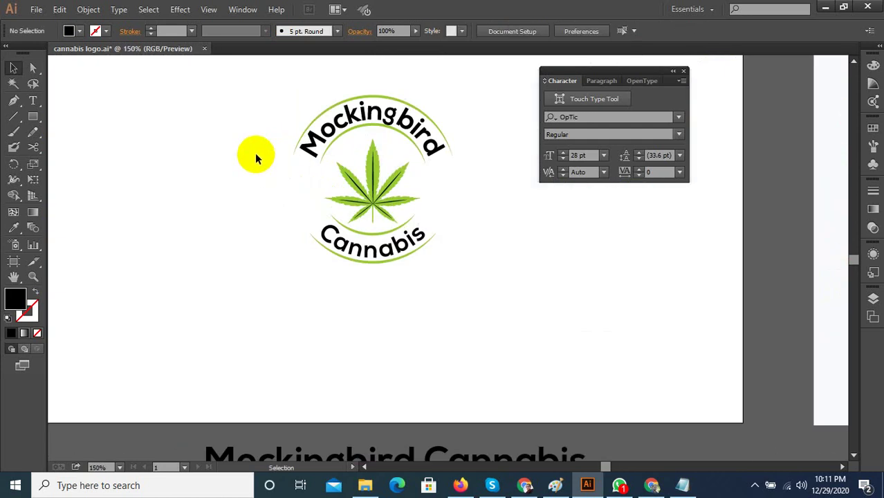
Scale the Mockingbird Cannabis badge up proportionally from its centre to about one and a half times its size.
scroll(280, 180, "down", 4)
left_click(285, 170)
scroll(287, 181, "up", 3)
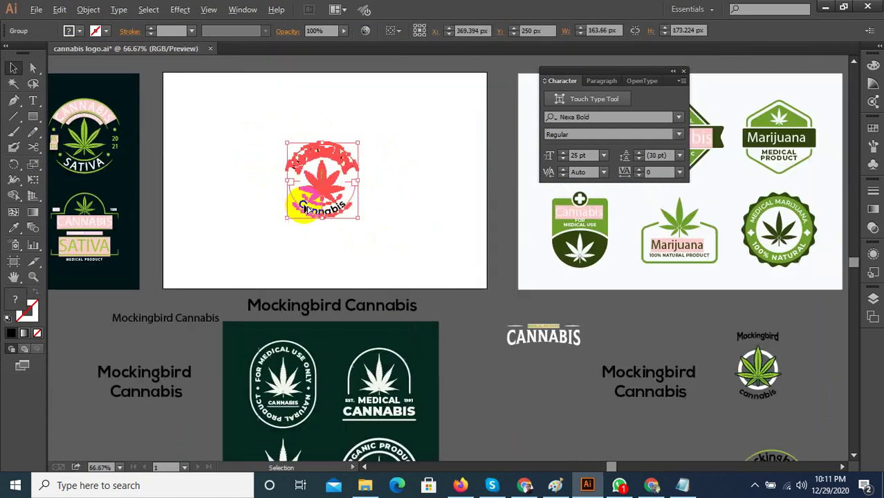
left_click_drag(383, 225, 466, 229)
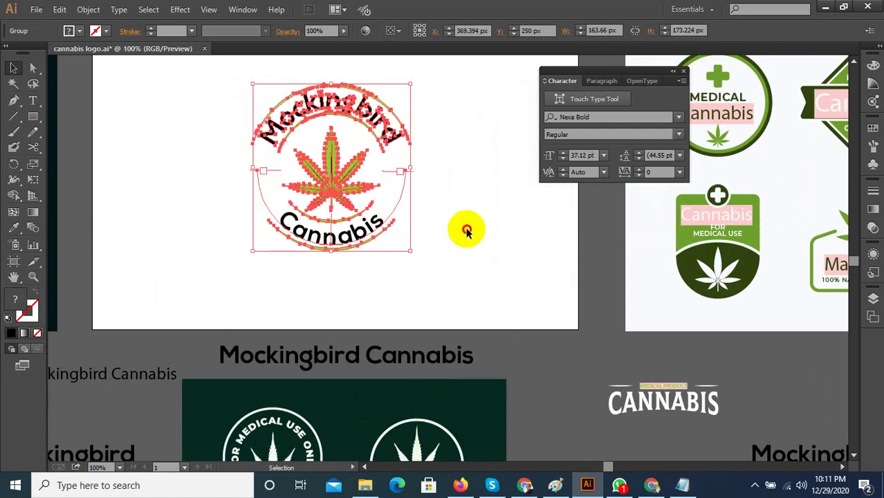
left_click(465, 229)
scroll(450, 222, "down", 2)
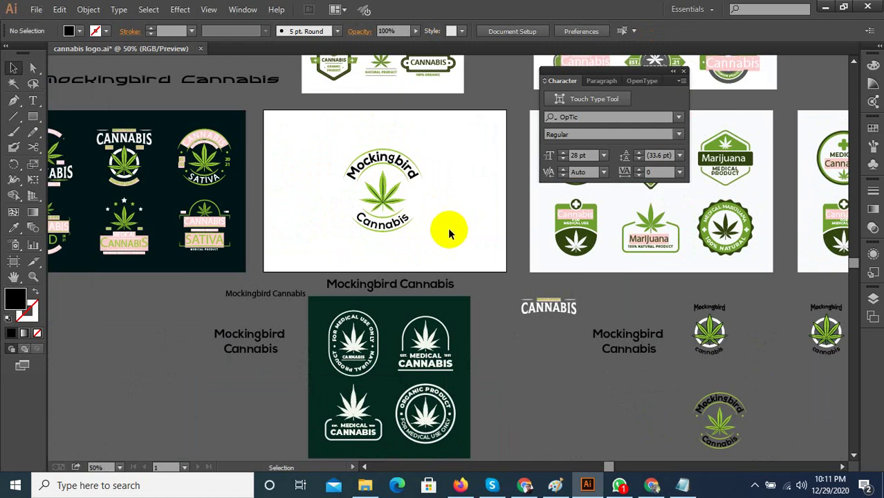
scroll(422, 173, "up", 2)
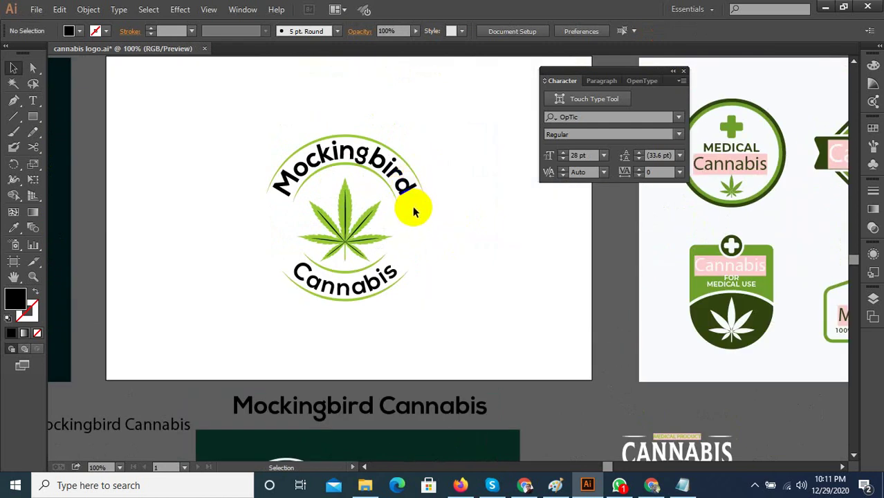
left_click(36, 11)
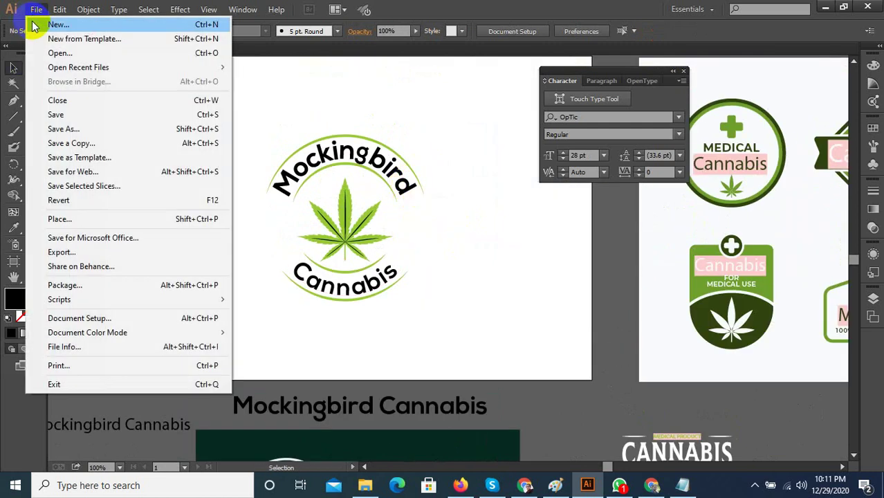
left_click(111, 158)
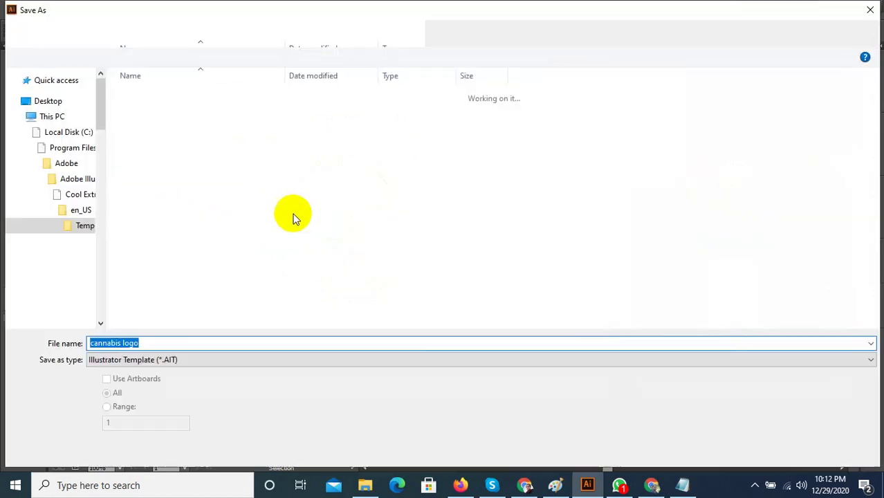
left_click(834, 448)
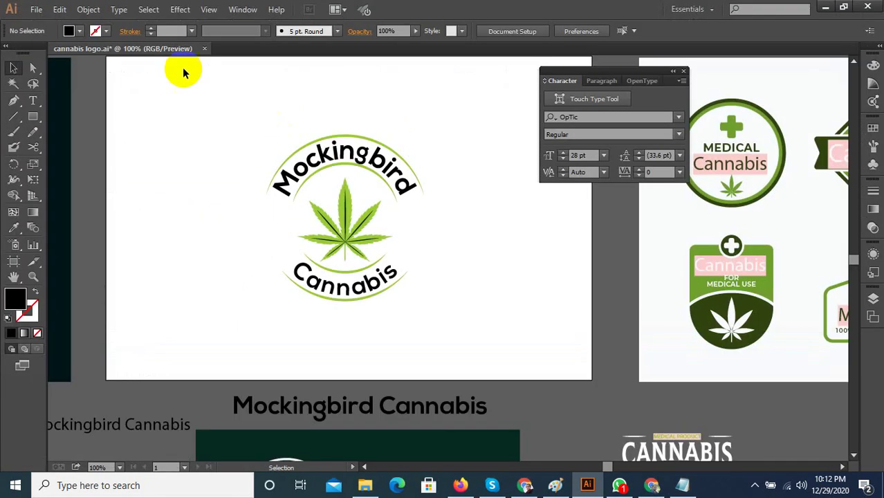
Set up a Save for Web export of the artboard as a maximum-quality JPEG with a width of 1200 px.
left_click(36, 10)
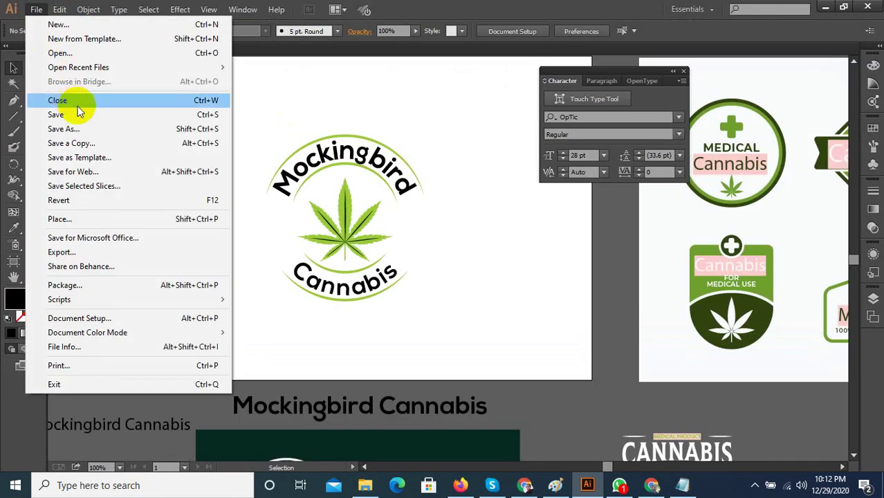
left_click(109, 173)
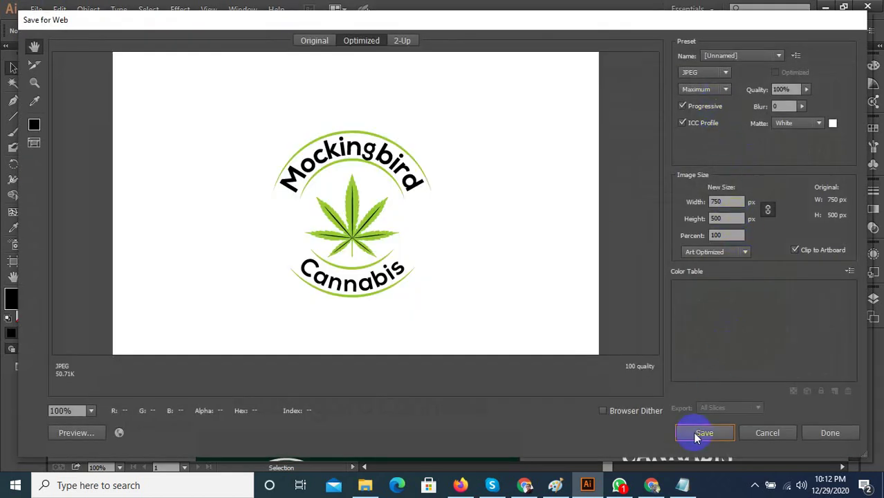
left_click(720, 201)
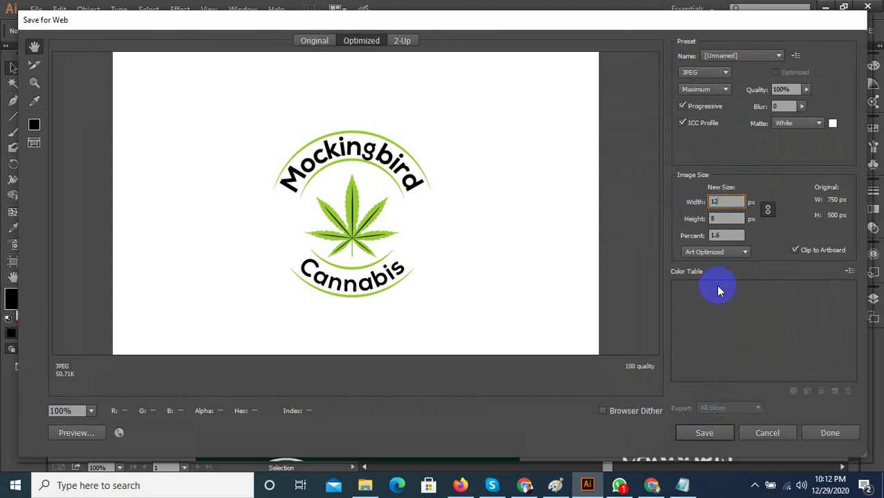
type("1200")
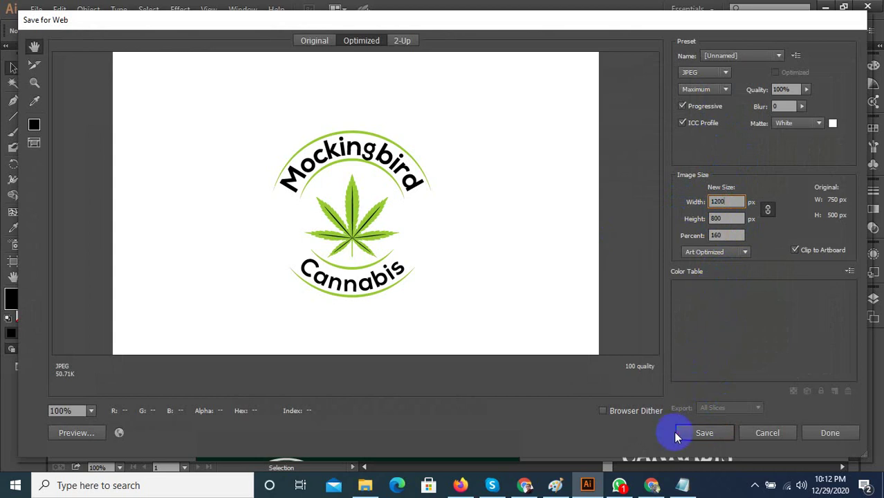
left_click(698, 433)
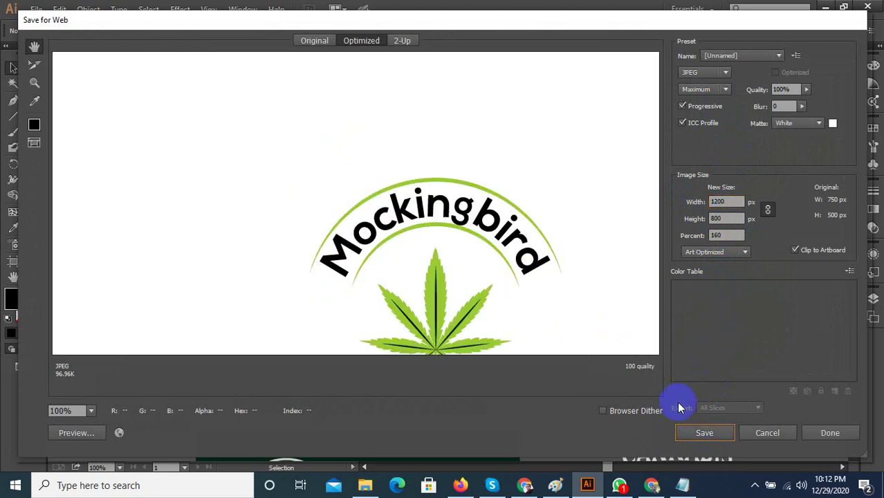
Save the exported image as cannabis-logo in the hatchwise 2021 folder under All WORK ONLINE on drive F.
left_click(703, 434)
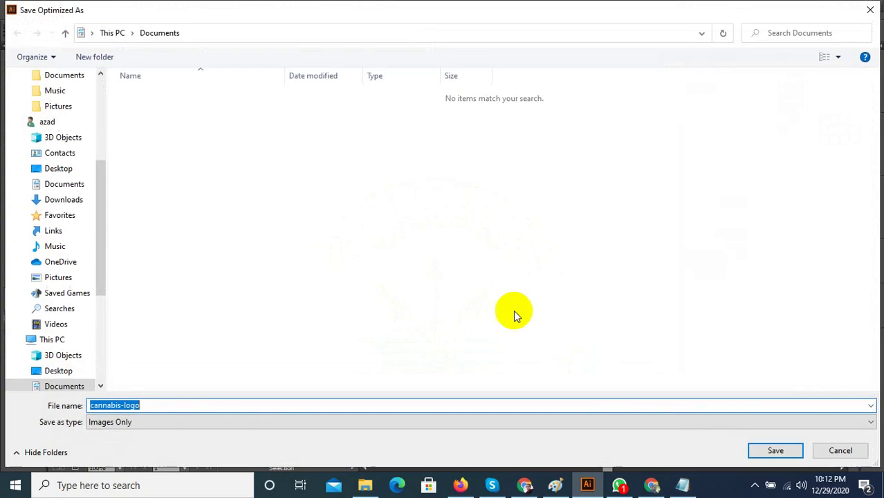
left_click(114, 34)
double_click(307, 263)
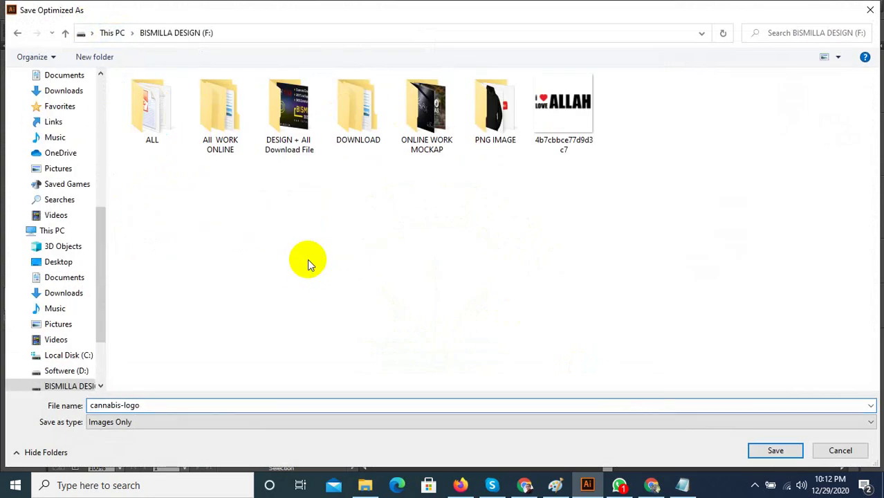
double_click(223, 118)
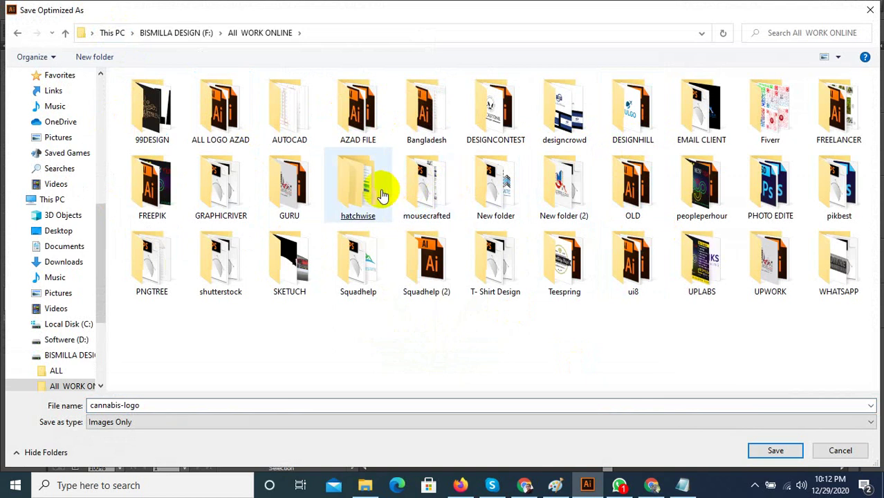
double_click(375, 188)
double_click(143, 109)
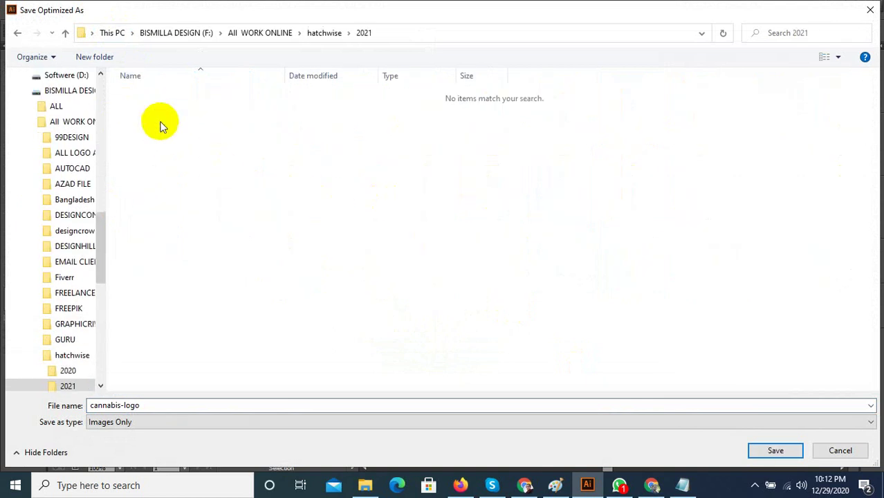
left_click(775, 451)
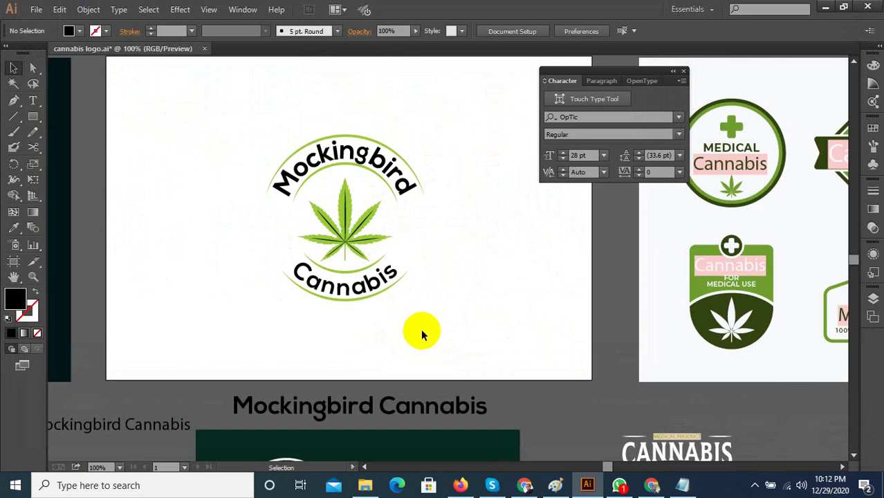
Switch to Chrome and enter the Hatchwise logo contest for Mockingbird Cannabis to reach its entry upload form.
left_click(528, 486)
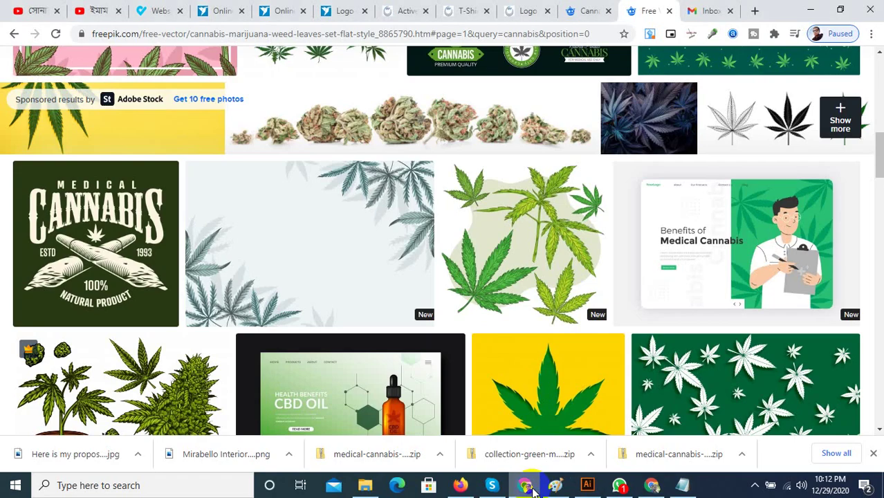
left_click(392, 10)
scroll(414, 111, "up", 2)
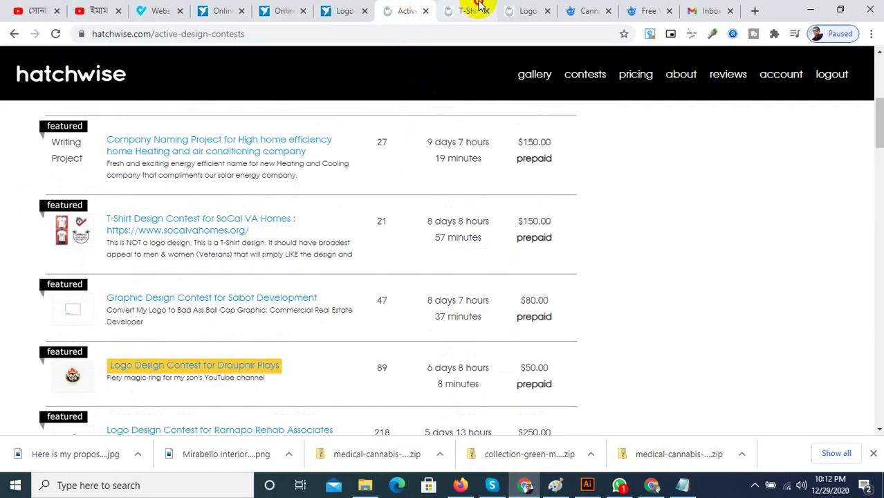
left_click(465, 11)
left_click(528, 11)
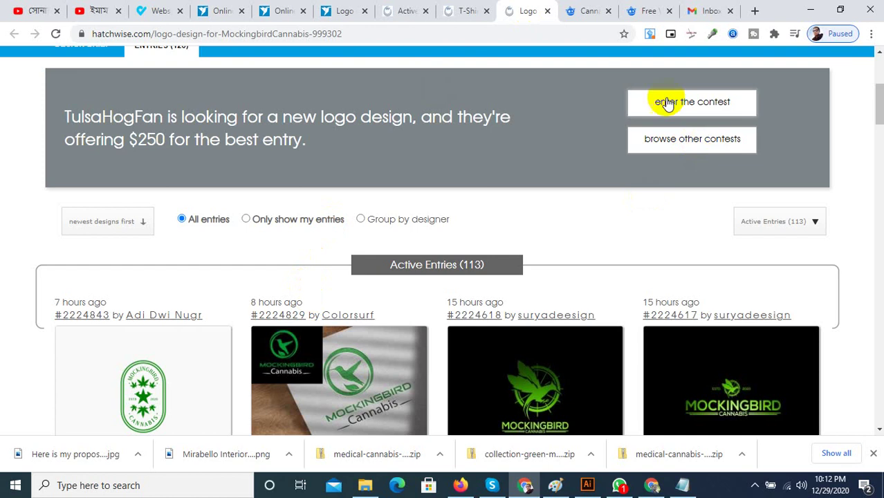
scroll(413, 279, "down", 2)
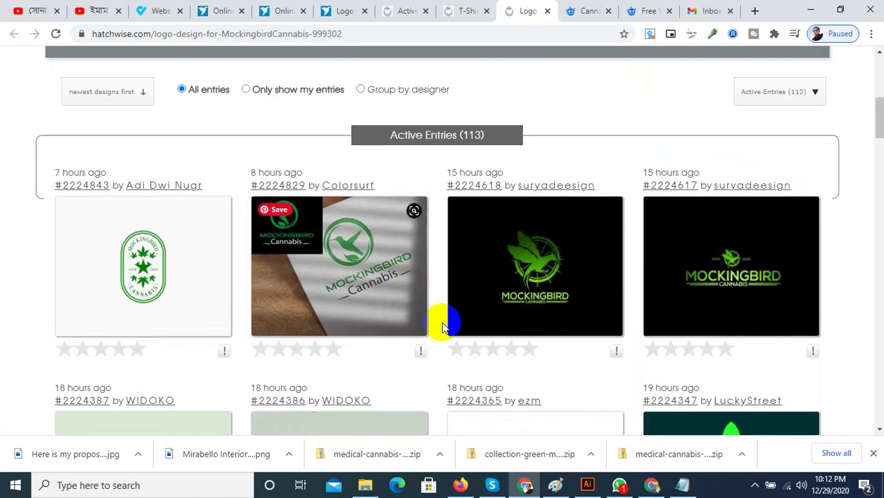
scroll(392, 315, "up", 3)
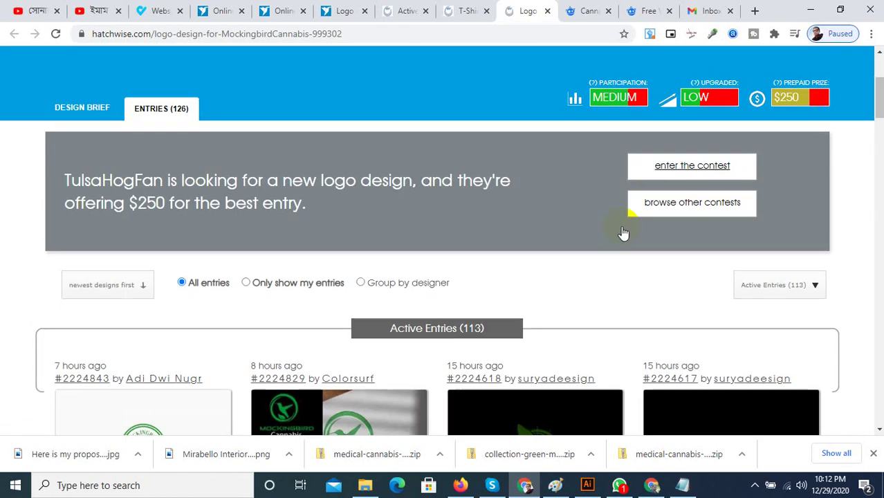
left_click(706, 167)
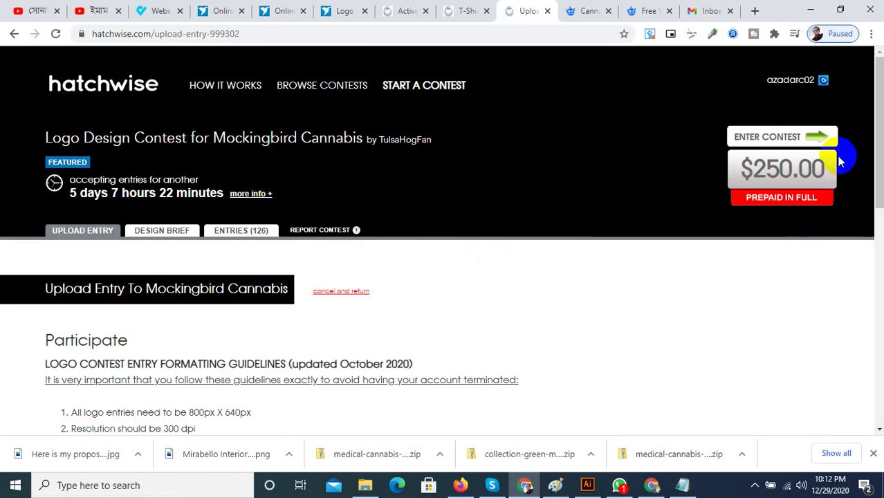
Choose cannabis-logo.jpg from the hatchwise 2021 folder on drive F as the contest entry image.
scroll(413, 294, "down", 5)
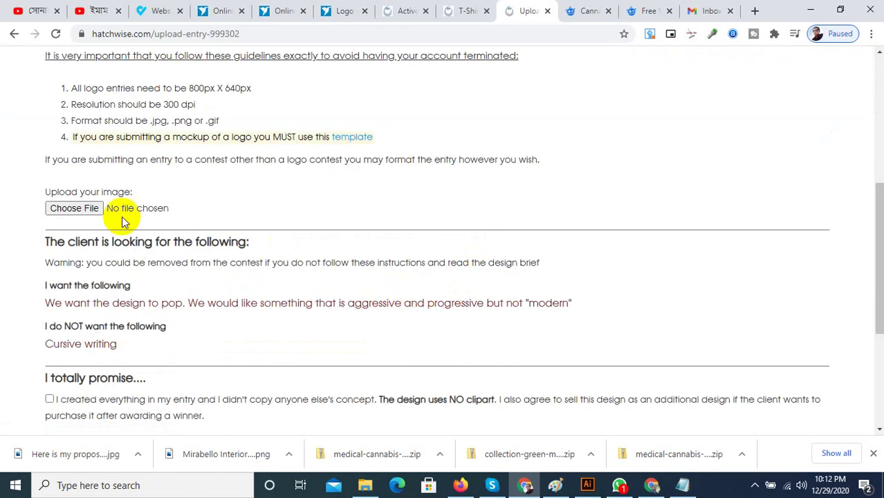
left_click(66, 207)
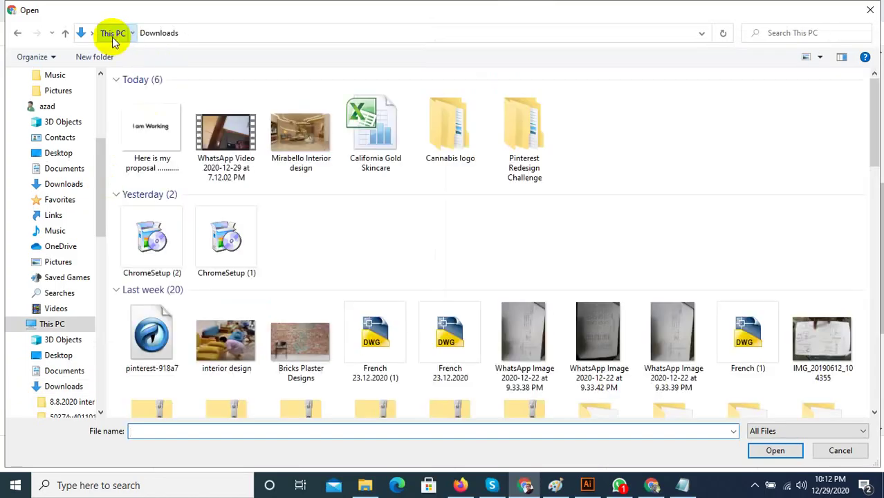
left_click(112, 33)
double_click(289, 232)
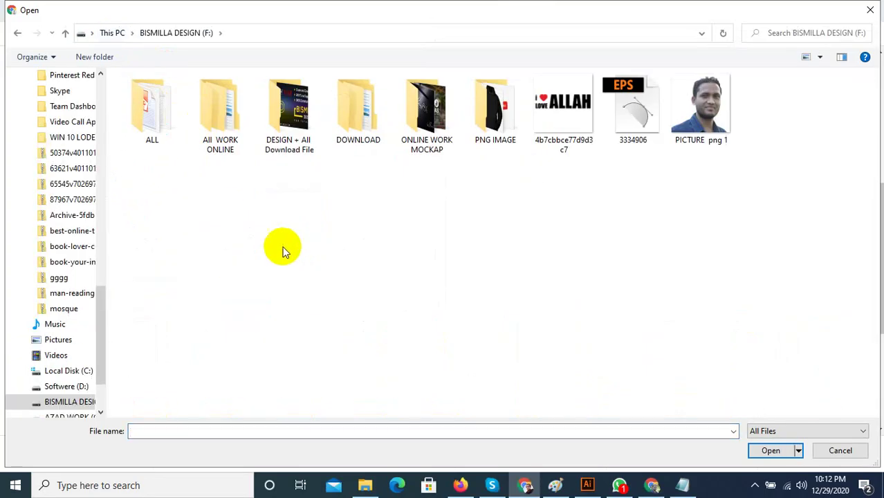
double_click(242, 121)
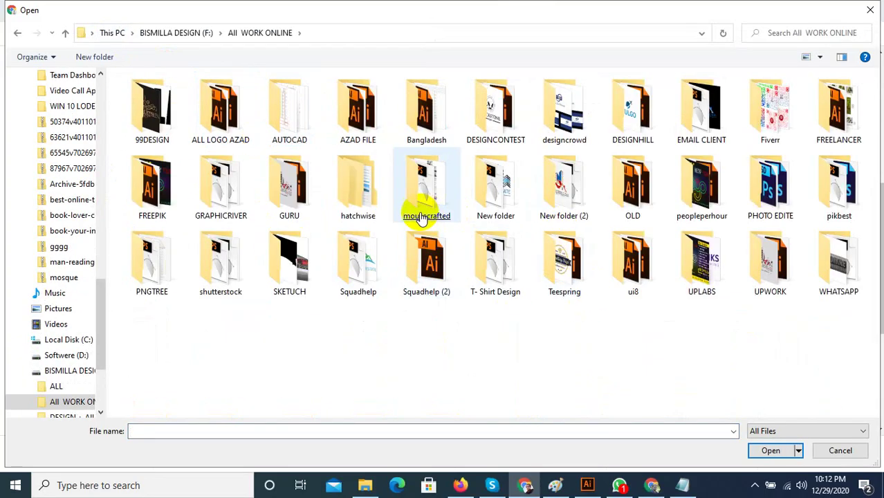
double_click(363, 190)
left_click(148, 109)
double_click(147, 109)
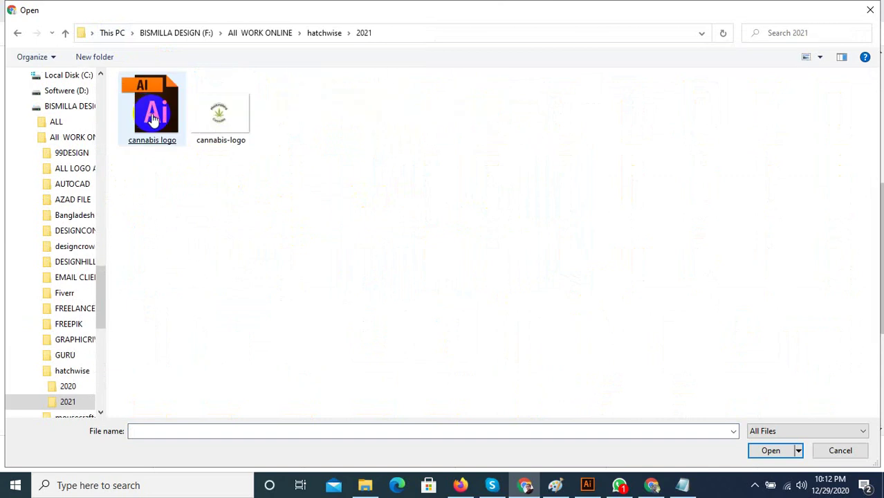
double_click(217, 114)
Agree to the original-work and no-clipart promise and submit the entry to the Mockingbird Cannabis contest.
scroll(375, 282, "down", 2)
left_click(25, 265)
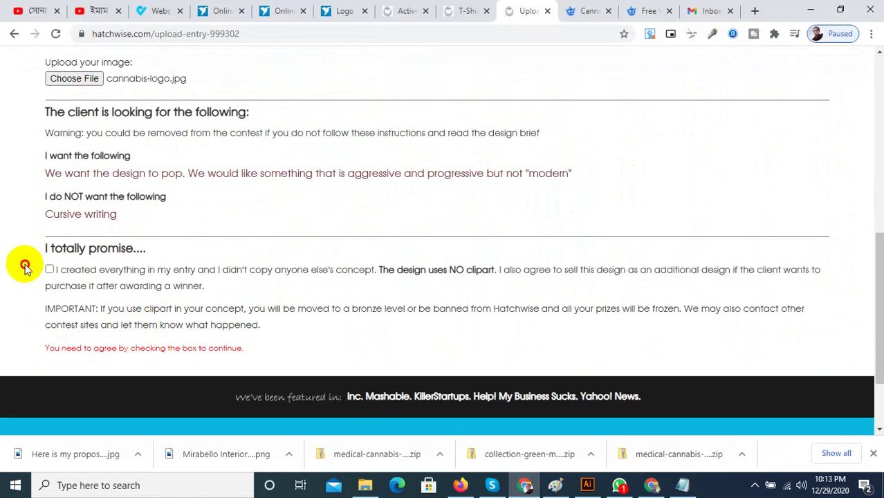
left_click(47, 271)
left_click(78, 355)
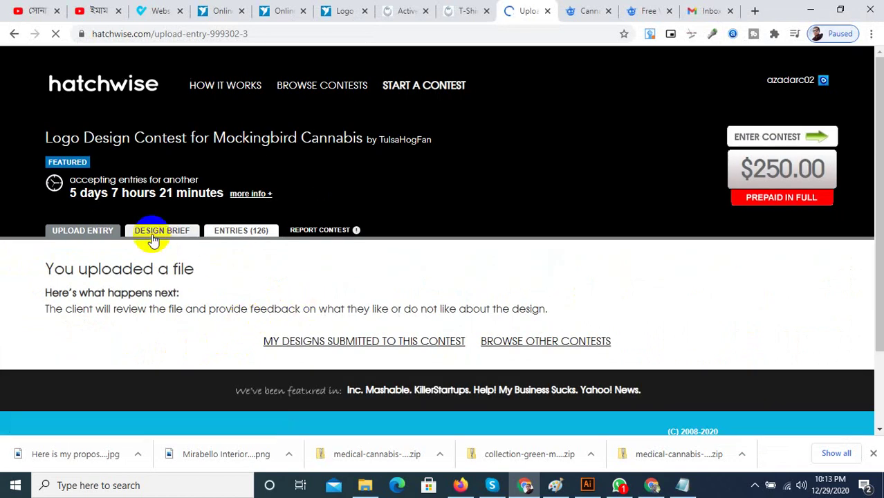
Open the contest's entries list and look through the active entries for the uploaded design.
left_click(154, 237)
left_click(257, 233)
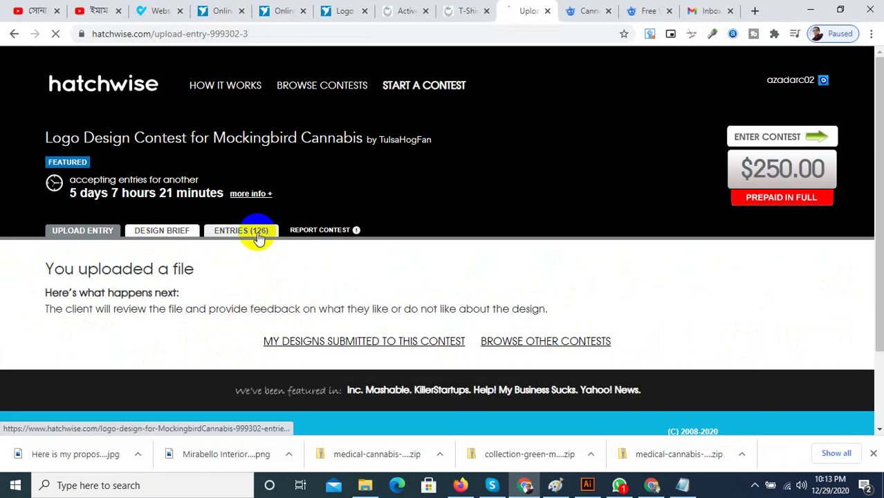
scroll(279, 339, "down", 2)
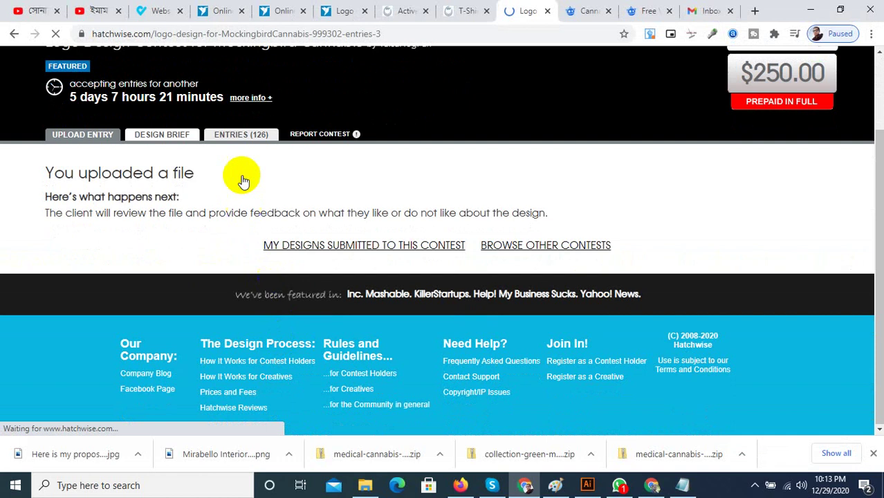
scroll(283, 283, "down", 4)
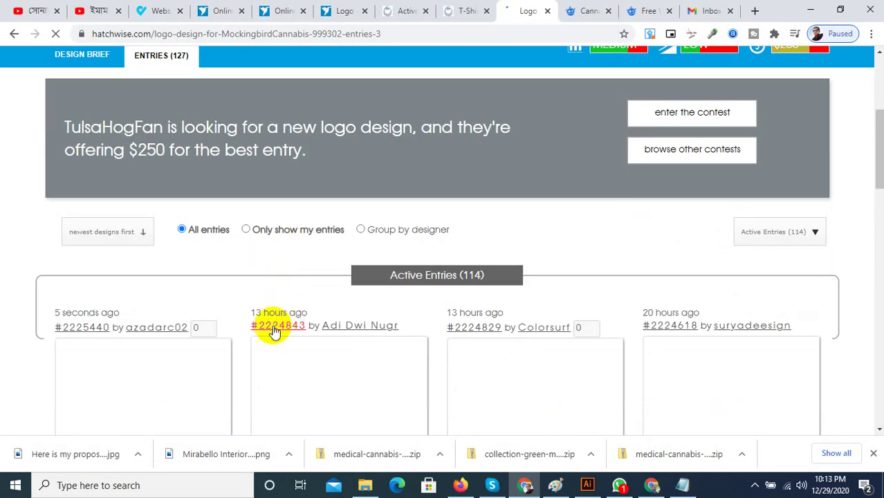
scroll(227, 352, "down", 3)
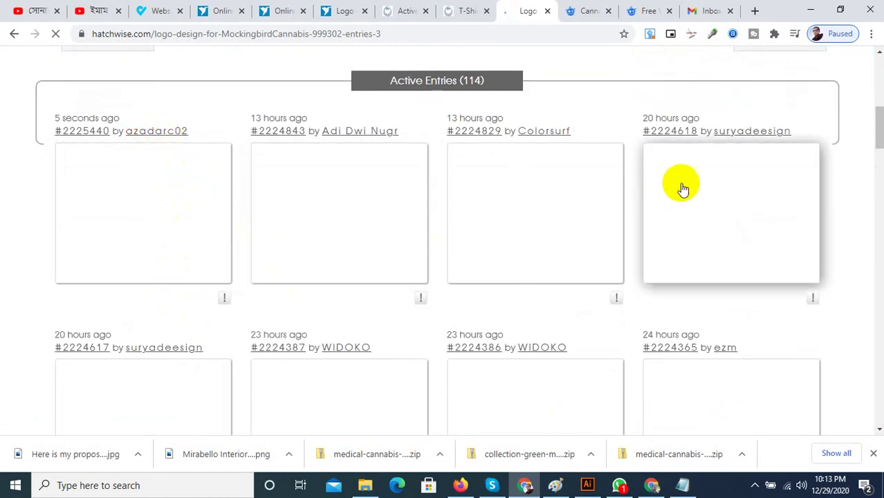
scroll(360, 315, "down", 3)
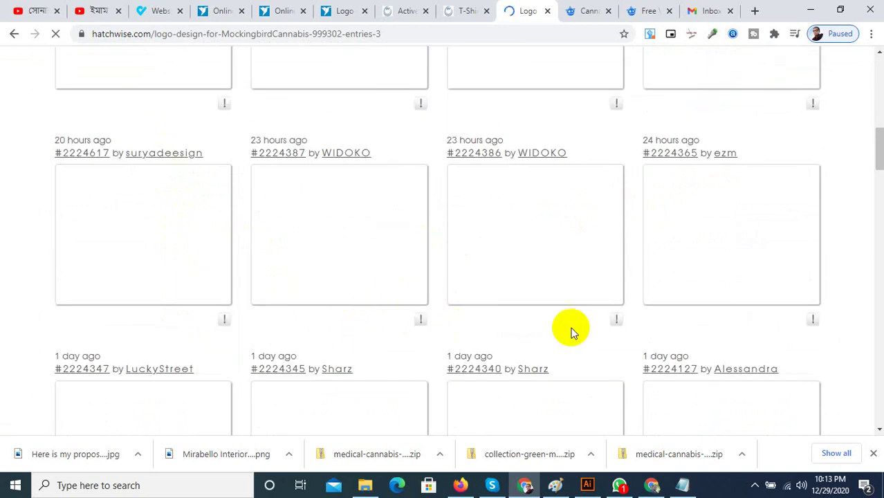
Return to the start of the active entries list to check the newest contest entry.
scroll(310, 274, "up", 3)
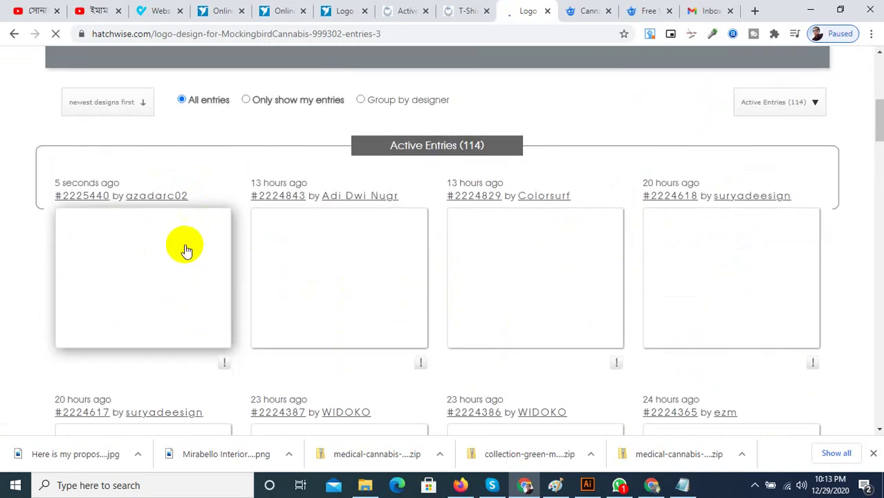
left_click(754, 485)
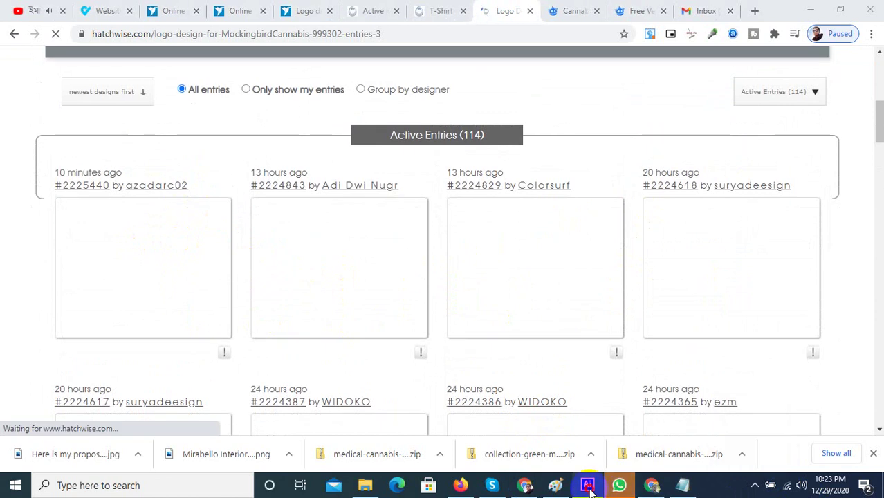
Switch to Illustrator and set the height of Artboard 1 in cannabis logo.ai to 750 px.
left_click(588, 487)
scroll(41, 281, "up", 2)
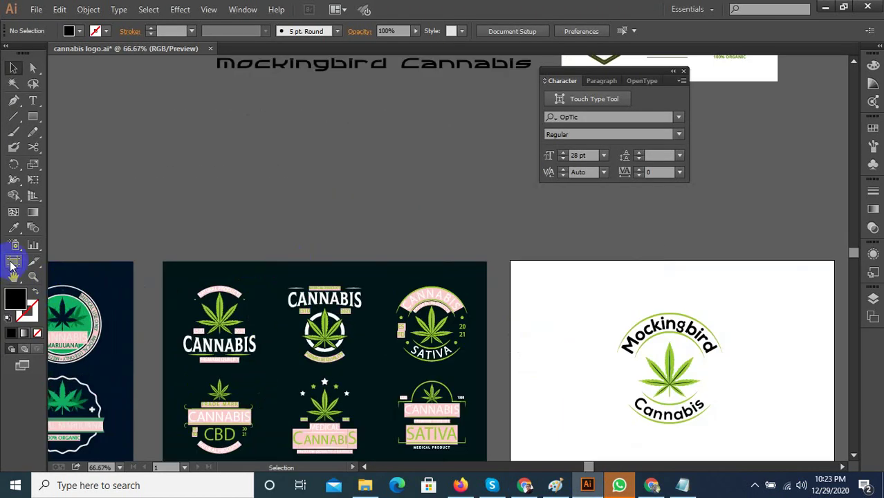
left_click(13, 263)
scroll(370, 290, "down", 2)
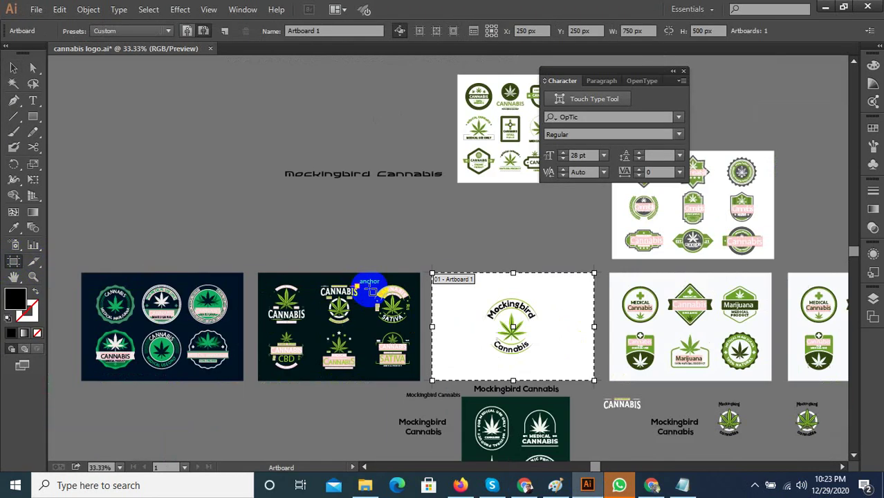
scroll(631, 312, "up", 2)
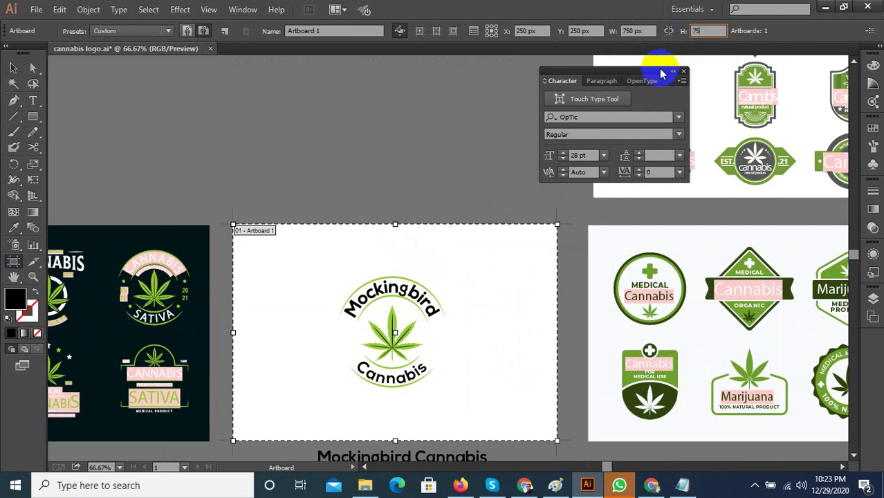
left_click(407, 134)
scroll(409, 158, "down", 1)
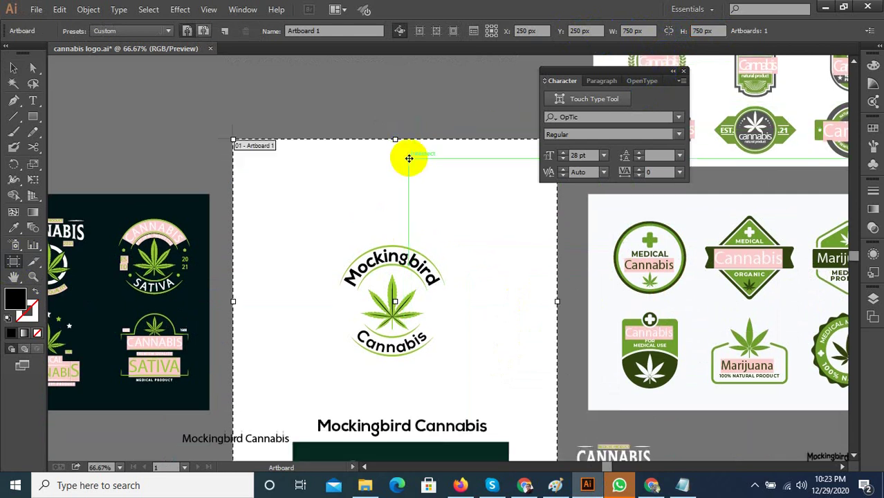
scroll(412, 187, "down", 2)
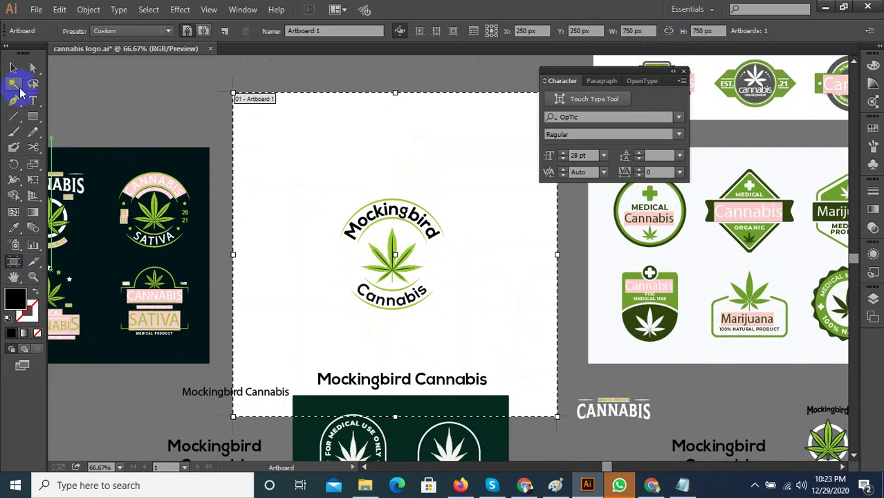
left_click(14, 82)
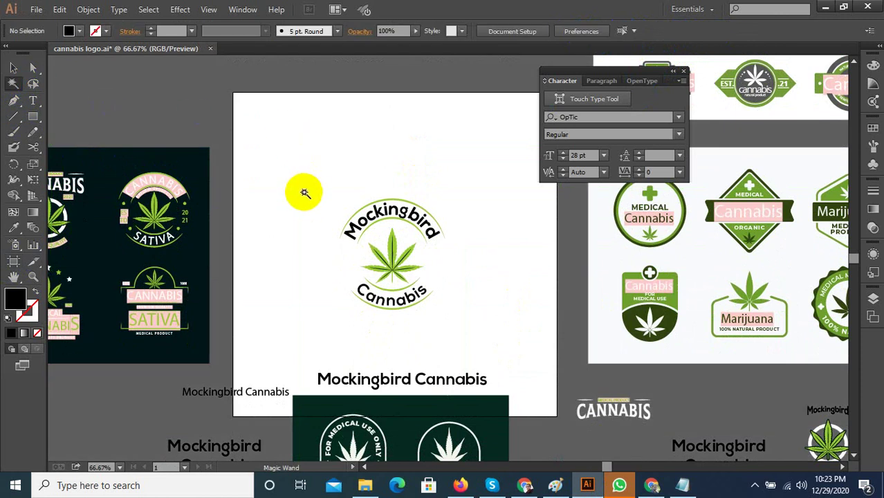
Move the Mockingbird Cannabis badge, its name texts and the overlapping green badge sheet off the artboard, beneath the dark reference sheet.
scroll(306, 195, "down", 2)
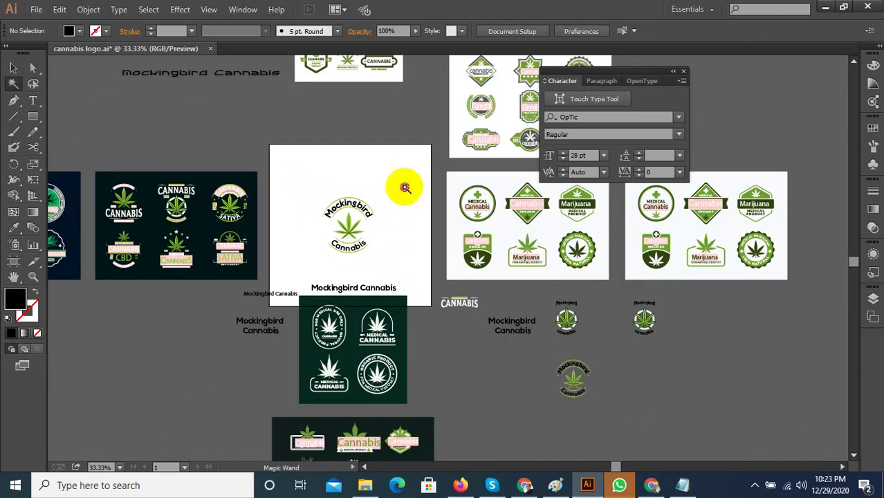
left_click(13, 68)
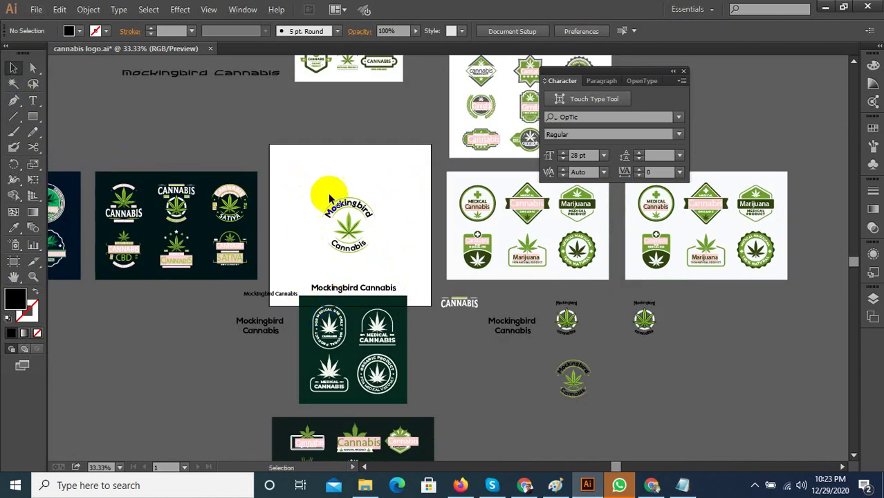
left_click_drag(399, 165, 271, 389)
scroll(346, 267, "down", 3)
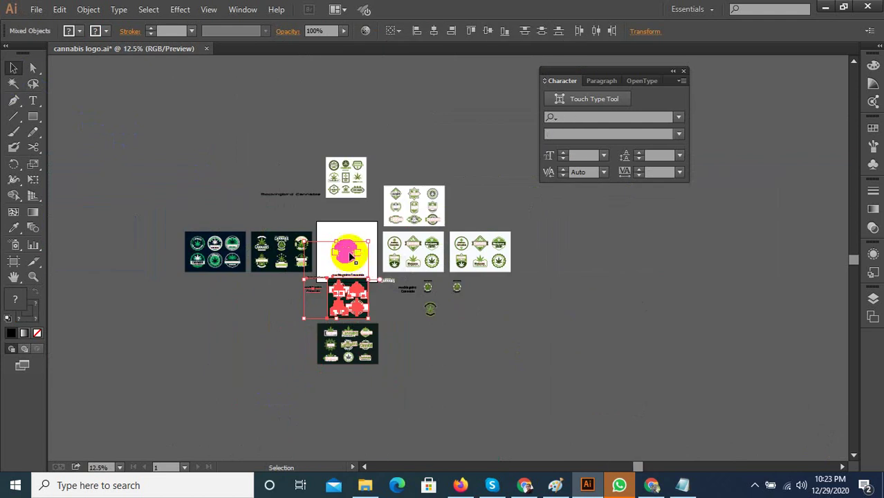
left_click_drag(352, 258, 339, 391)
left_click_drag(396, 374, 398, 374)
left_click(411, 379)
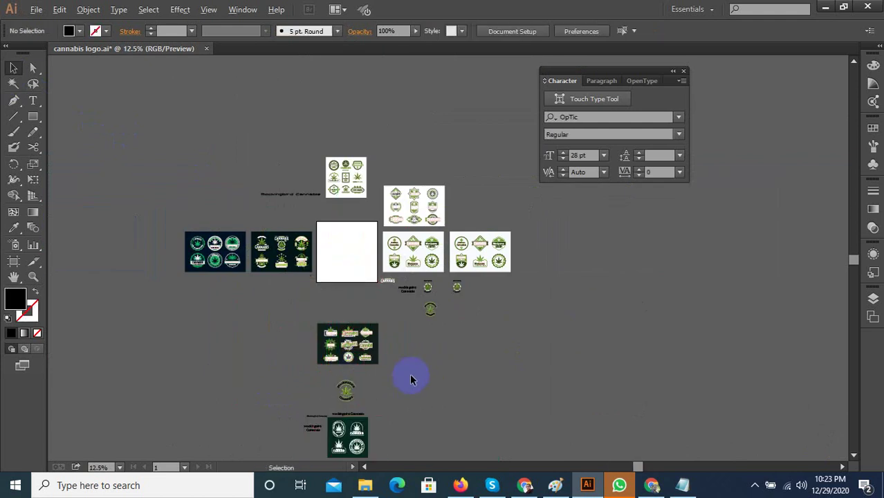
Examine the reference badge sheets and logo variants placed around the empty artboard.
scroll(372, 312, "up", 3)
scroll(362, 202, "up", 1)
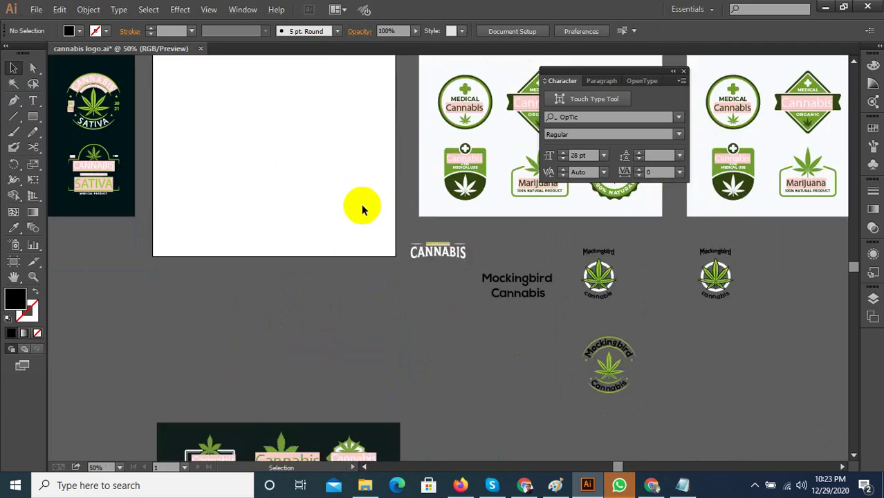
scroll(348, 312, "down", 1)
scroll(400, 270, "up", 3)
scroll(450, 317, "down", 1)
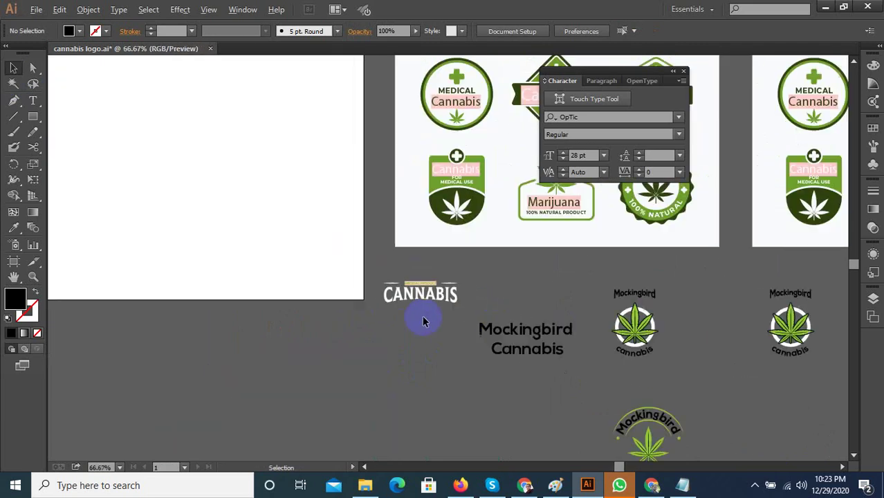
scroll(577, 373, "down", 1)
left_click_drag(388, 379, 419, 393)
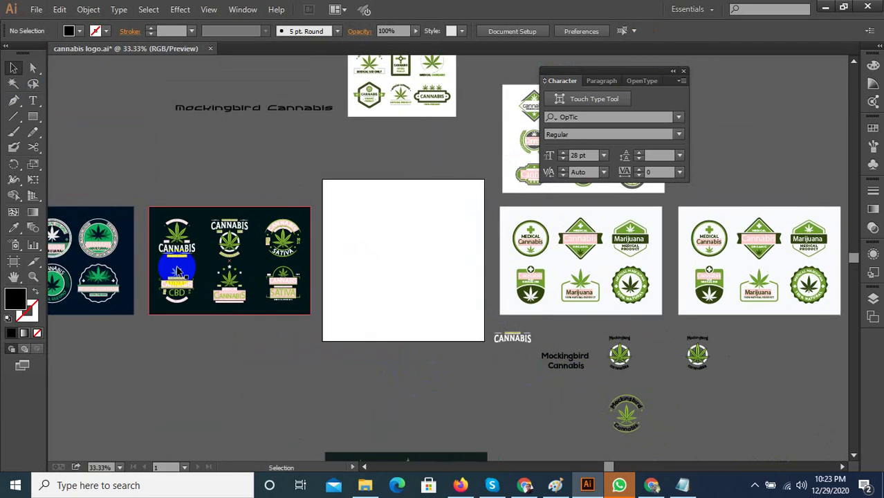
scroll(136, 251, "up", 3)
scroll(288, 236, "up", 2)
scroll(248, 252, "down", 2)
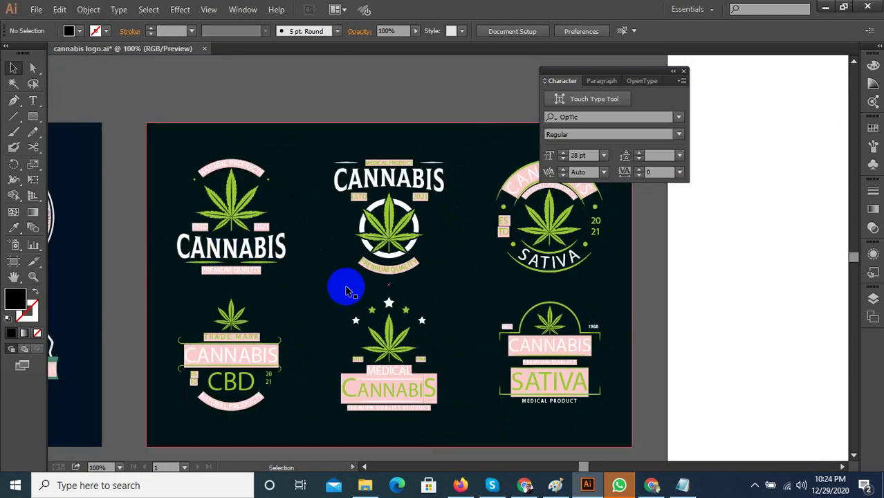
left_click_drag(586, 293, 337, 202)
scroll(313, 290, "down", 4)
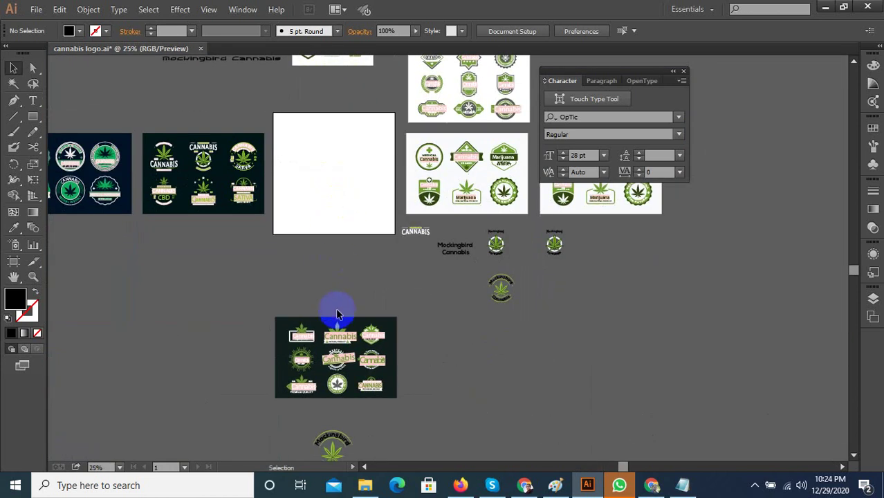
left_click_drag(337, 315, 344, 178)
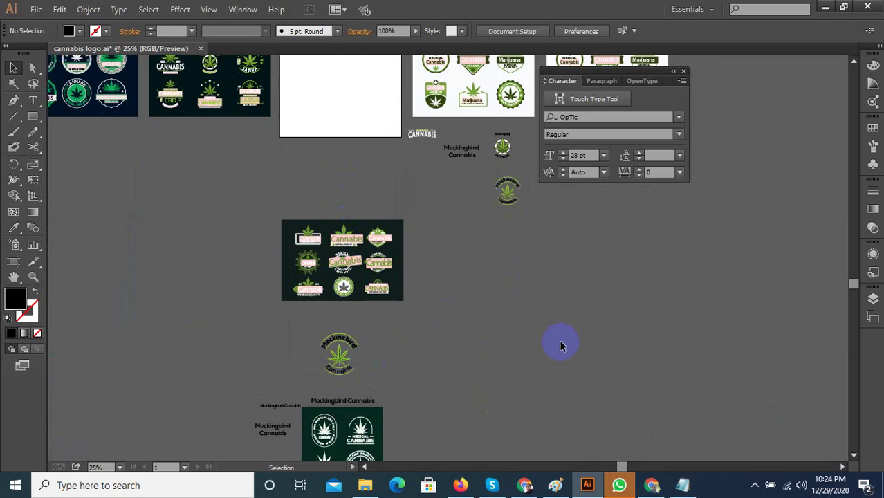
left_click(754, 486)
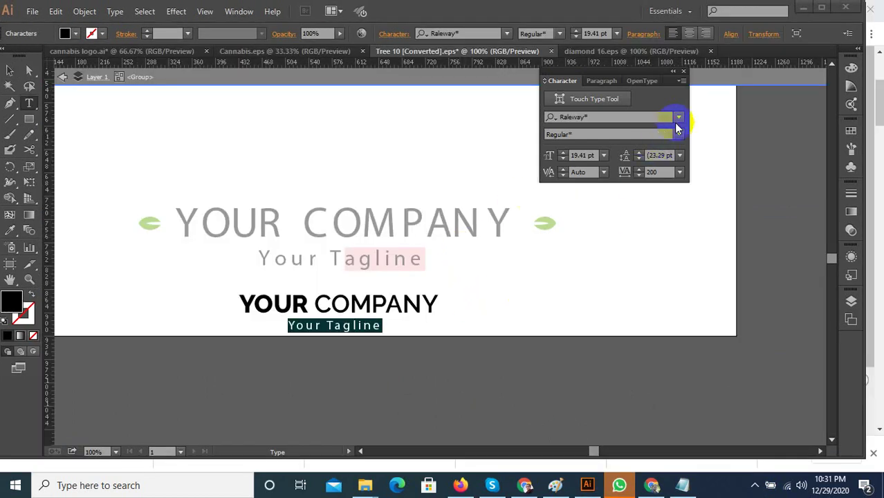
Set the font of the small "Your Tagline" text beneath the bold YOUR COMPANY heading to Alex.
left_click(678, 119)
scroll(625, 263, "down", 3)
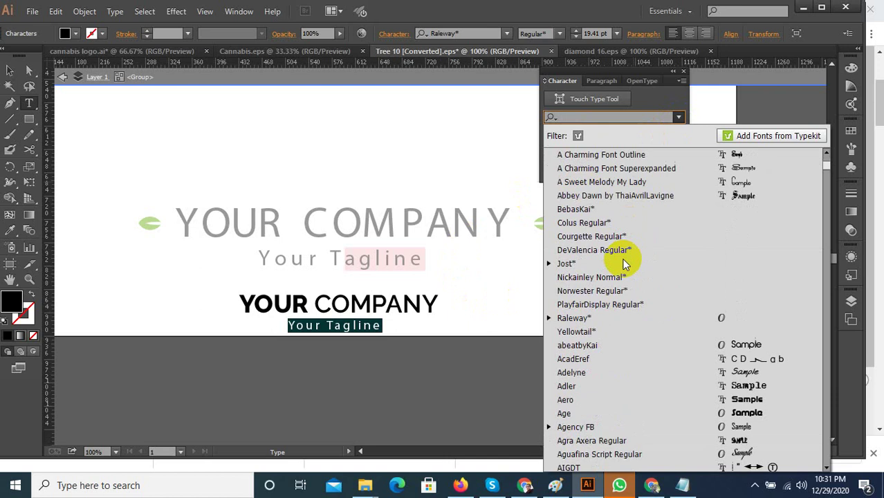
scroll(591, 391, "down", 1)
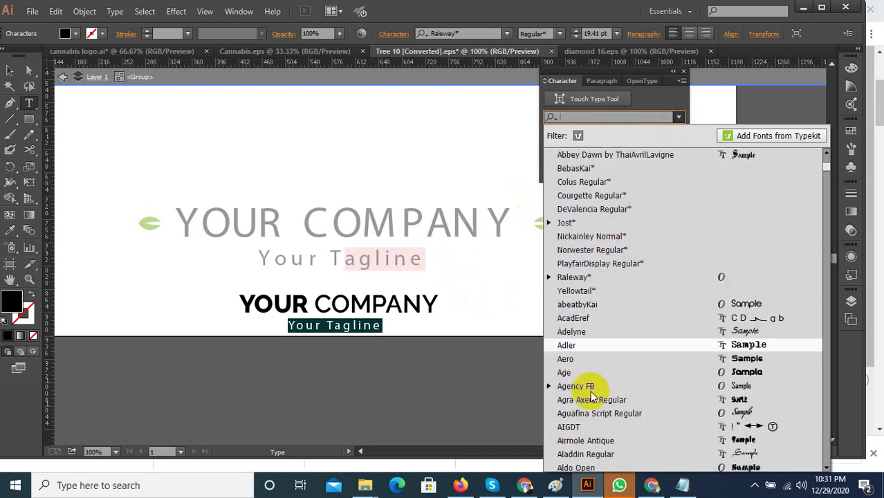
scroll(591, 398, "down", 2)
left_click(593, 399)
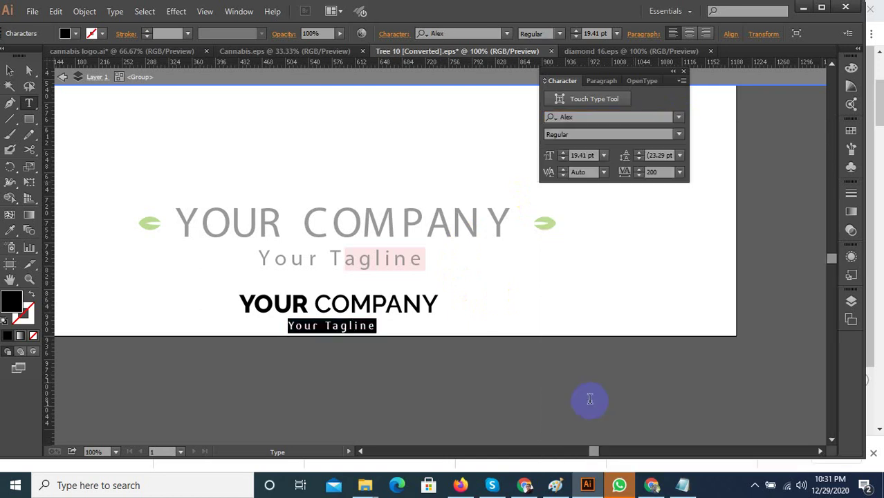
left_click(479, 394)
Set the small "Your Tagline" text to 22 pt in Arial Regular.
left_click_drag(382, 336, 276, 322)
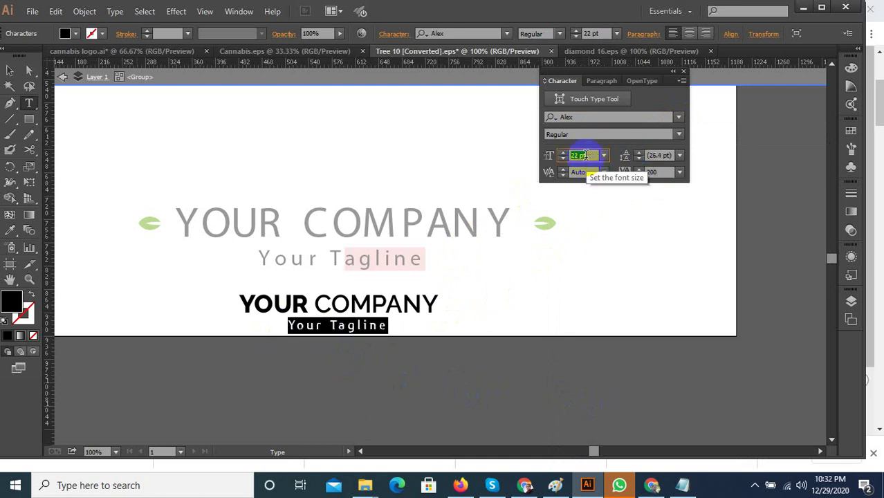
left_click(679, 118)
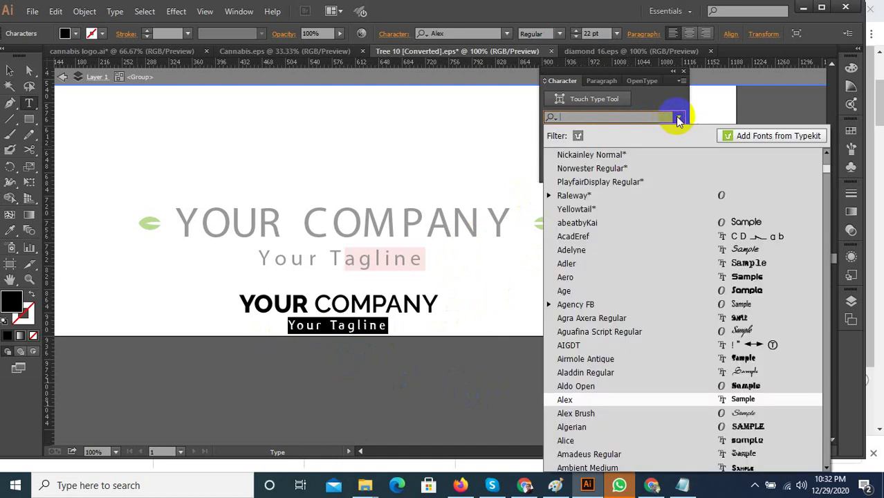
scroll(621, 311, "down", 6)
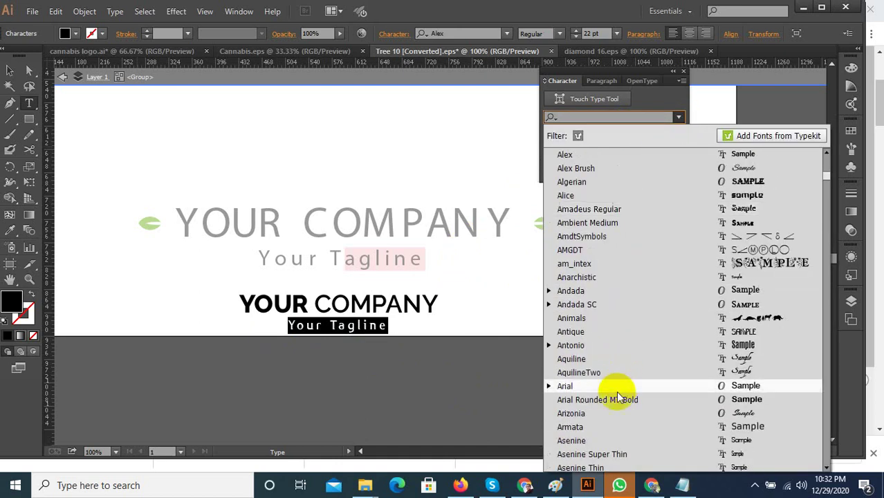
left_click(583, 386)
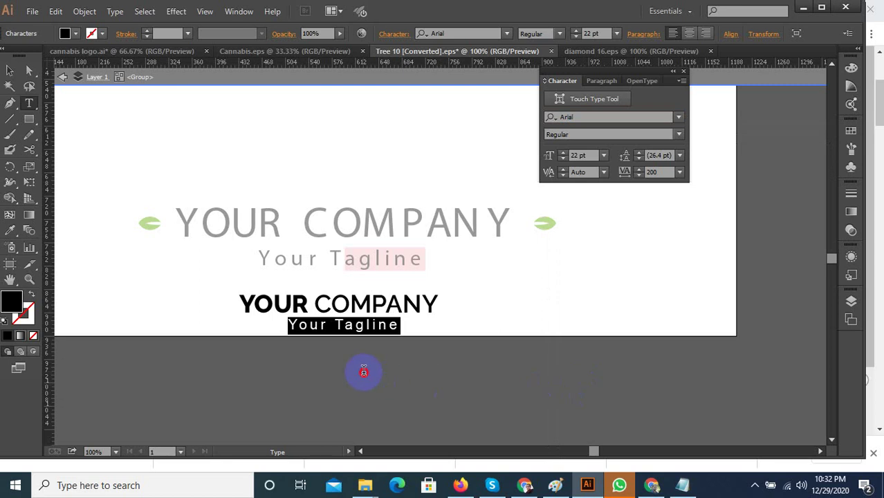
left_click(309, 337)
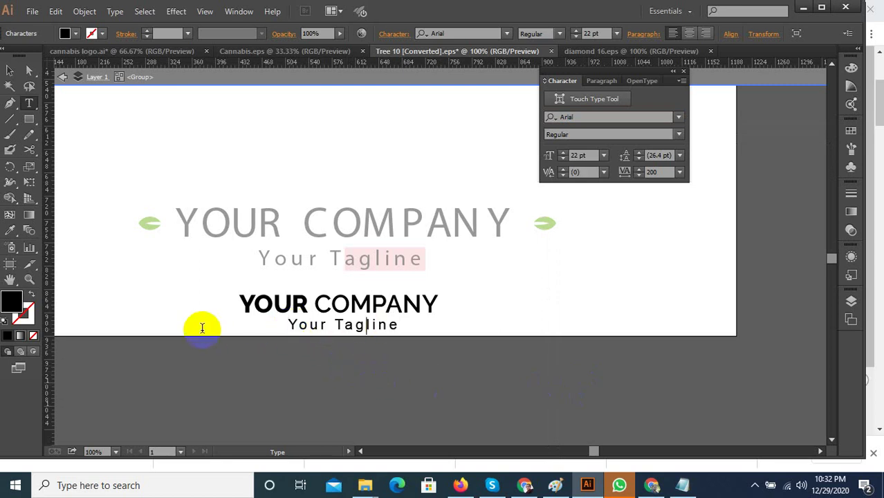
Centre the Arial tagline beneath the bold YOUR COMPANY heading and leave the group's isolation mode.
left_click(14, 121)
left_click(16, 72)
scroll(314, 322, "up", 1)
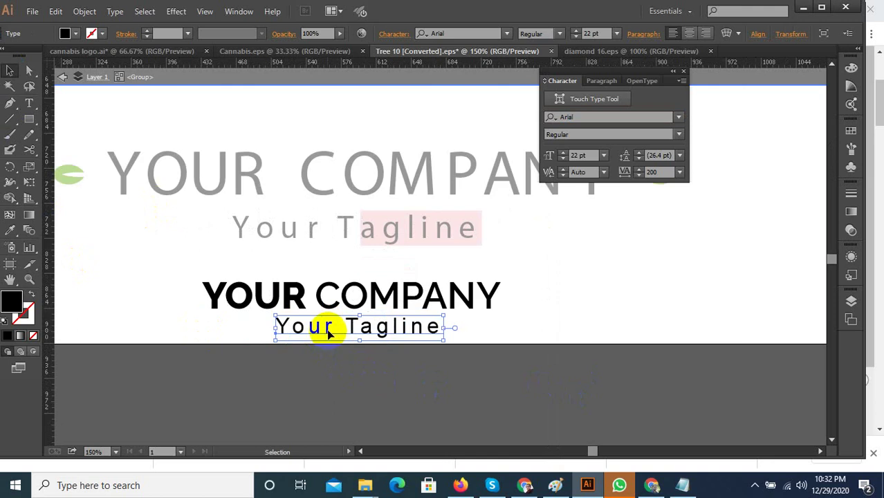
left_click_drag(325, 335, 375, 333)
left_click(353, 390)
left_click(430, 387)
scroll(372, 342, "up", 3)
left_click(407, 396)
scroll(407, 400, "down", 5)
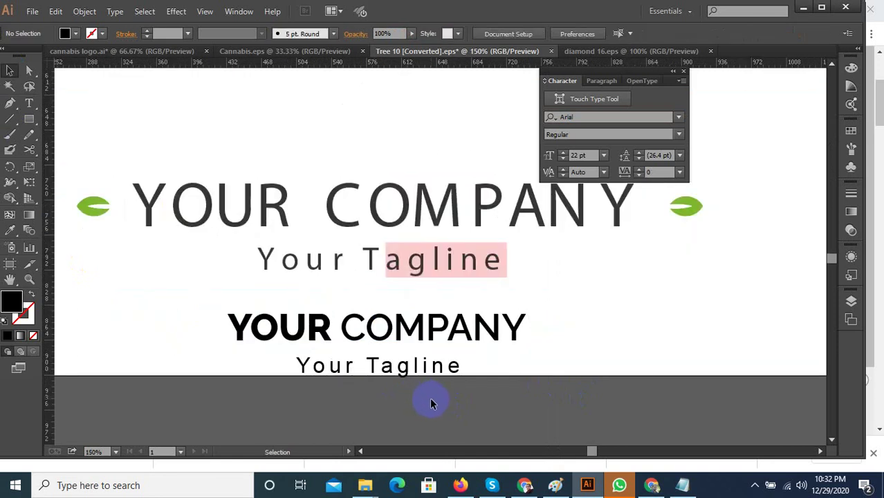
Delete the large grey YOUR COMPANY and tagline group with the two green leaves.
left_click(452, 332)
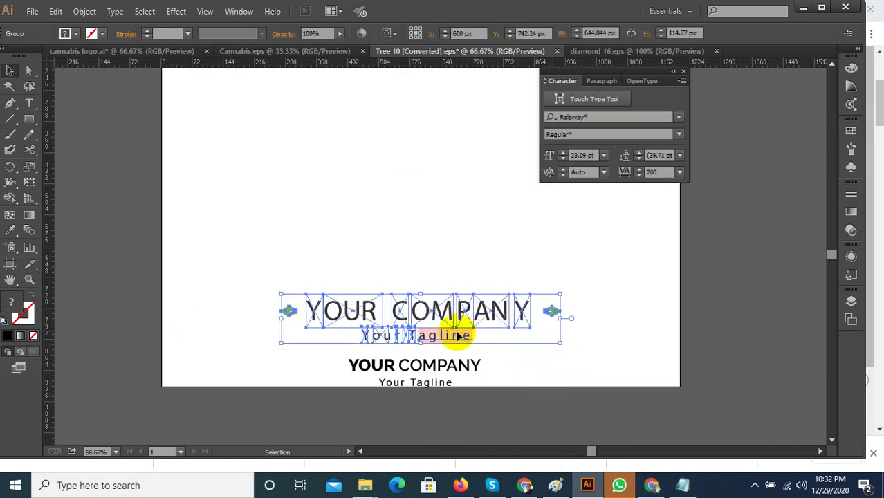
scroll(452, 333, "down", 1)
left_click(481, 375)
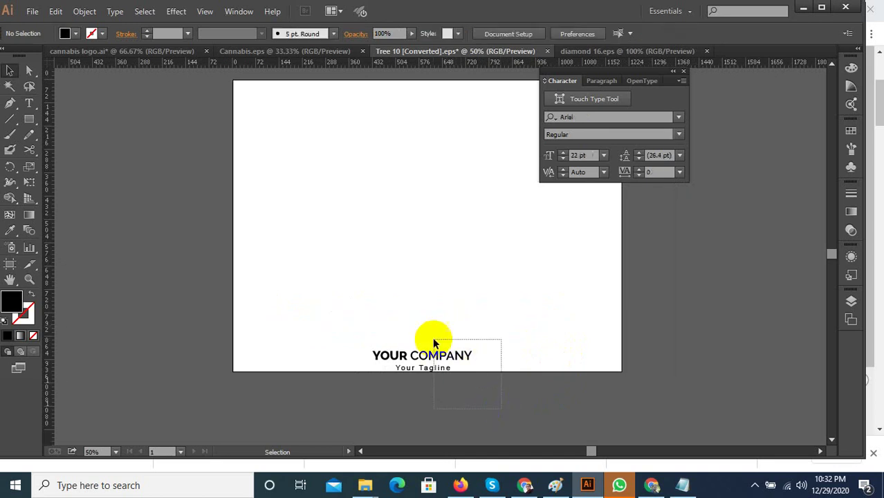
Move the remaining YOUR COMPANY heading and tagline upward on the artboard and select their group.
left_click_drag(434, 344, 419, 290)
left_click(446, 386)
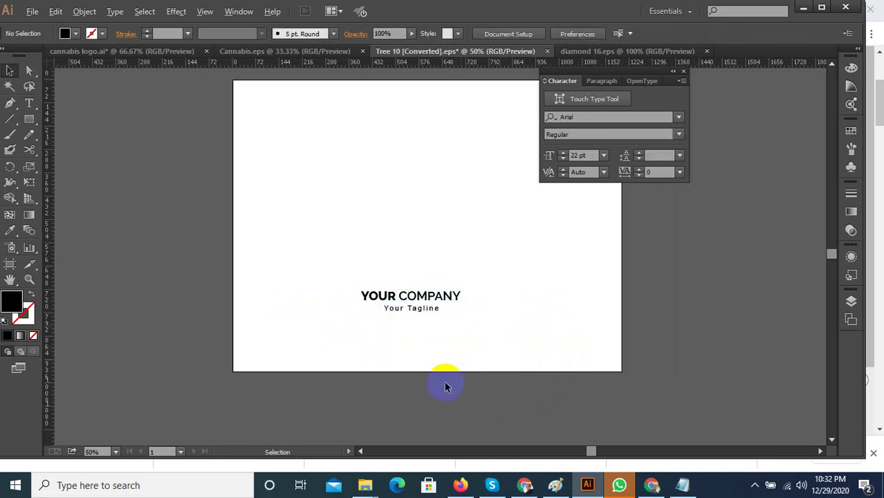
scroll(422, 304, "up", 3)
left_click(428, 322)
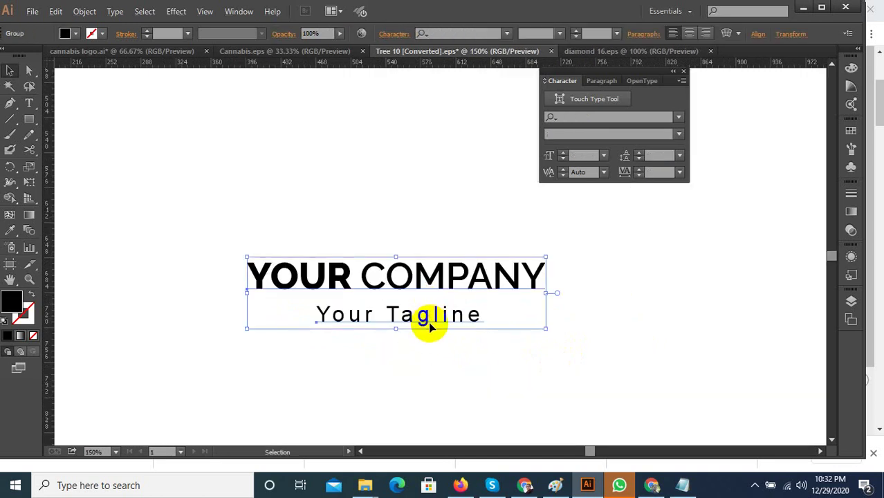
scroll(407, 298, "up", 2)
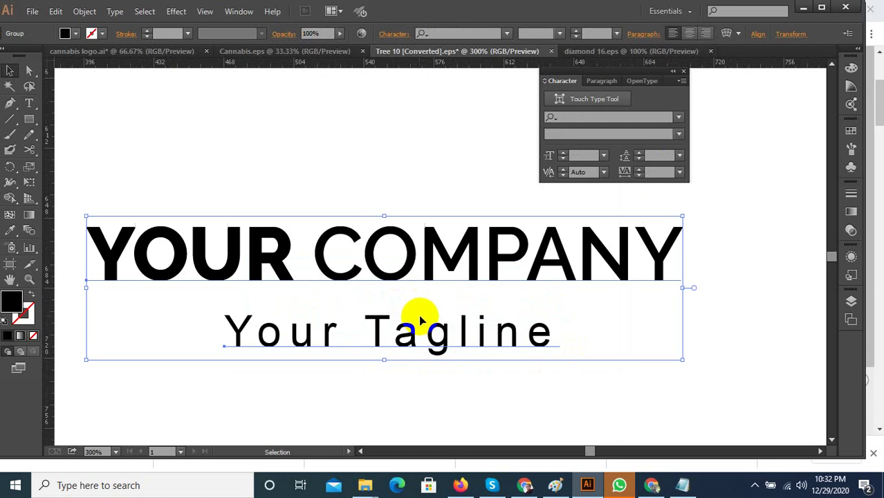
scroll(450, 311, "down", 8)
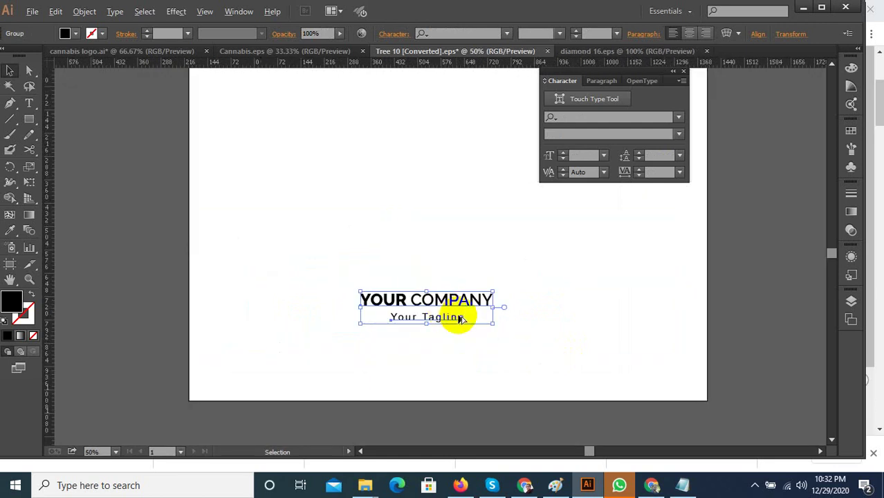
Move the YOUR COMPANY and tagline group slightly lower on the artboard and deselect it.
scroll(477, 310, "up", 3)
left_click_drag(464, 311, 518, 305)
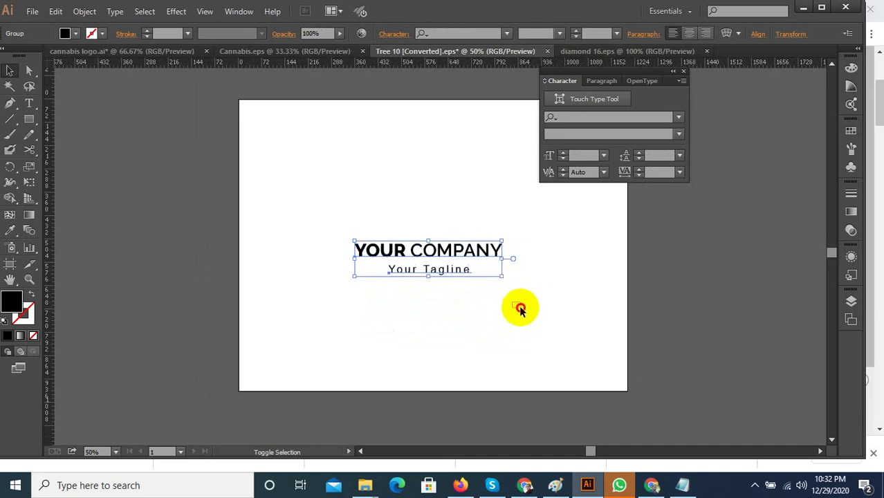
left_click_drag(445, 260, 445, 278)
left_click(469, 333)
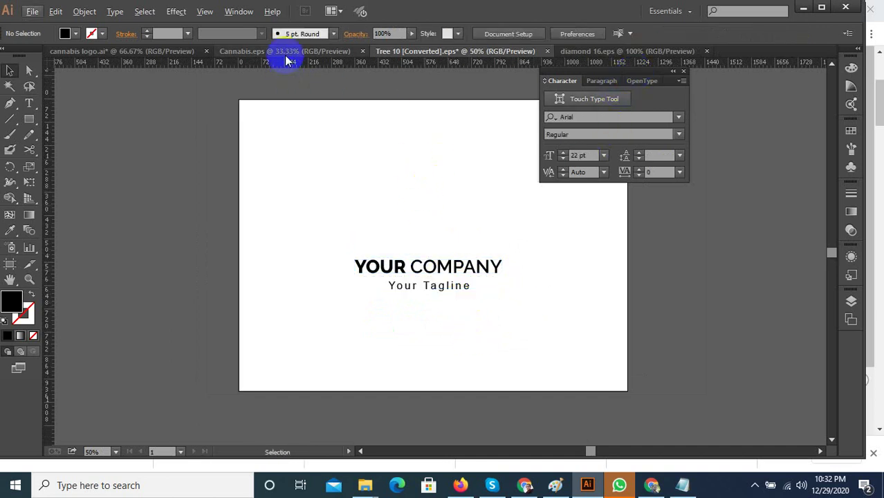
Copy the green cannabis leaf emblem with its arcs from Cannabis.eps, without the white background, into the Tree 10 document.
left_click(303, 52)
scroll(388, 267, "down", 2)
left_click_drag(523, 250, 298, 151)
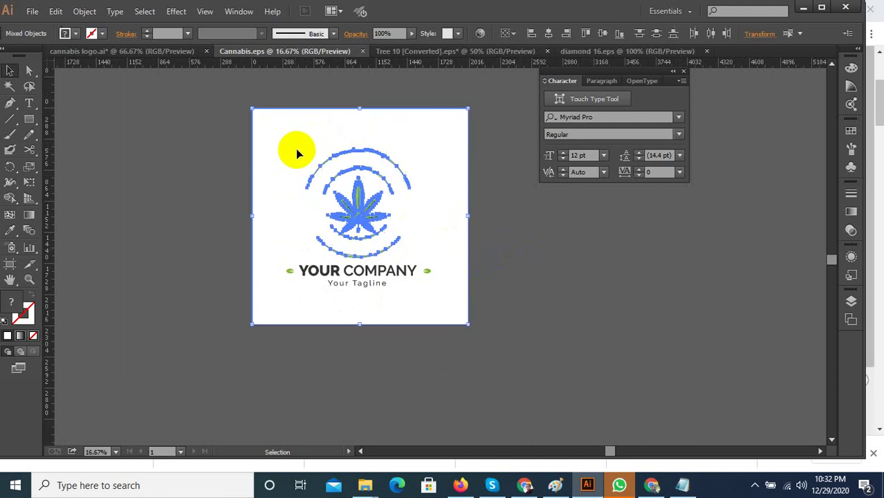
left_click(412, 120, "shift")
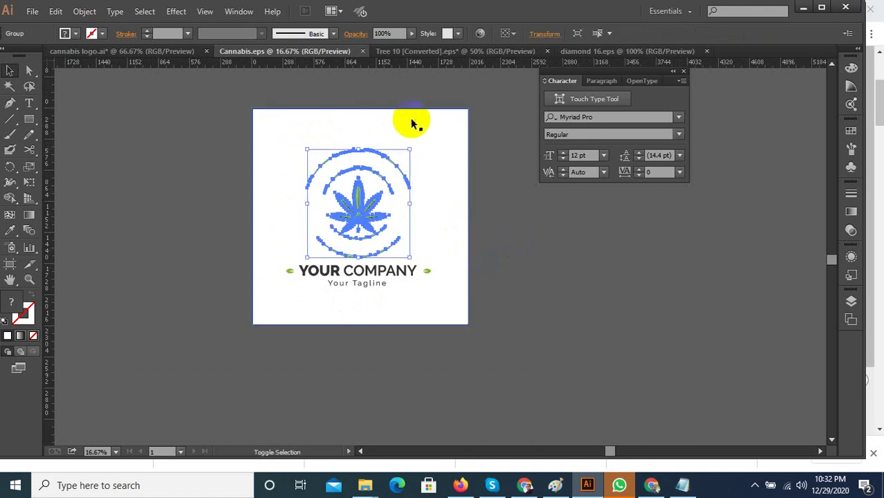
left_click(443, 51)
key("ctrl+v")
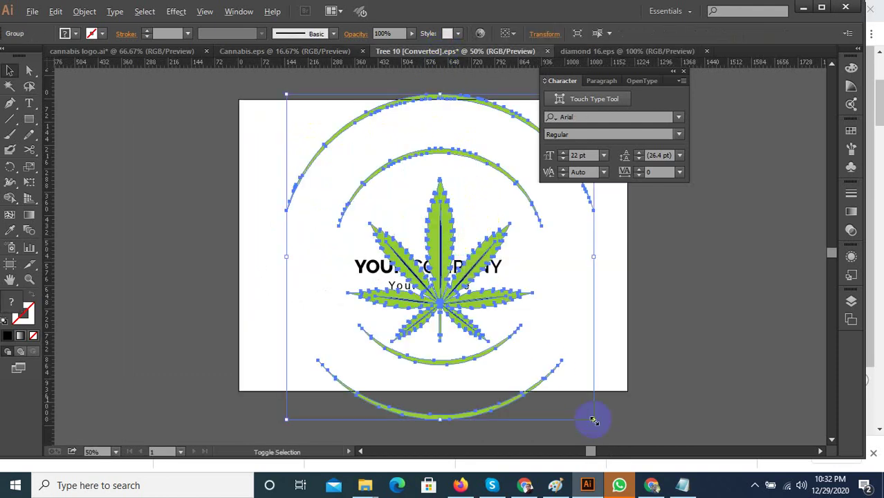
Scale the pasted leaf emblem down to suit the company text and place the text directly beneath it.
left_click_drag(594, 419, 497, 366)
left_click_drag(436, 289, 413, 245)
mouse_move(366, 229)
left_mouse_down()
mouse_move(397, 318)
mouse_move(380, 327)
mouse_move(367, 231)
left_mouse_up()
left_click_drag(370, 314, 398, 320)
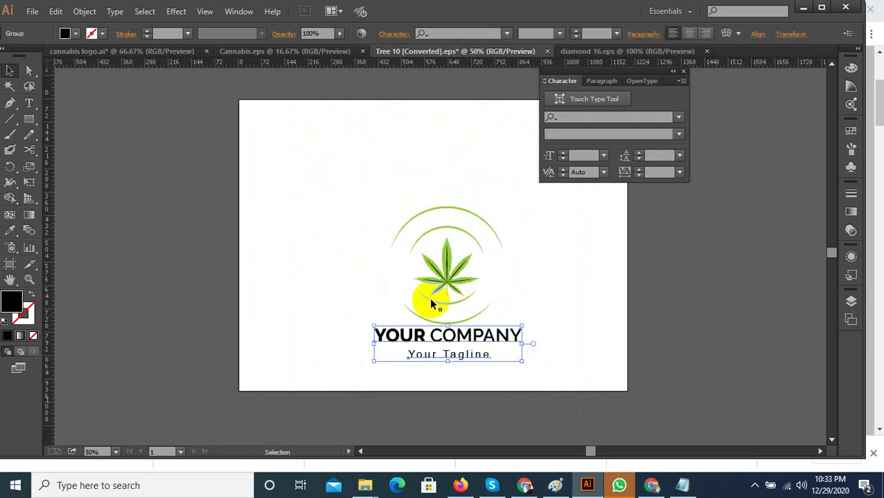
left_click_drag(439, 272, 427, 238)
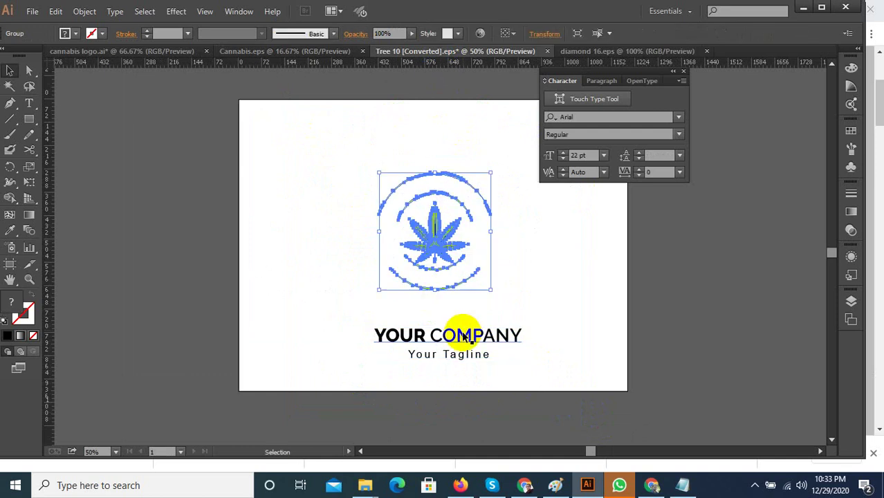
left_click_drag(460, 341, 509, 296)
Align the emblem and company text on their horizontal centres and raise the emblem slightly above the name.
left_click_drag(485, 364, 365, 165)
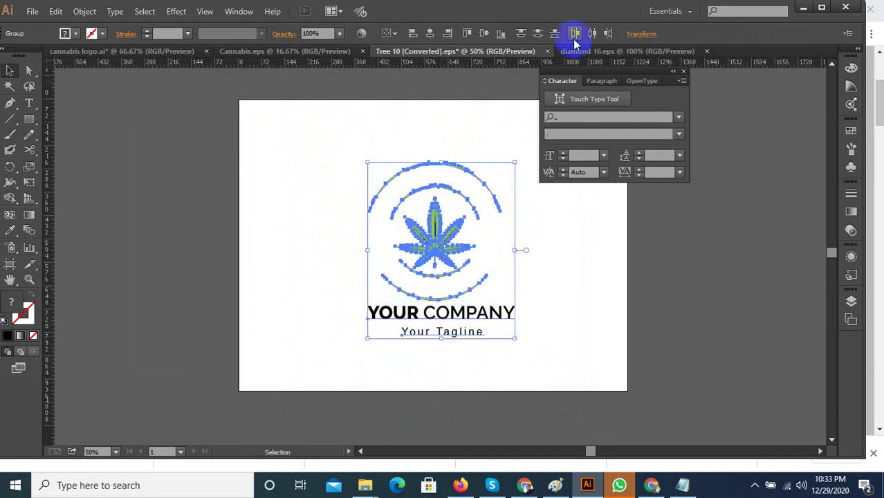
left_click(432, 35)
left_click(585, 257)
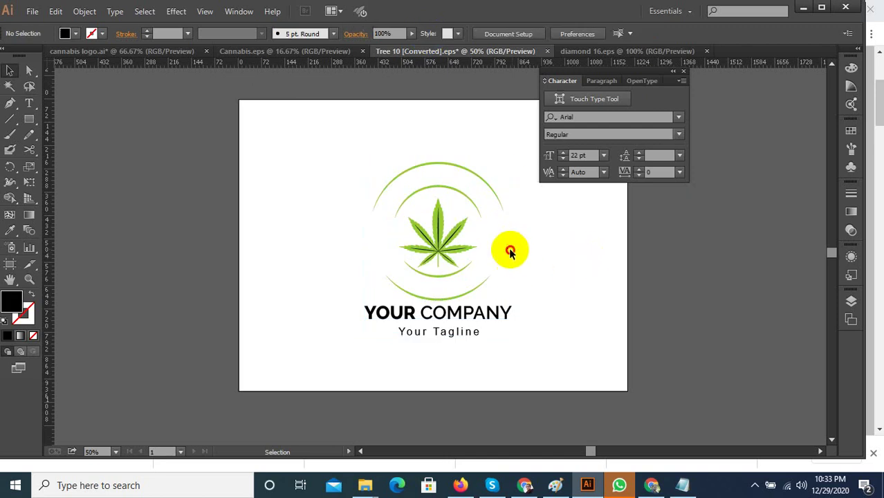
left_click(467, 261)
scroll(467, 258, "up", 2)
left_click_drag(459, 246, 460, 234)
left_click(568, 261)
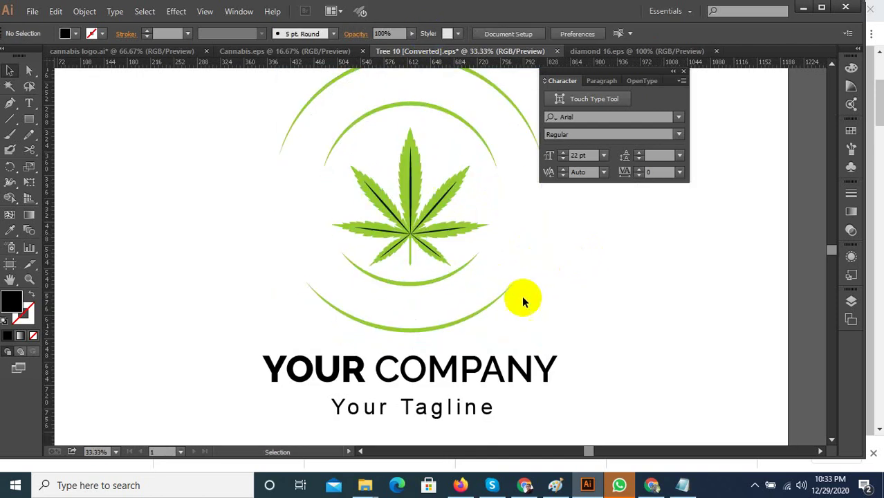
Nudge the leaf emblem a little farther up from the YOUR COMPANY heading and check the overall logo layout.
scroll(488, 297, "down", 5)
left_click(484, 287)
left_click(537, 282)
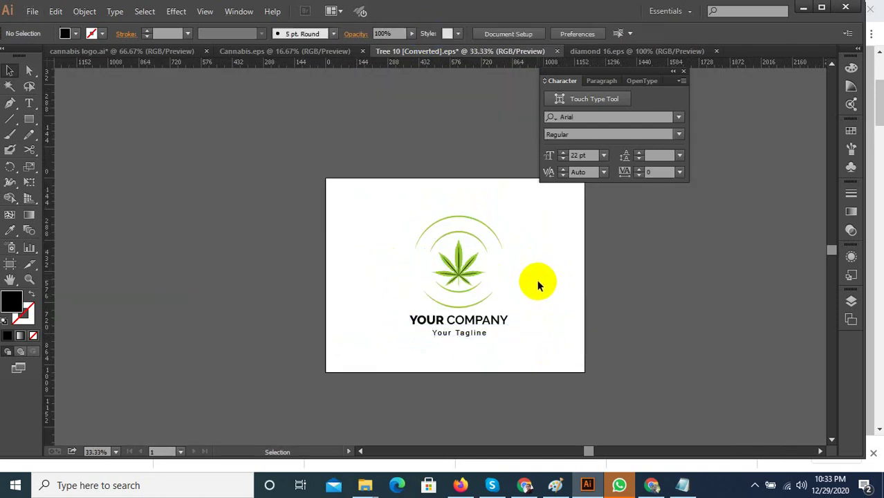
left_click_drag(524, 284, 442, 260)
scroll(454, 260, "up", 2)
left_click(560, 278)
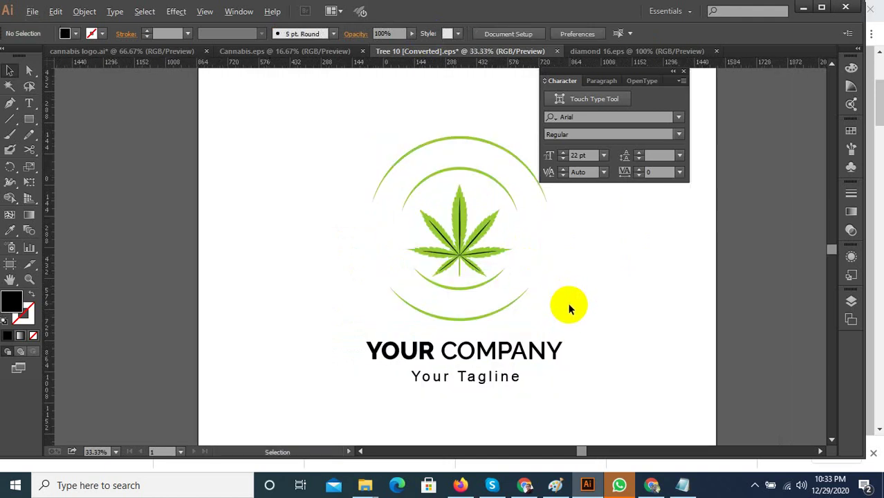
scroll(569, 304, "down", 2)
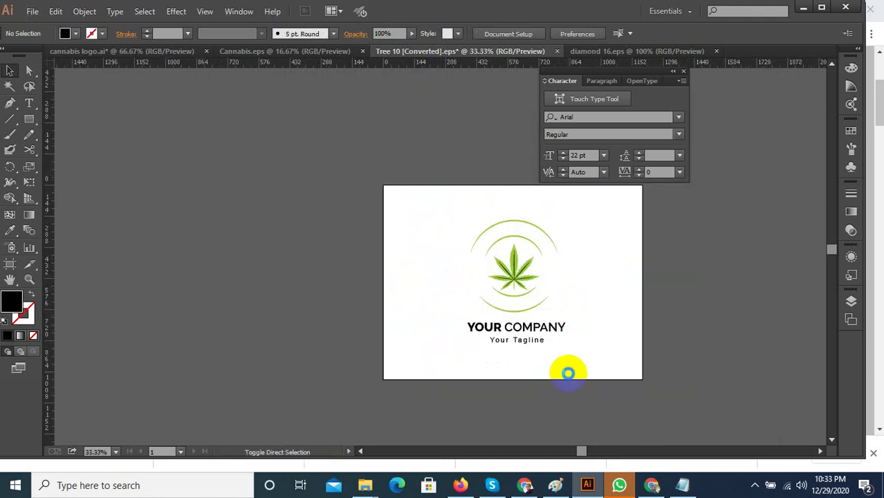
key("ctrl+shift+s")
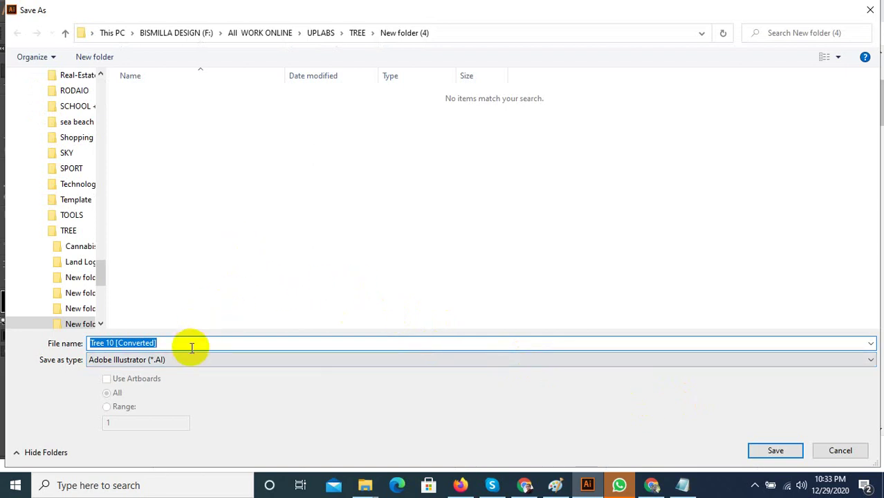
type("<!-- Generator: Adobe Illustrator 18.0.0, SVG Export Plug-In  -->")
left_click(840, 451)
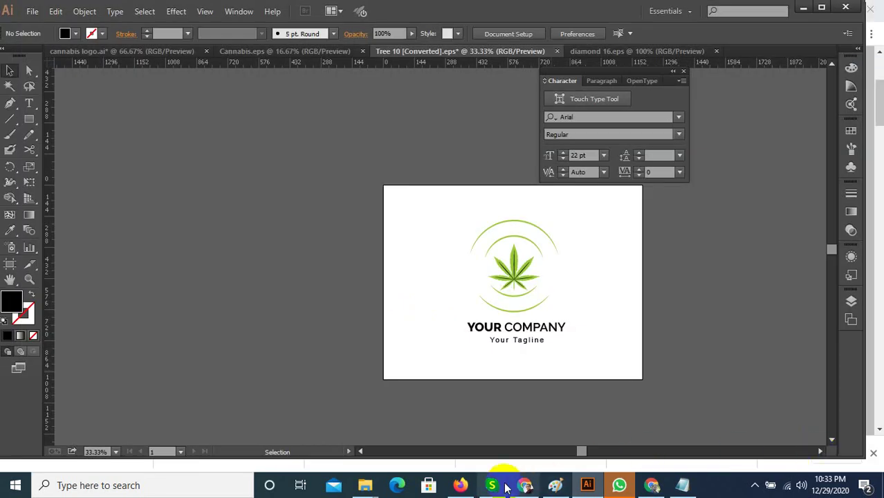
Dismiss the pending Install Font prompt for the Raleway Thin font and return to the logo document.
mouse_move(365, 486)
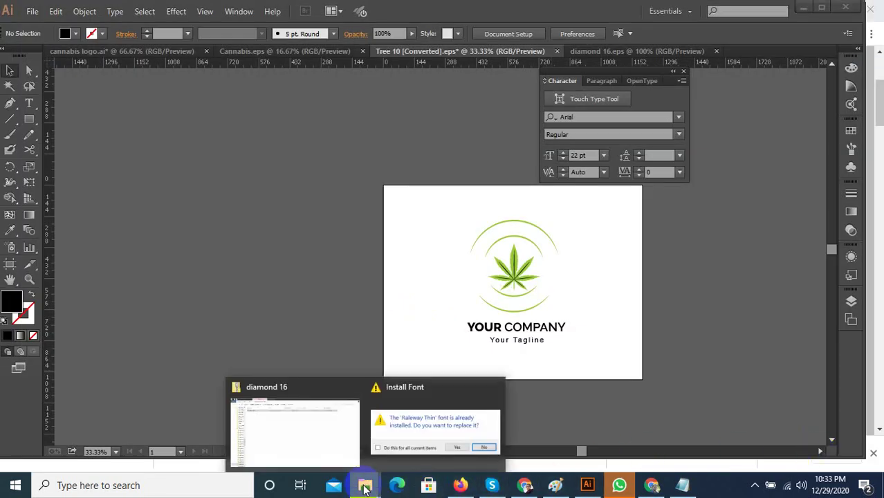
left_click(491, 446)
left_click(473, 255)
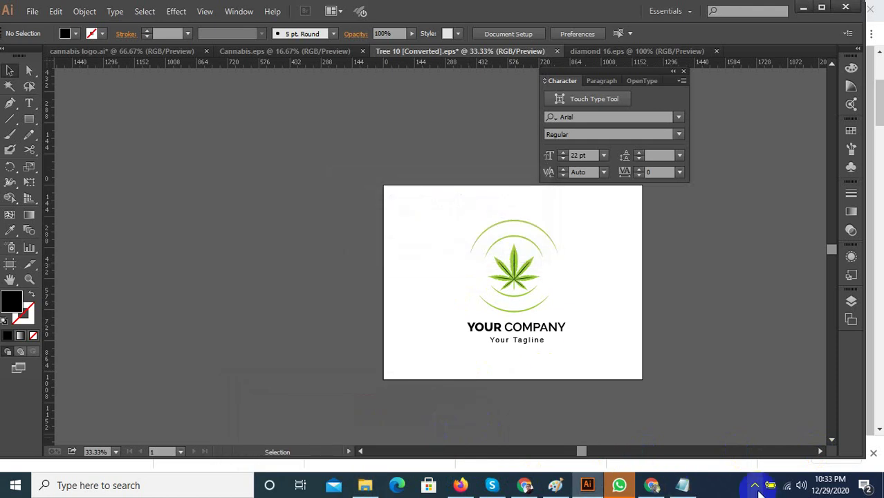
left_click(755, 485)
left_click(486, 322)
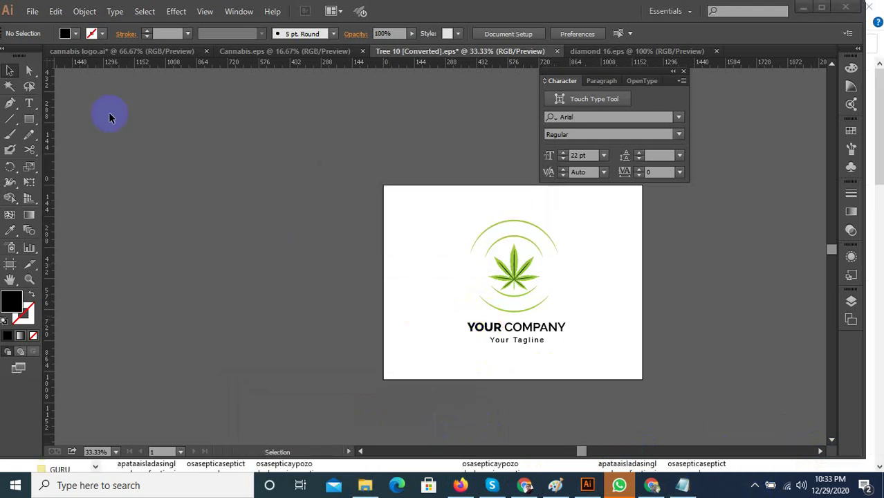
Start saving the document under the name "Cannabis logo" in Illustrator EPS format.
left_click(32, 12)
left_click(73, 131)
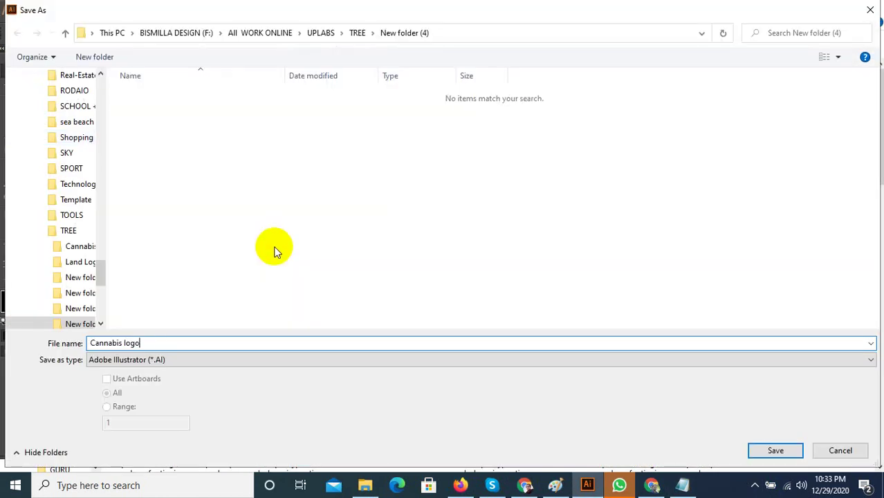
left_click(251, 365)
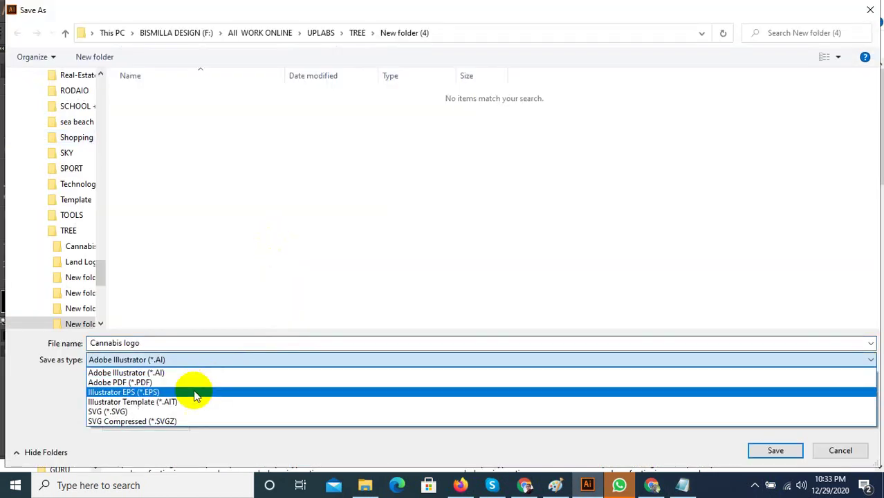
left_click(183, 393)
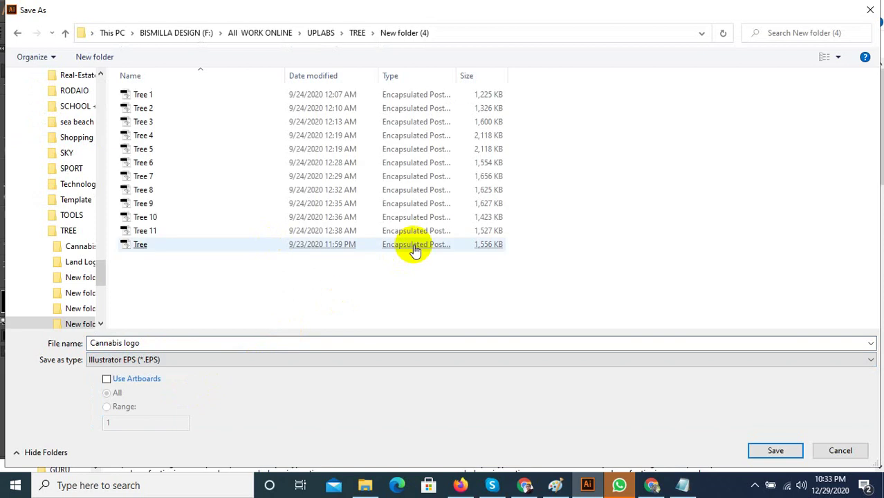
Browse to the TREE folder inside UPLABS and rename its Cannabis folder to "Cannabis logo".
left_click(326, 34)
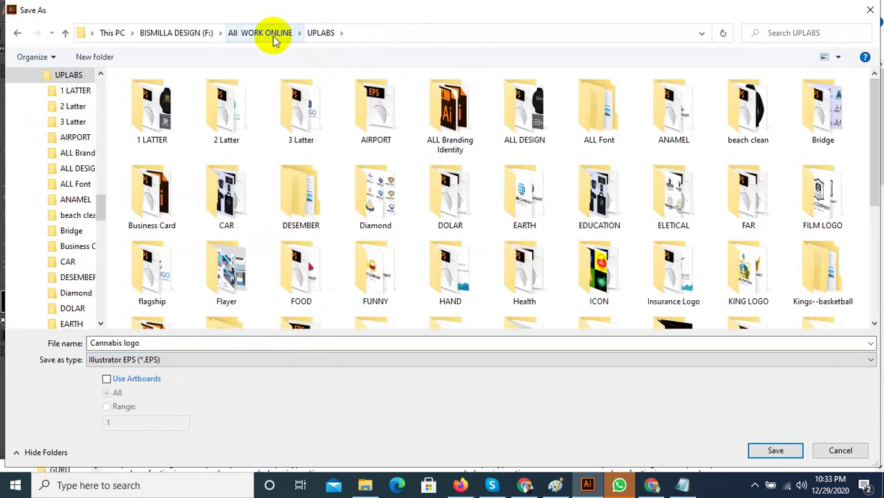
scroll(389, 221, "down", 3)
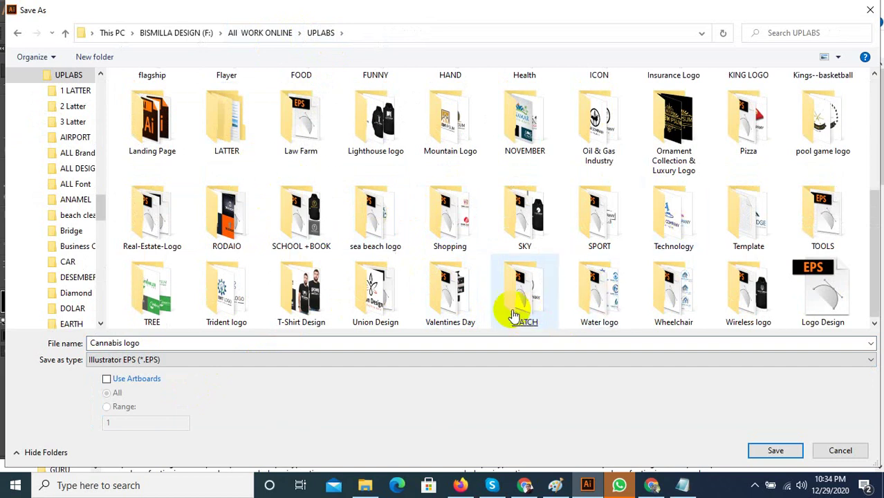
double_click(149, 312)
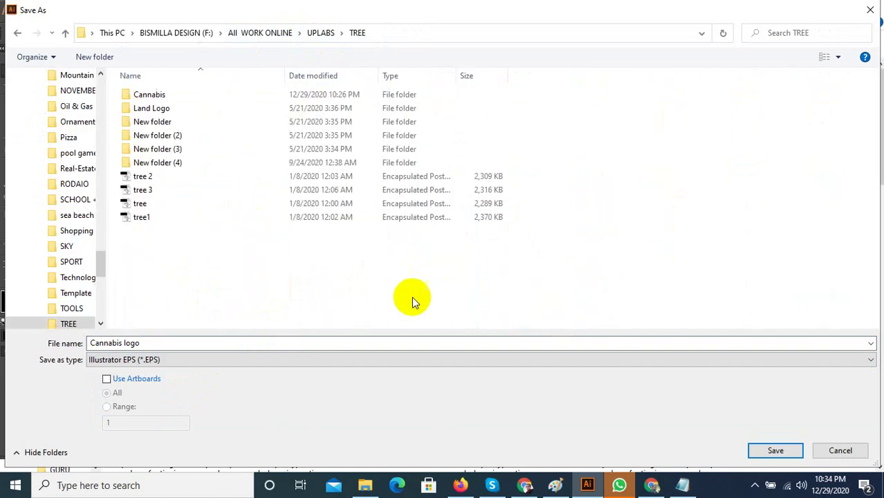
right_click(157, 95)
left_click(223, 352)
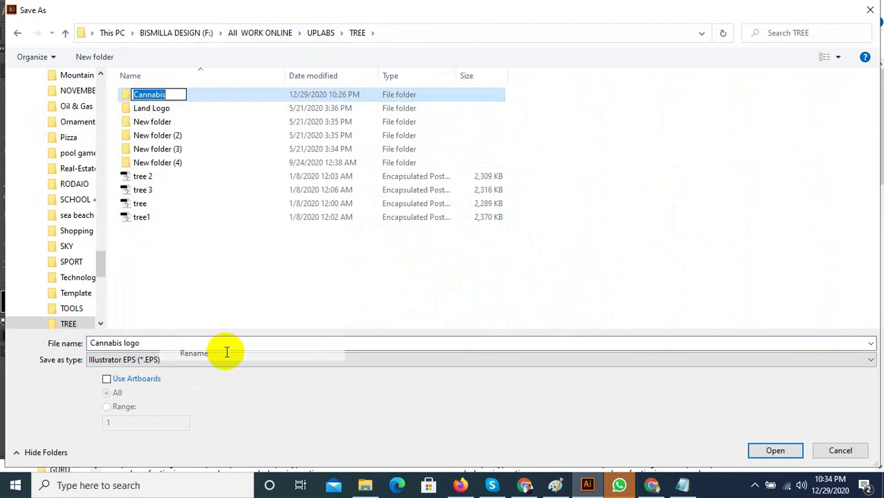
type("Cannabis logo")
key("Return")
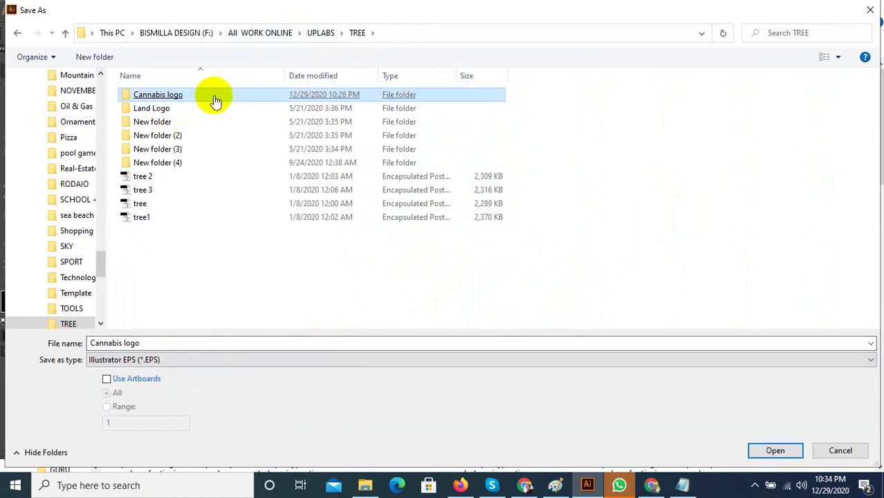
Save the EPS file into the Cannabis logo folder with the Illustrator CC EPS version and fonts embedded.
double_click(215, 101)
left_click(765, 459)
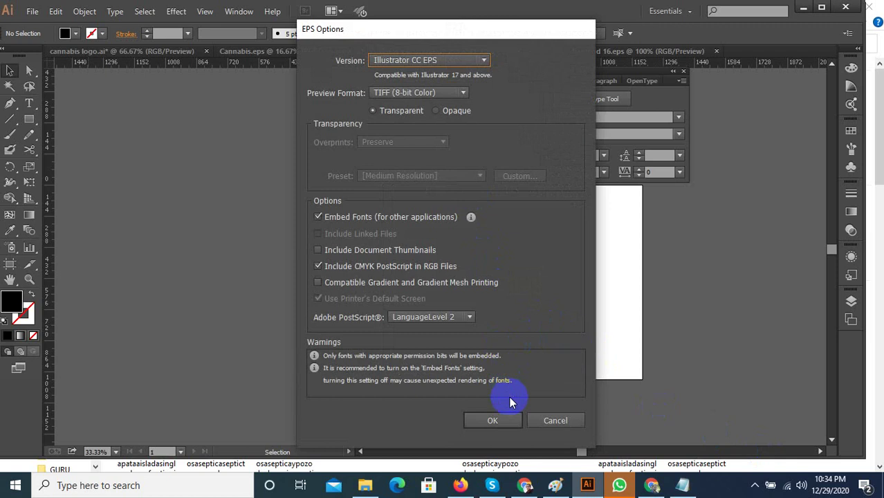
left_click(493, 420)
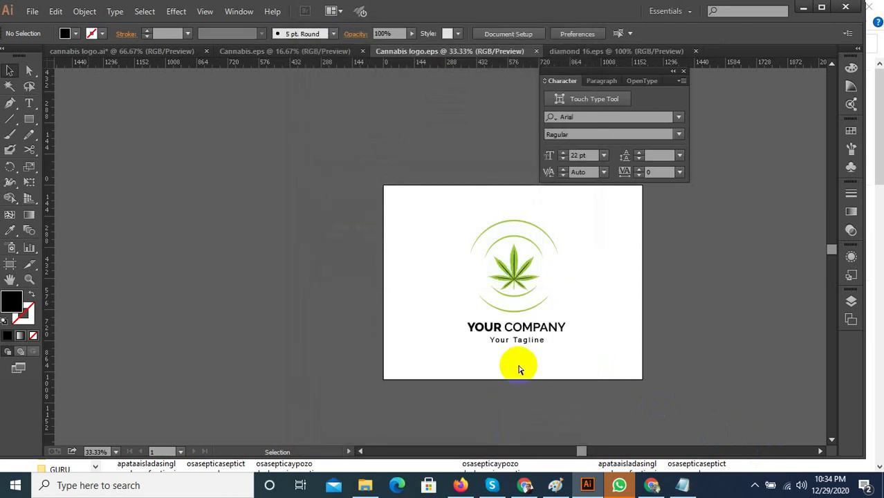
key("ctrl+alt+shift+s")
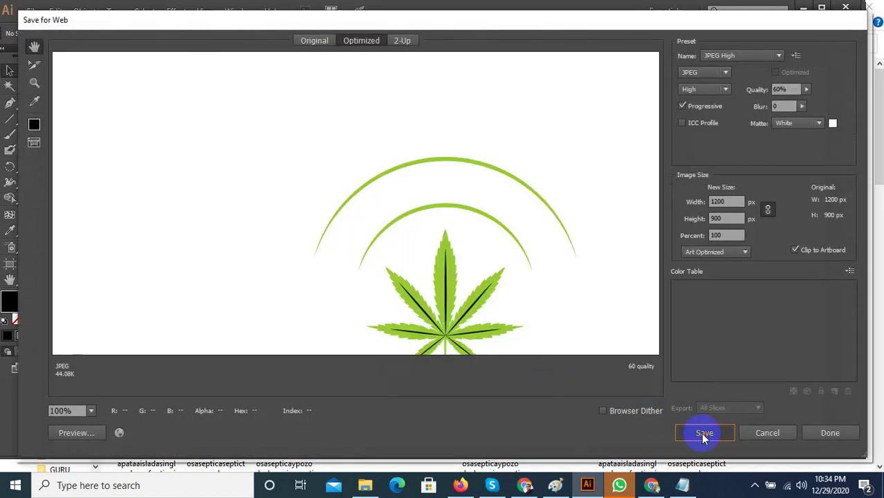
left_click(704, 433)
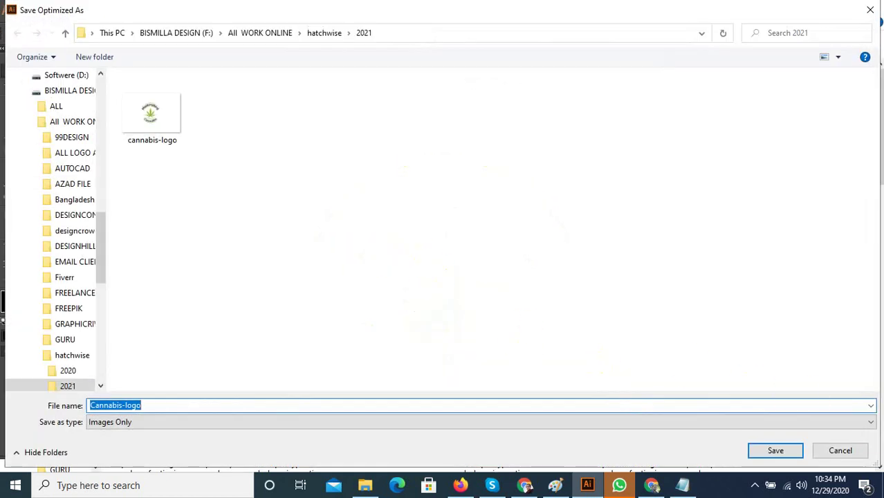
left_click(837, 451)
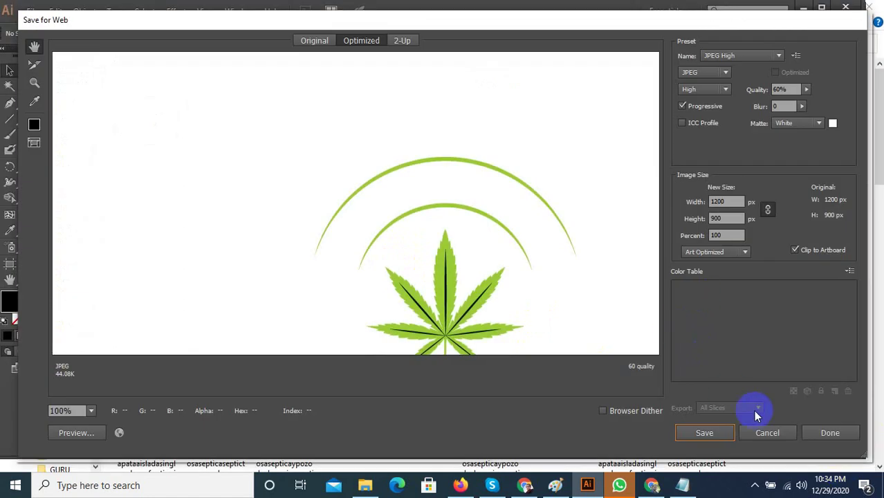
left_click(767, 430)
Close the diamond 16.eps document and bring up Cannabis.eps with nothing selected.
scroll(588, 349, "up", 1)
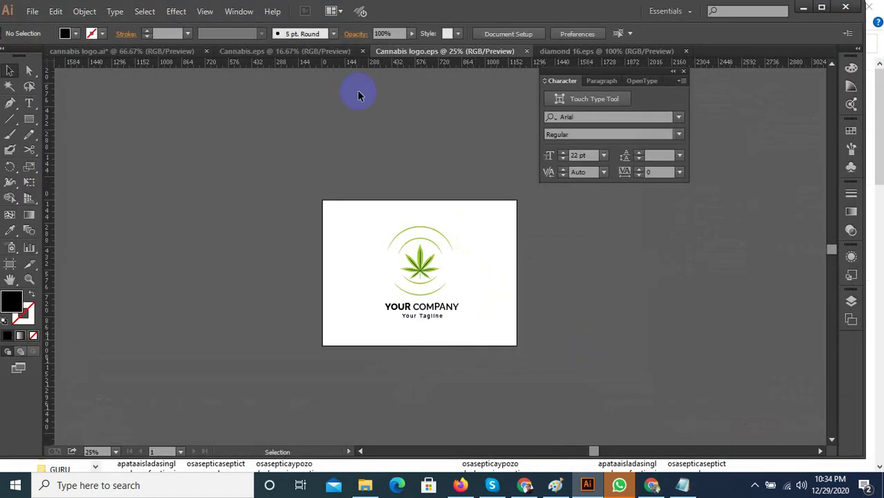
left_click(563, 54)
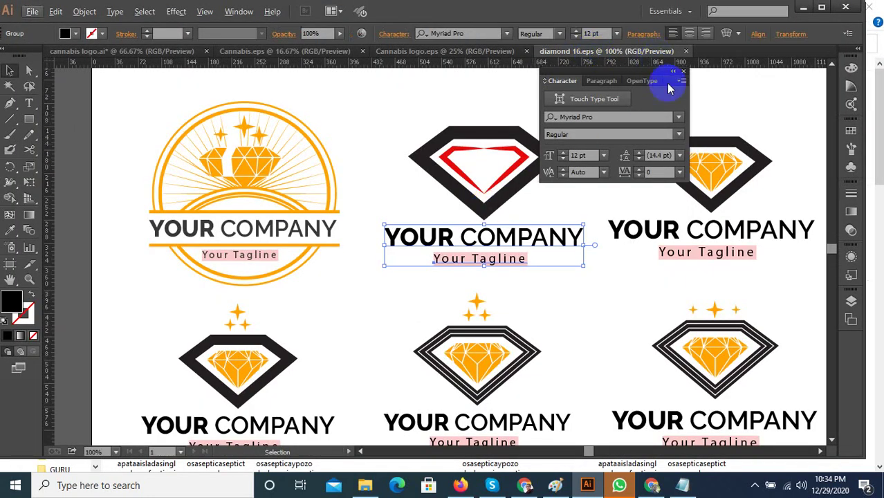
left_click(686, 51)
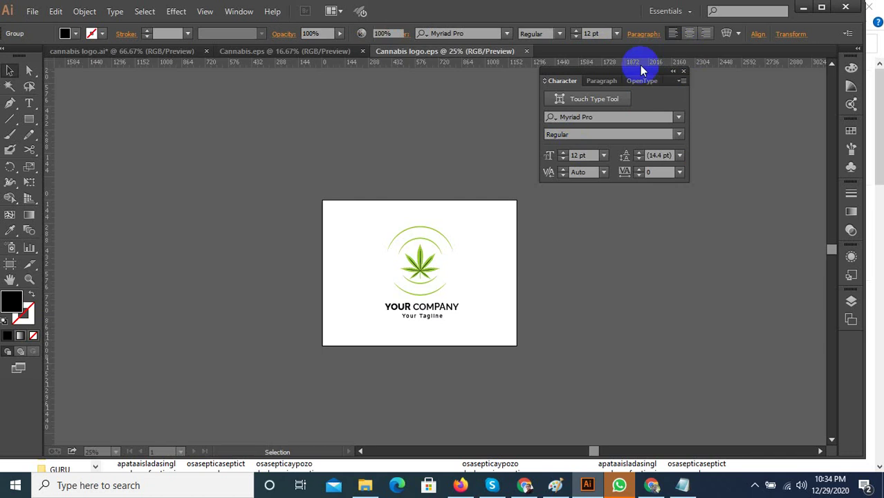
left_click(325, 59)
left_click(529, 225)
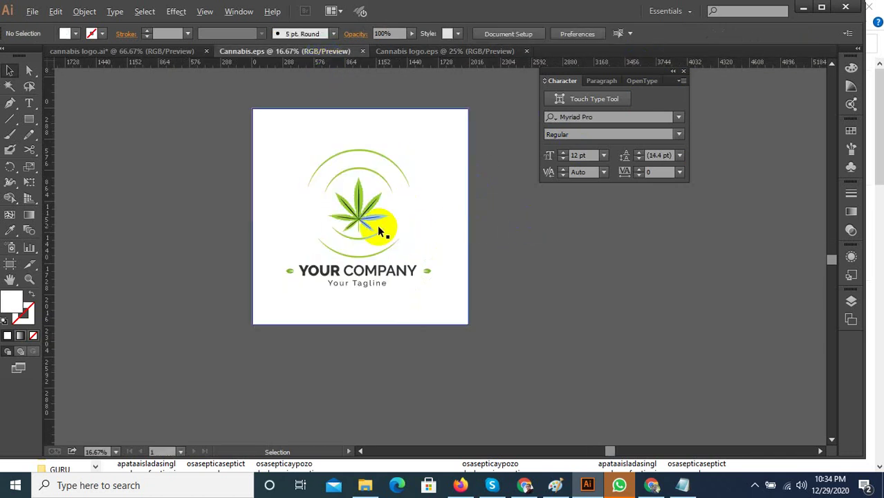
Switch to the cannabis logo.ai document and examine the white badge designs on the dark green board below the Mockingbird Cannabis logo.
left_click(165, 55)
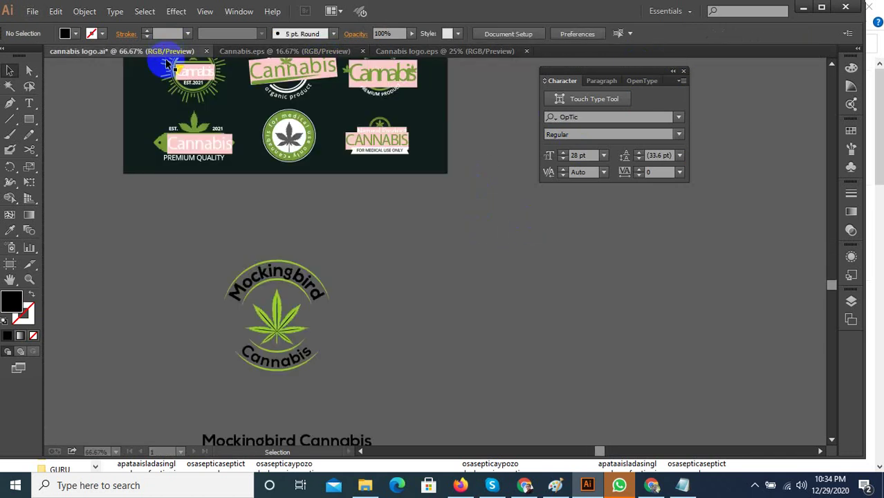
scroll(315, 262, "down", 1)
left_click_drag(369, 284, 411, 207)
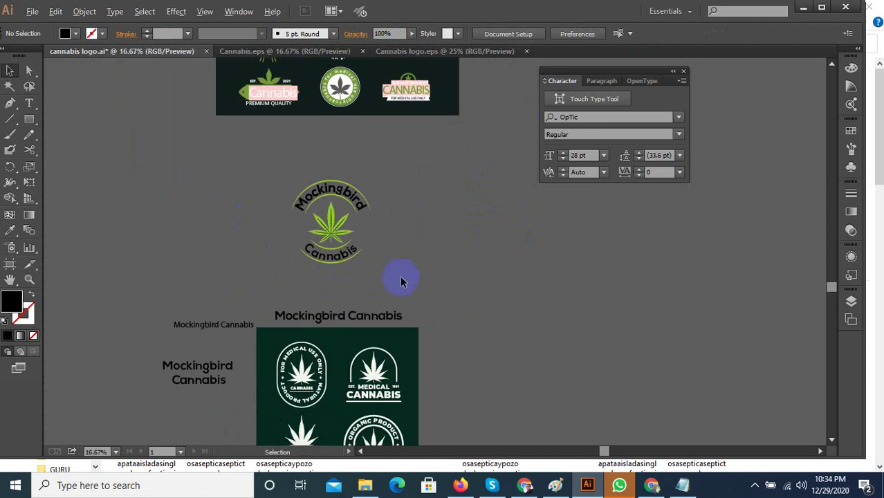
scroll(408, 284, "down", 4)
scroll(404, 261, "up", 5)
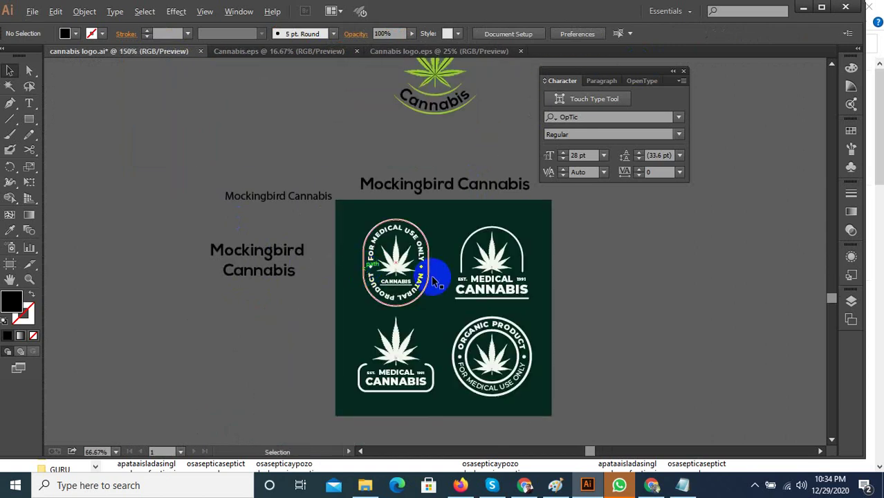
scroll(415, 278, "up", 2)
scroll(319, 292, "down", 2)
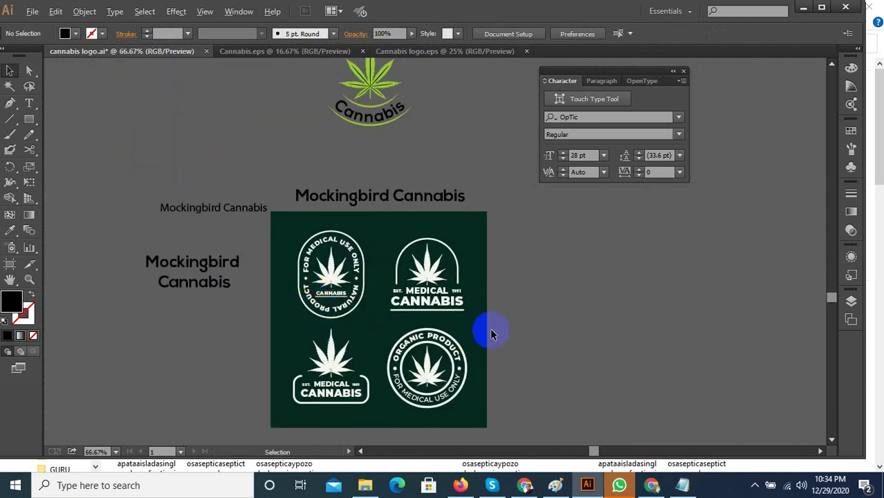
scroll(489, 329, "up", 1)
scroll(491, 332, "down", 1)
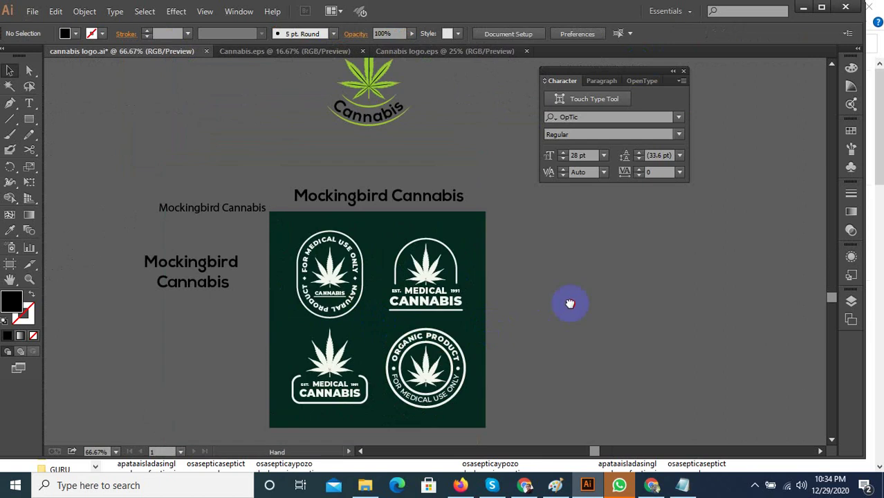
Move the arched Medical Cannabis badge off the dark green board to the empty area beside the green Mockingbird Cannabis logo.
left_click_drag(570, 302, 462, 317)
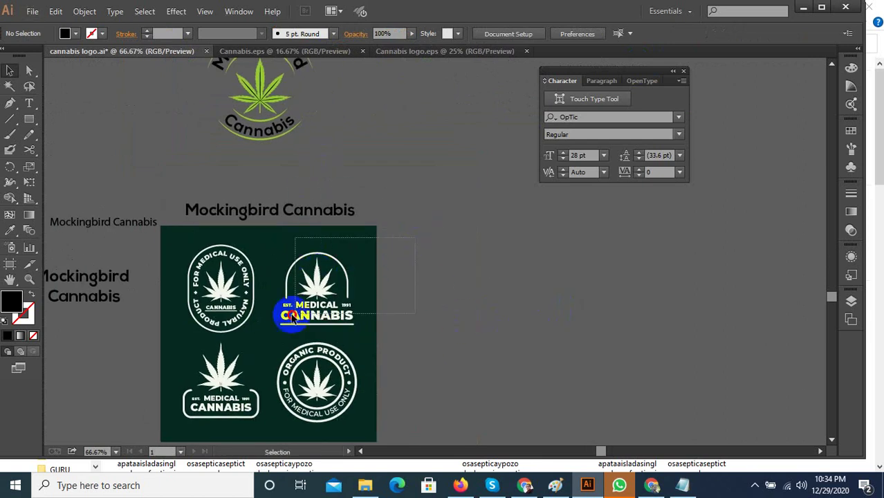
left_click(273, 326)
left_click_drag(351, 287, 463, 135)
left_click_drag(465, 172, 332, 294)
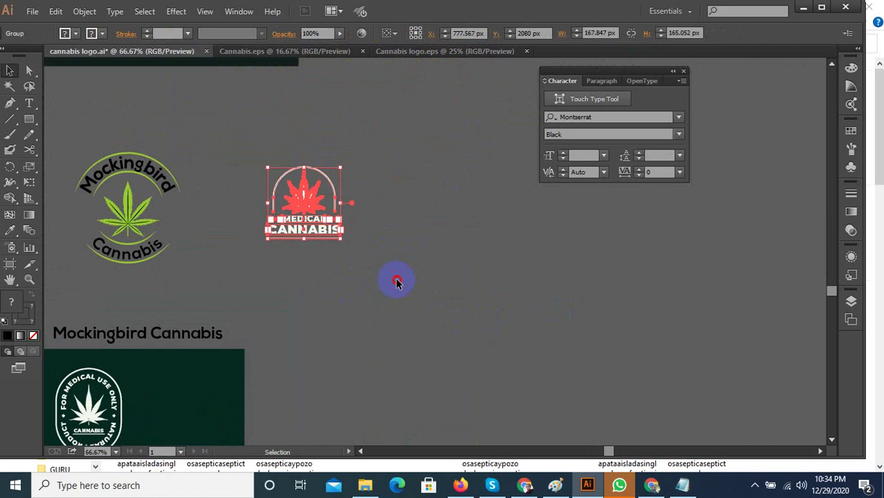
left_click(397, 280)
Copy the two-line Mockingbird Cannabis text in Nexa Bold found beneath the white artboards.
scroll(397, 298, "down", 2)
scroll(368, 216, "down", 1)
left_click_drag(415, 197, 363, 291)
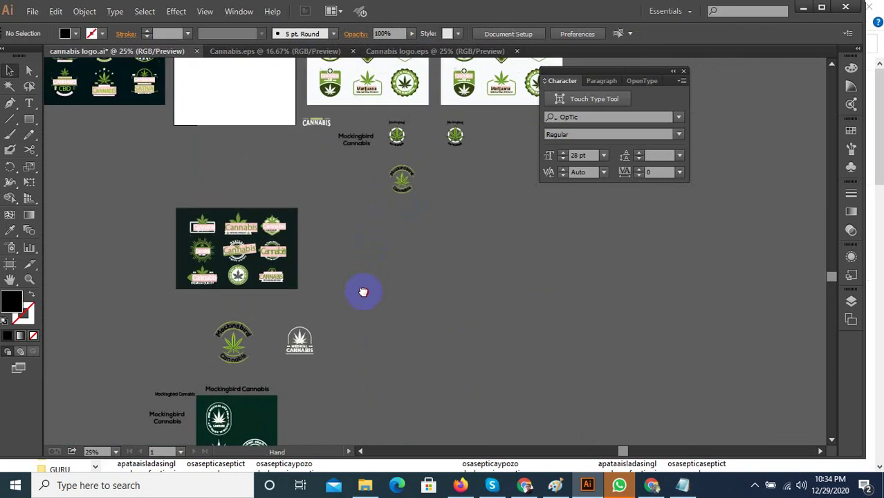
scroll(351, 140, "up", 2)
left_click_drag(380, 193, 368, 139)
left_click(363, 145)
scroll(363, 160, "down", 1)
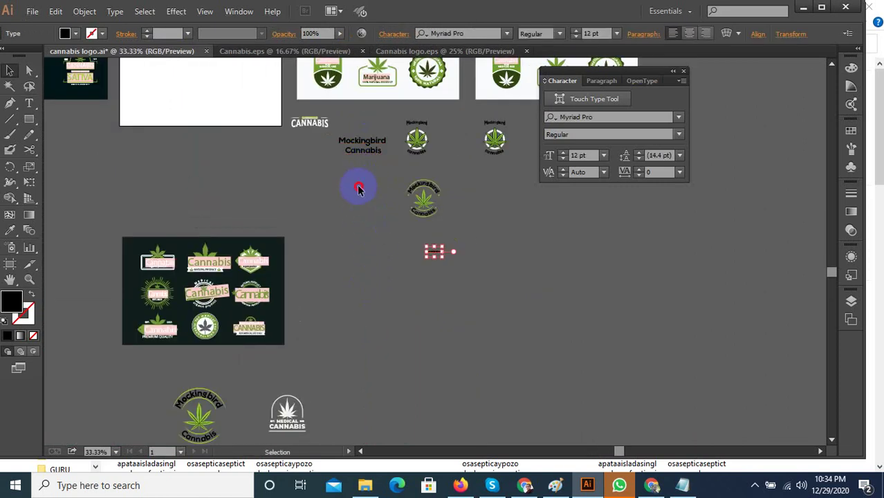
left_click(364, 158)
Paste the copied two-line text and place it to the right of the arched badge.
left_click_drag(378, 280, 432, 137)
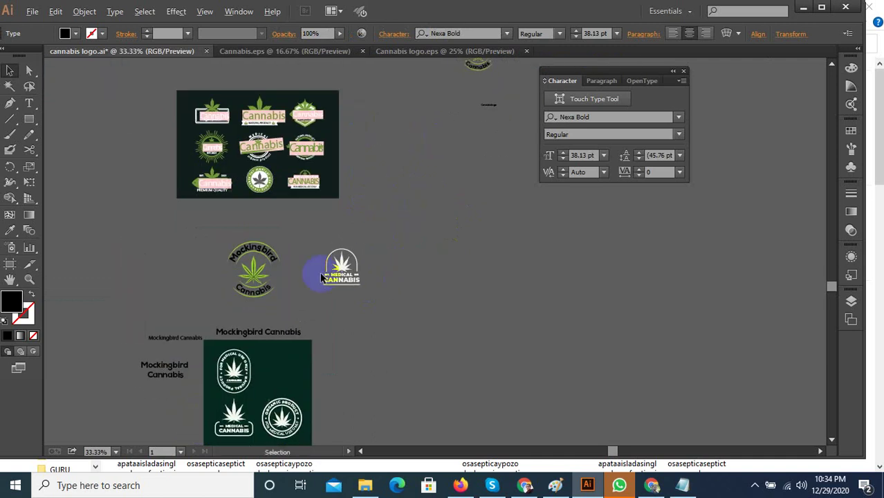
scroll(322, 275, "up", 3)
key("ctrl+v")
left_click_drag(479, 268, 584, 300)
left_click(535, 309)
Try to replace the word MEDICAL in the arched badge with the word Mockingbird from the pasted text.
scroll(528, 269, "up", 2)
double_click(528, 267)
double_click(528, 268)
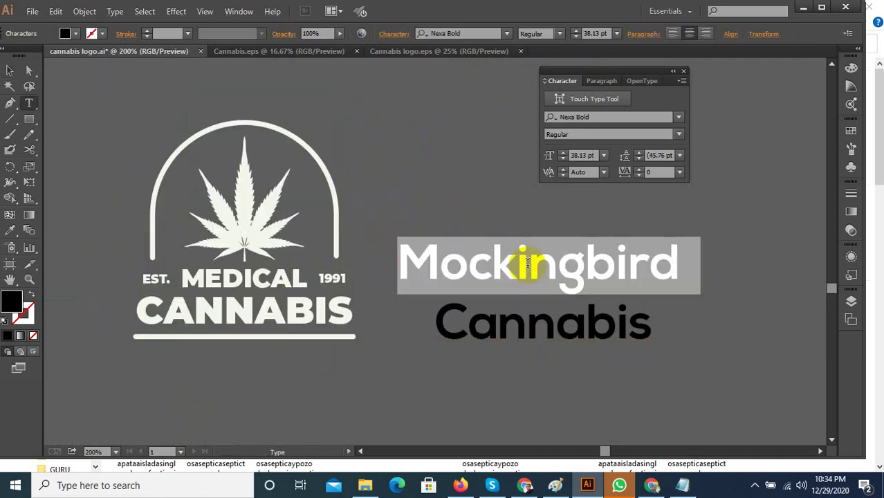
left_click(225, 283)
double_click(225, 282)
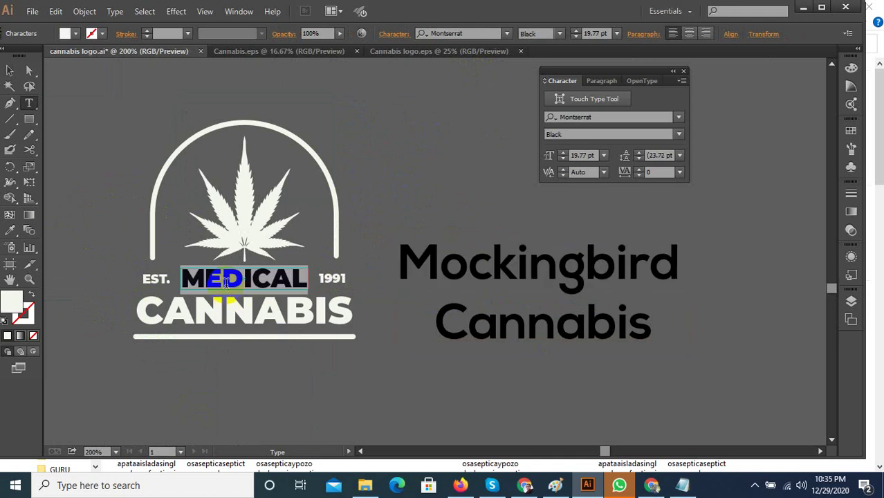
key("BackSpace")
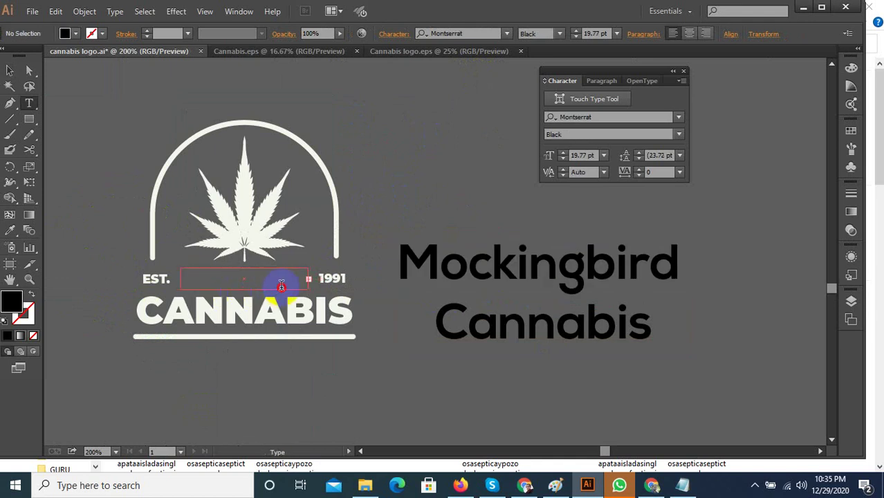
key("ctrl+z")
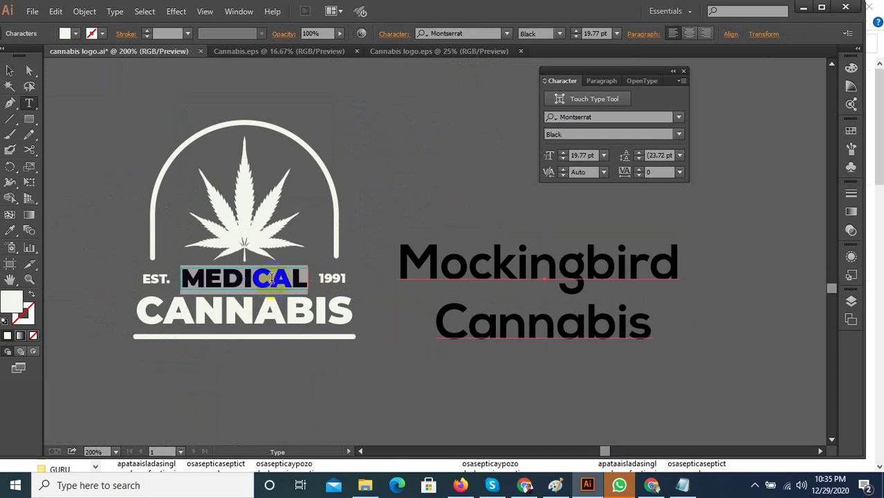
key("ctrl+x")
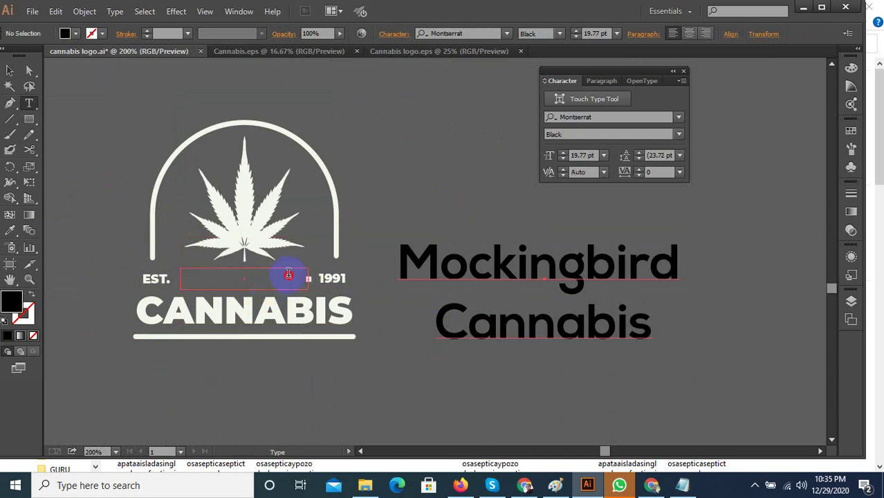
left_click(289, 274)
key("ctrl+z")
Try reducing the badge's word MEDICAL to 10 pt and pasting Mockingbird over it.
double_click(278, 289)
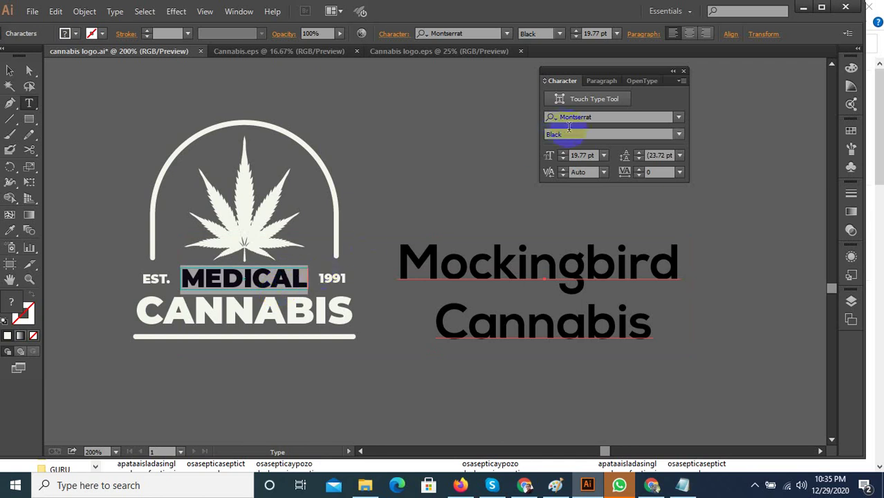
scroll(573, 154, "down", 8)
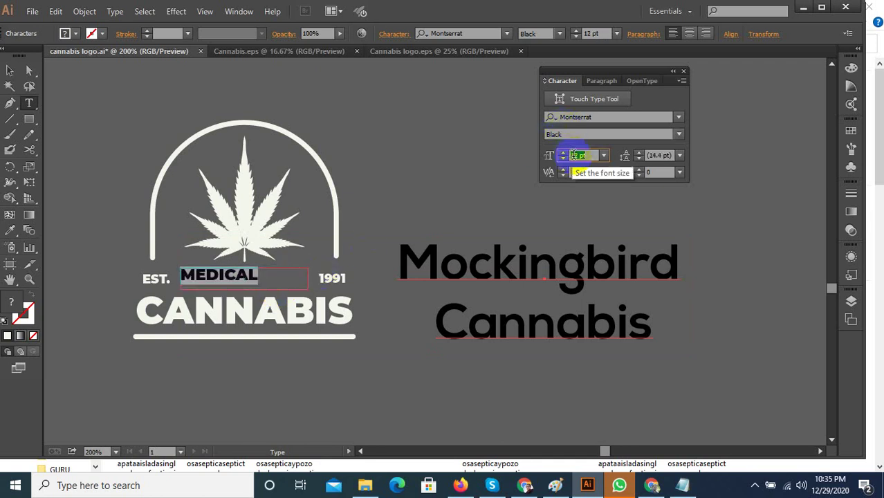
scroll(572, 154, "down", 1)
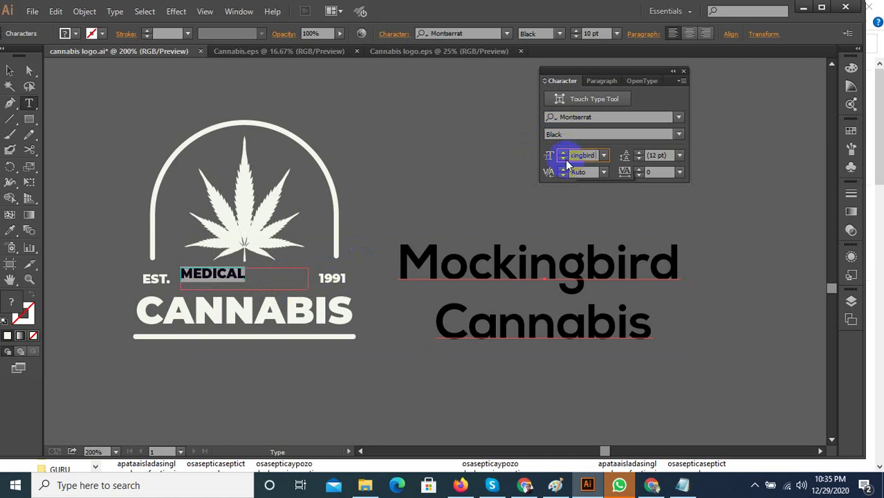
left_click(415, 214)
Try setting the badge's word MEDICAL to 12 pt before replacing it with Mockingbird, and undo the size change.
double_click(521, 269)
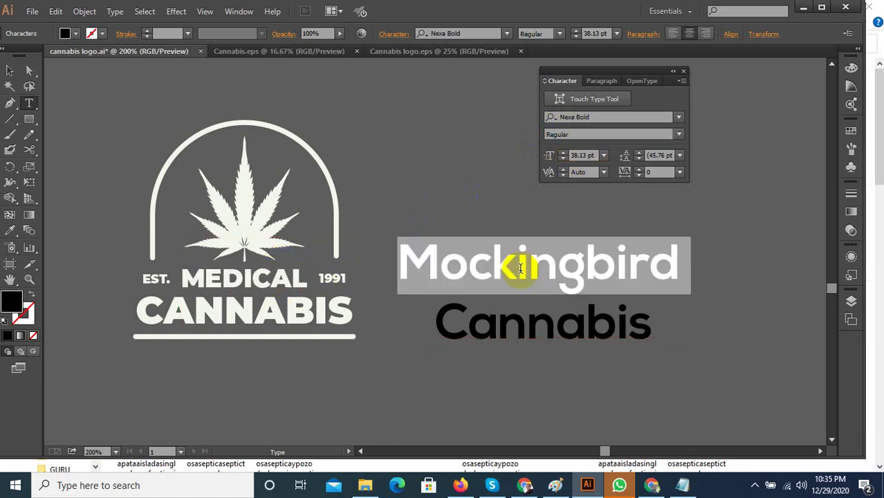
double_click(277, 285)
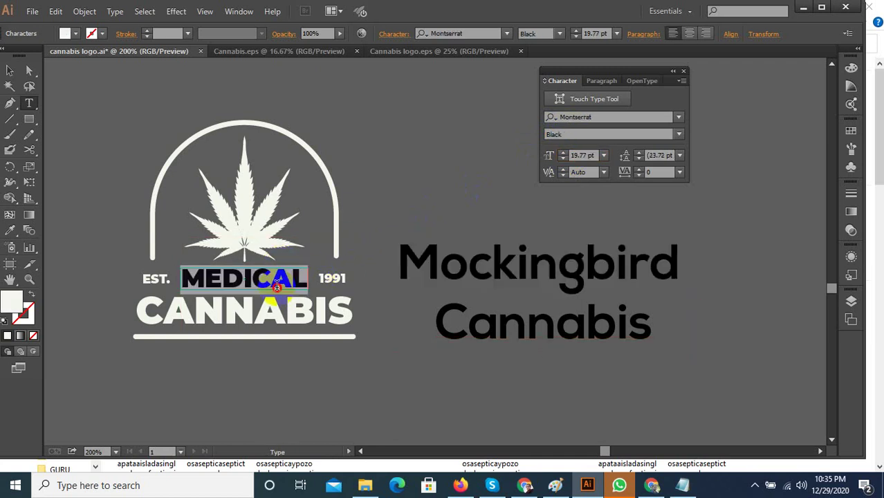
type("12")
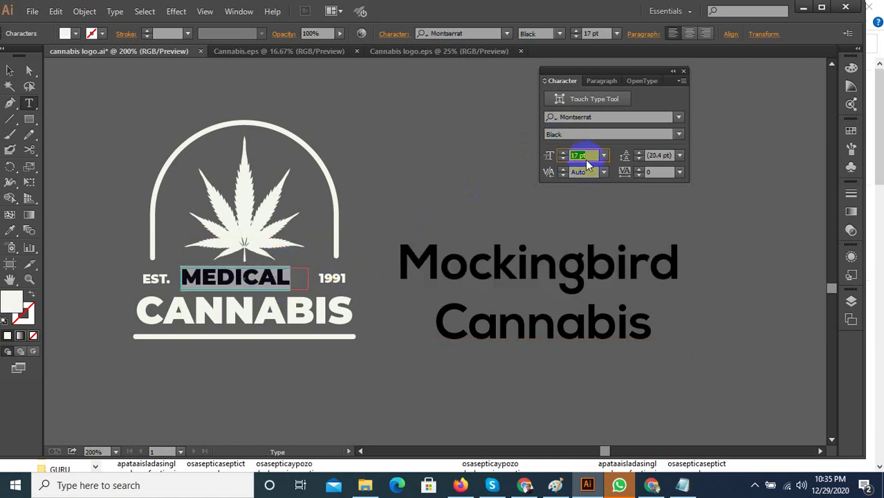
key("Return")
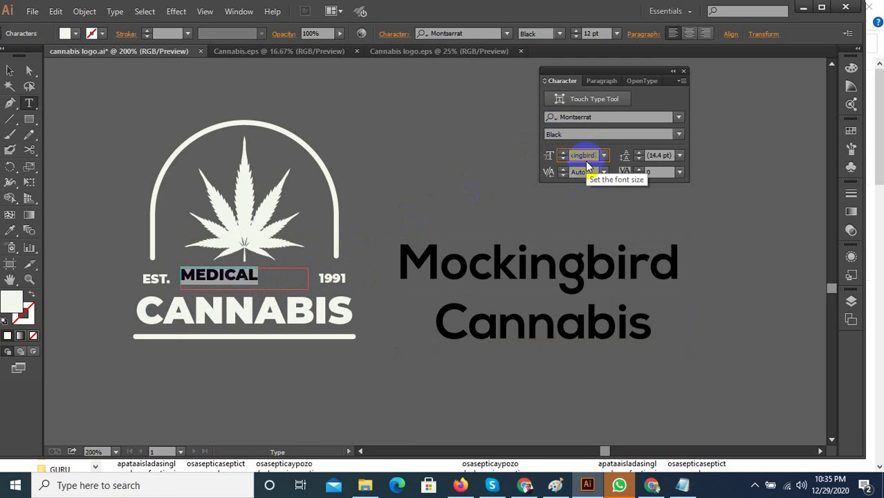
key("ctrl+z")
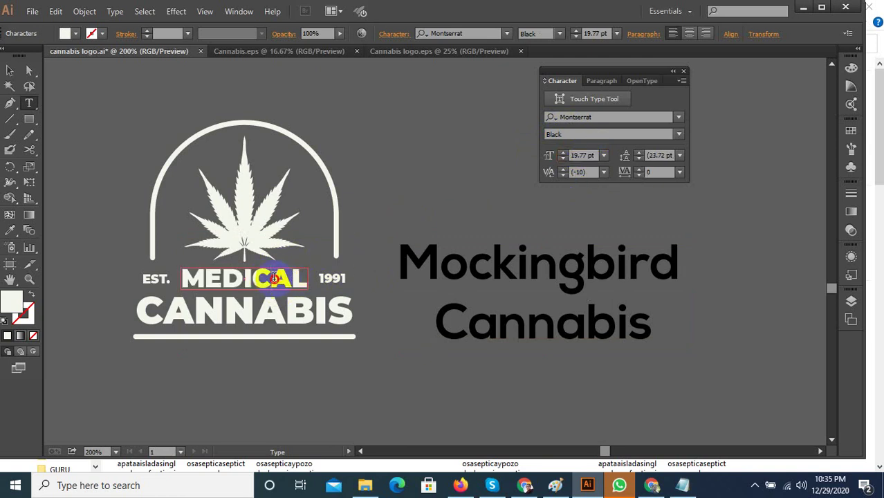
double_click(274, 277)
Ungroup the arched badge and its lettering, and move the word MEDICAL out below the badge's underline.
left_click(10, 70)
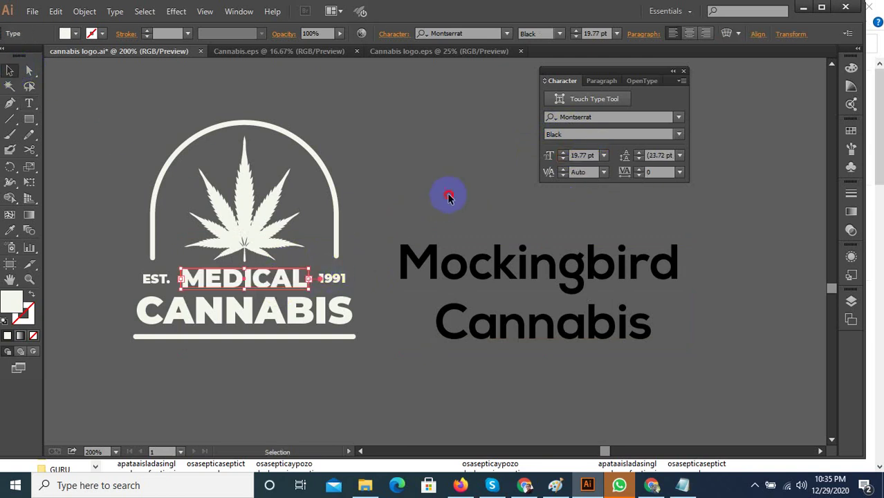
left_click(450, 195)
left_click(211, 299)
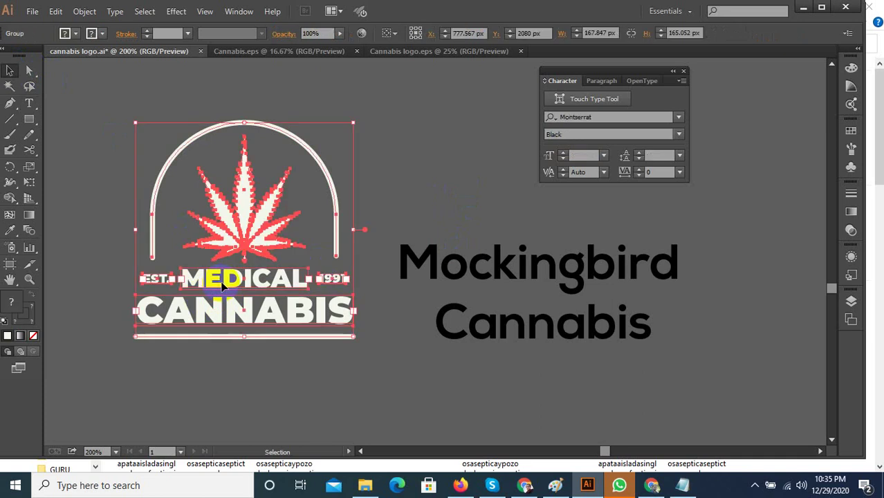
right_click(223, 284)
left_click(261, 358)
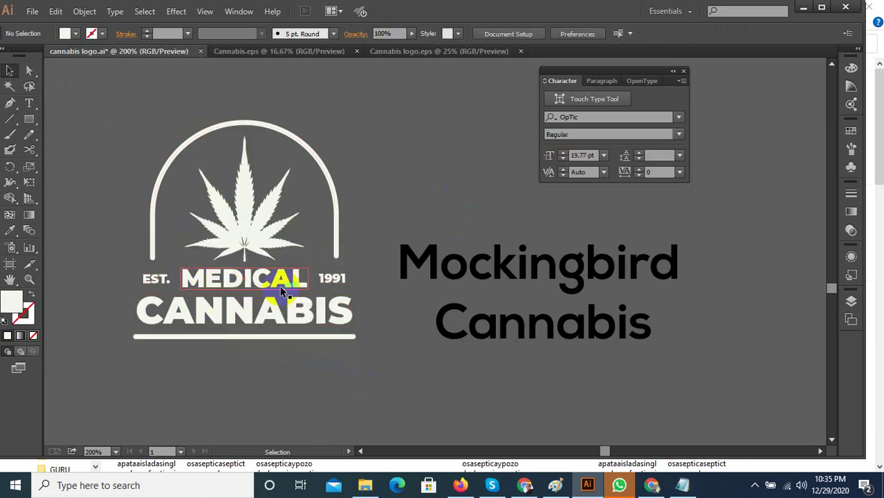
left_click(277, 284)
right_click(281, 296)
left_click(350, 364)
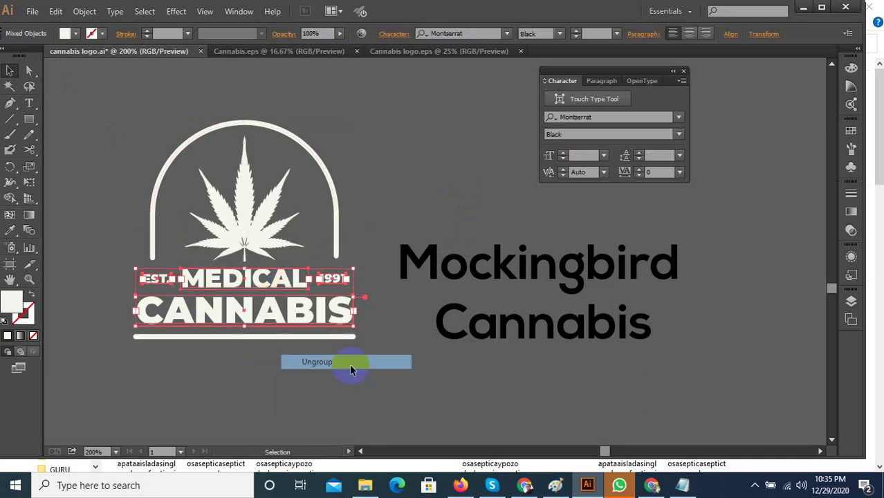
left_click(353, 374)
left_click_drag(269, 291, 261, 424)
Copy only the word Mockingbird from the two-line text and paste it over the gap between EST. and 1991.
left_click_drag(416, 262, 266, 270)
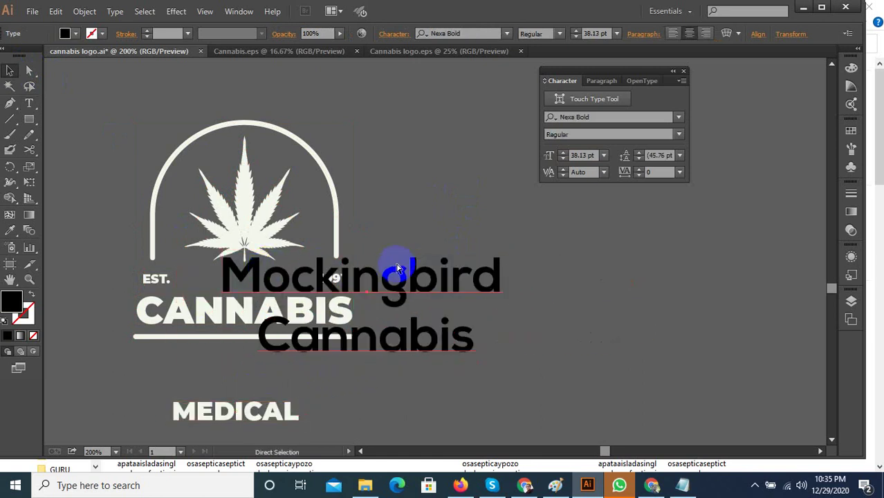
key("ctrl+z")
double_click(476, 265)
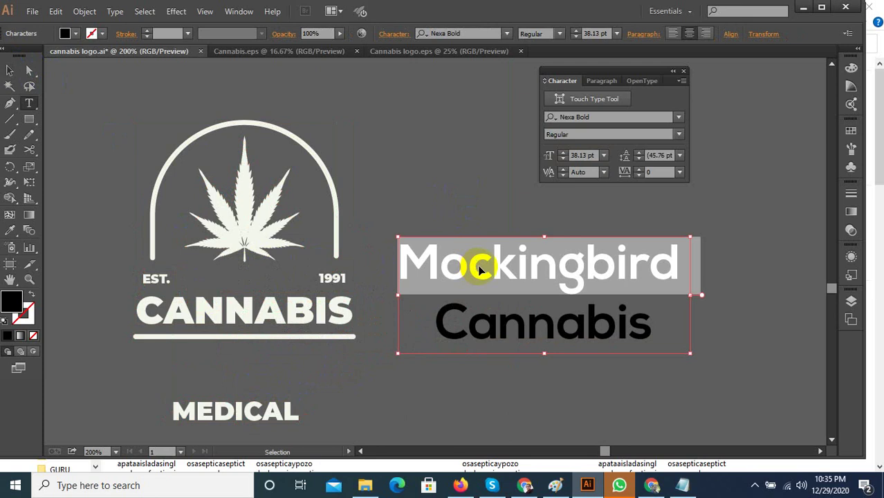
key("Escape")
left_click(9, 70)
left_click(122, 95)
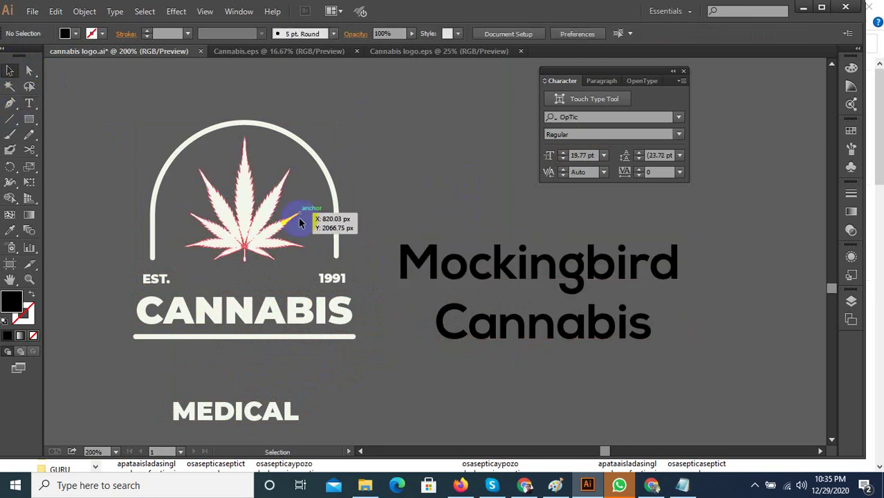
key("ctrl+v")
left_click_drag(409, 220, 283, 284)
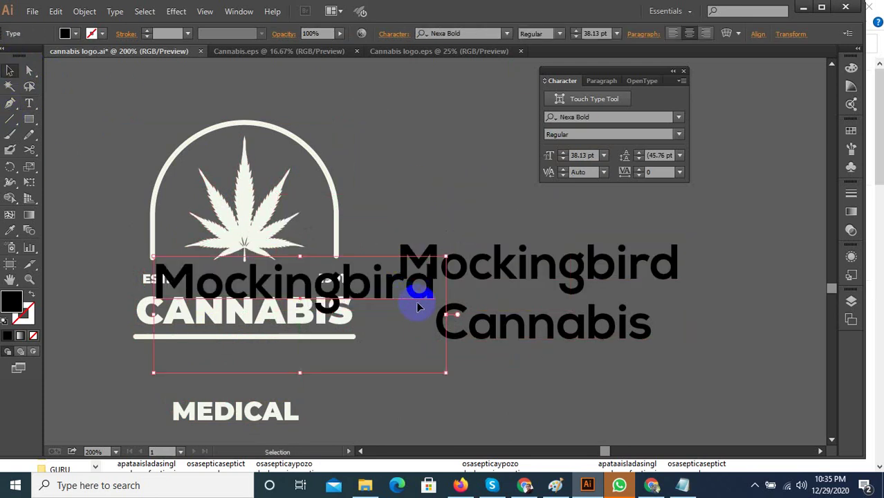
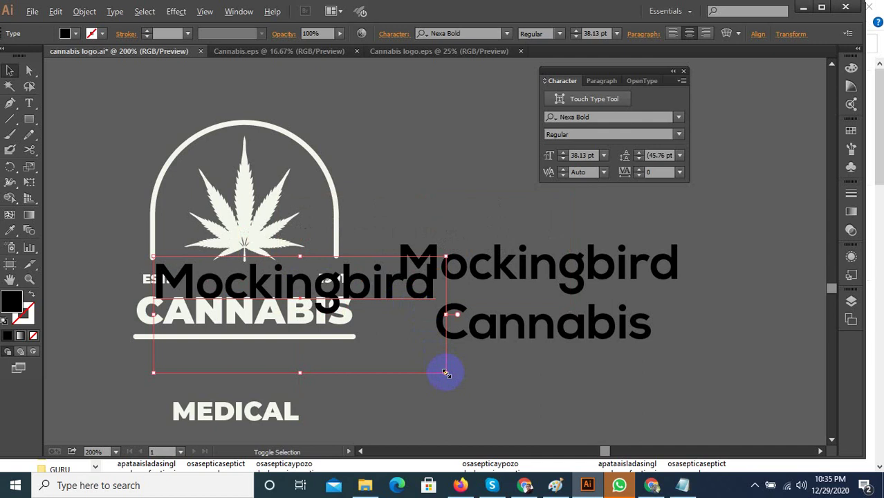
Scale the pasted word Mockingbird down to about 17 pt and fit it between EST. and 1991 above CANNABIS.
left_click_drag(446, 374, 355, 337)
left_click_drag(265, 295, 208, 269)
scroll(267, 280, "up", 2)
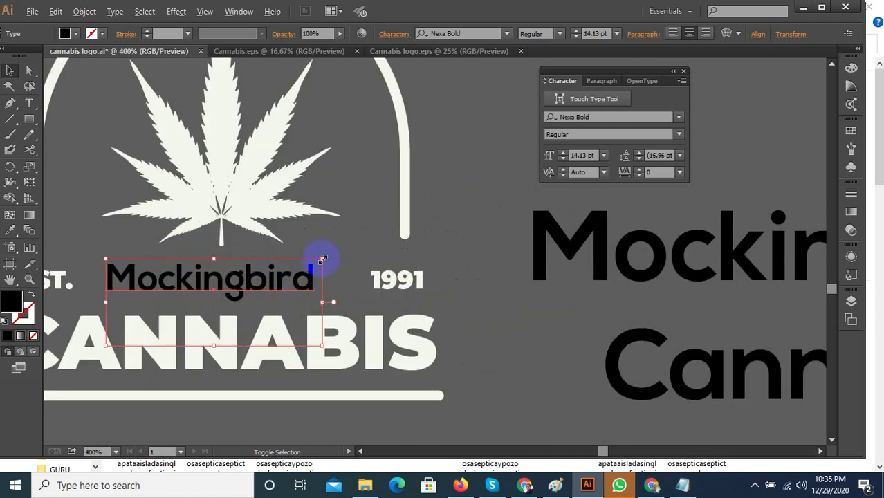
left_click_drag(323, 260, 349, 252)
mouse_move(283, 273)
left_mouse_down()
mouse_move(296, 280)
mouse_move(280, 280)
left_mouse_up()
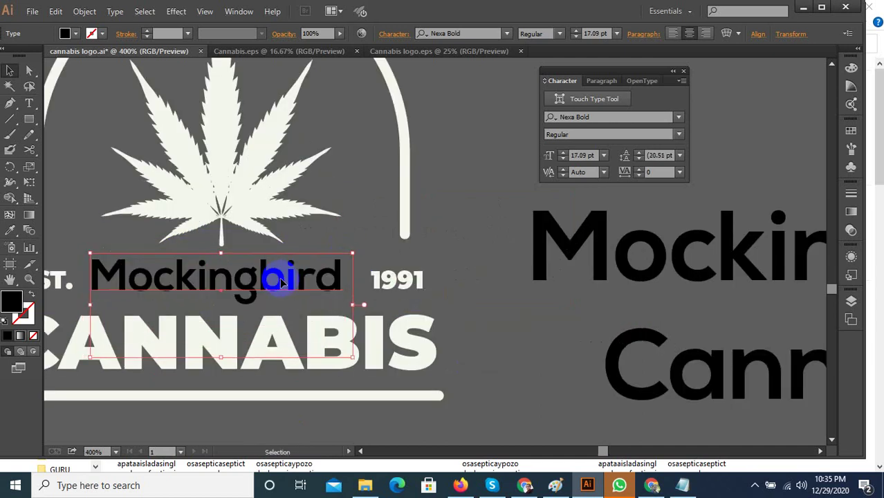
scroll(293, 285, "down", 1)
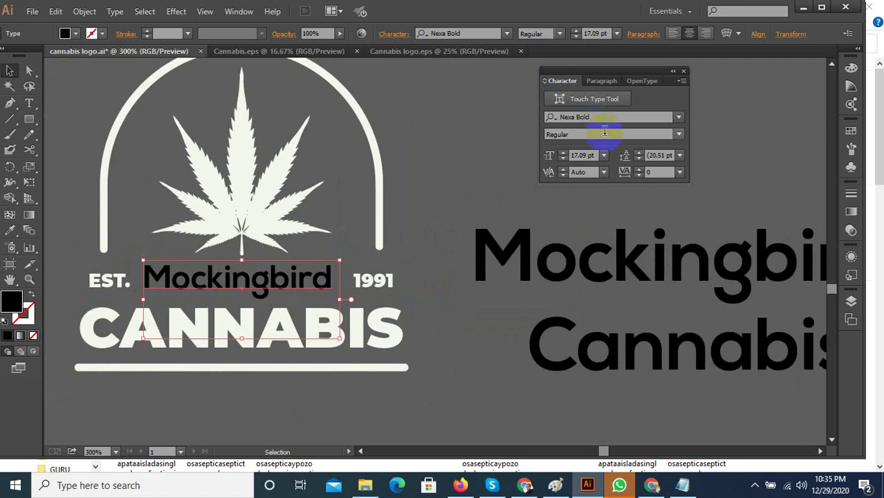
Check which font styles are available for the word Mockingbird in Nexa Bold.
left_click(680, 136)
left_click(609, 134)
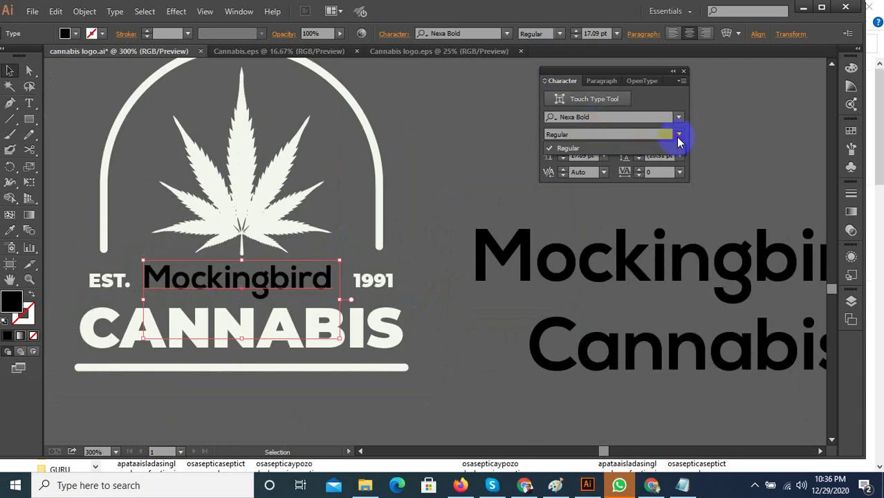
left_click(679, 135)
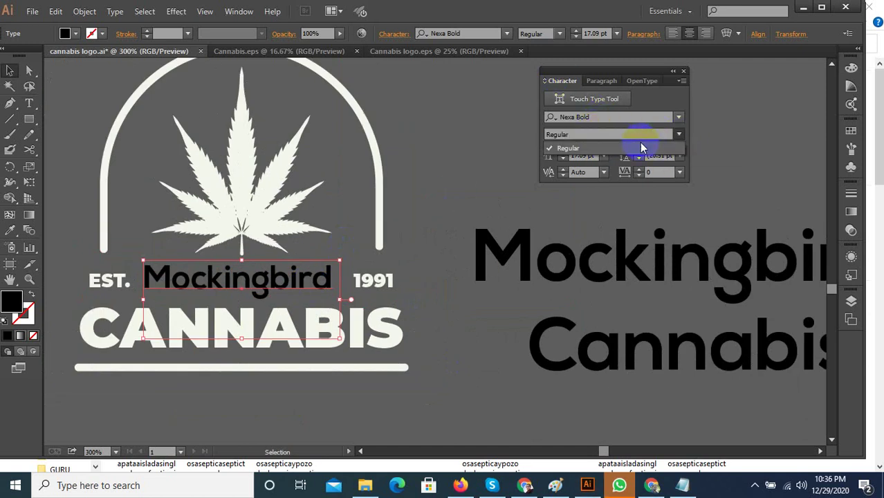
left_click(303, 282)
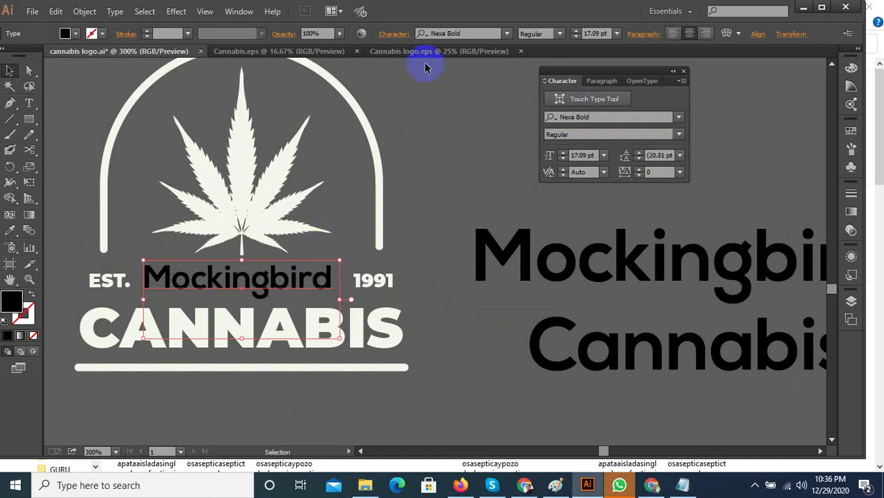
Check the font family and style used for the YOUR COMPANY text in Cannabis logo.eps.
left_click(297, 51)
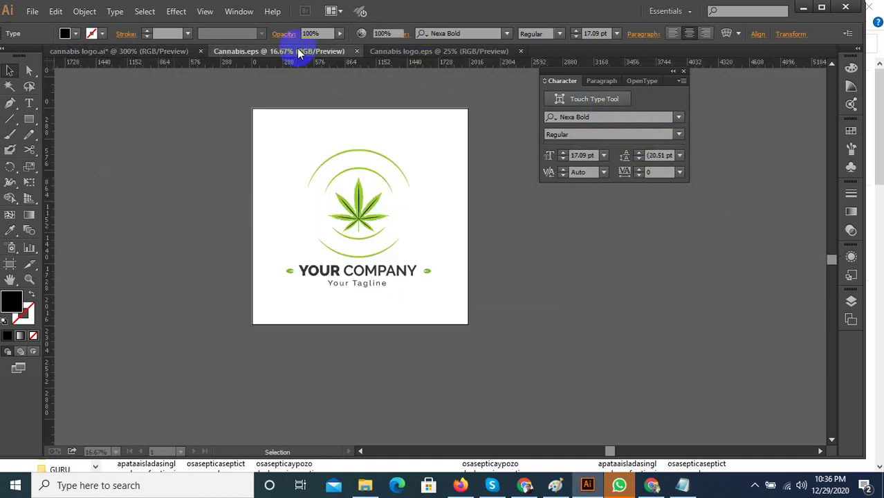
left_click(428, 60)
double_click(429, 310)
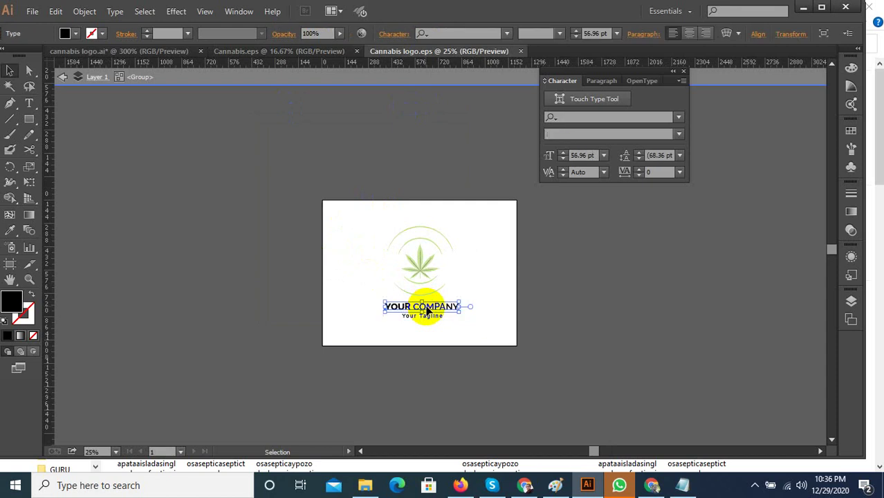
triple_click(430, 302)
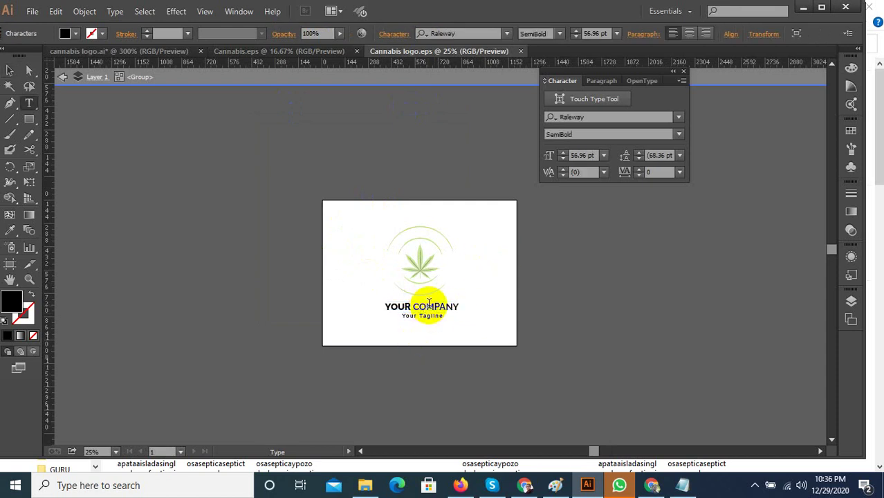
left_click(589, 117)
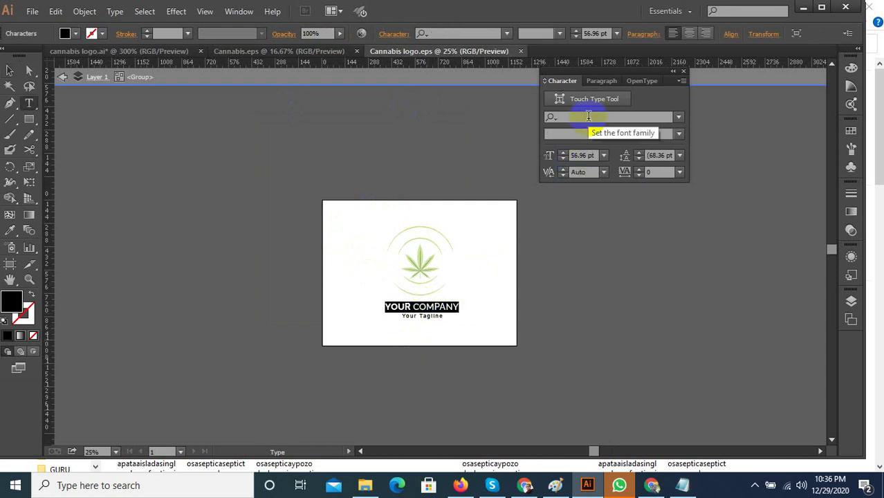
left_click(454, 307)
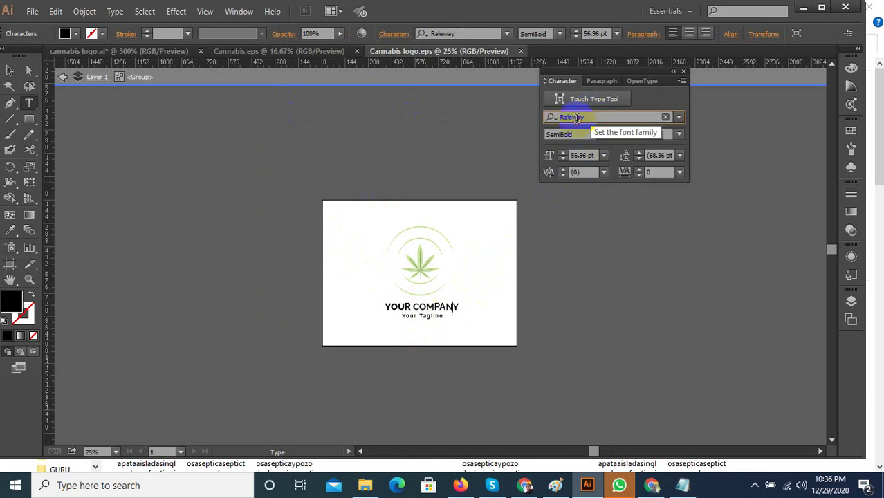
Return to cannabis logo.ai and set the badge's word Mockingbird in Raleway ExtraBold.
left_click(188, 52)
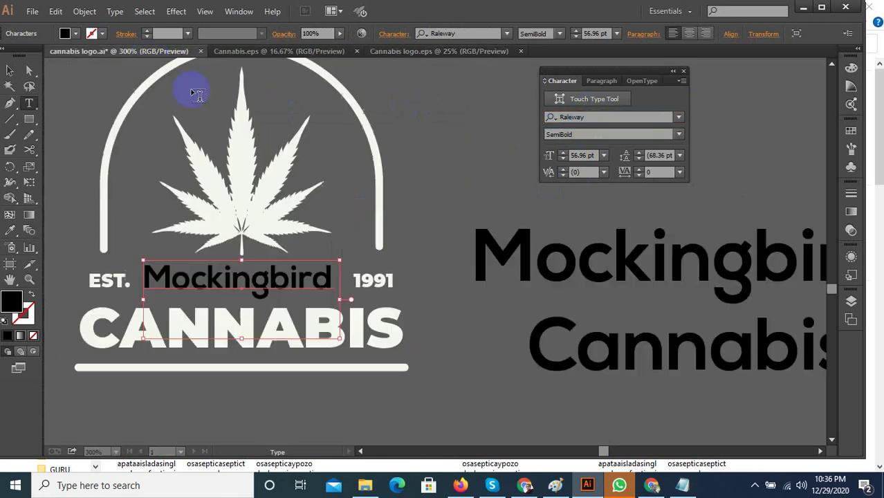
left_click_drag(314, 279, 328, 279)
left_click(289, 281)
key("ctrl+a")
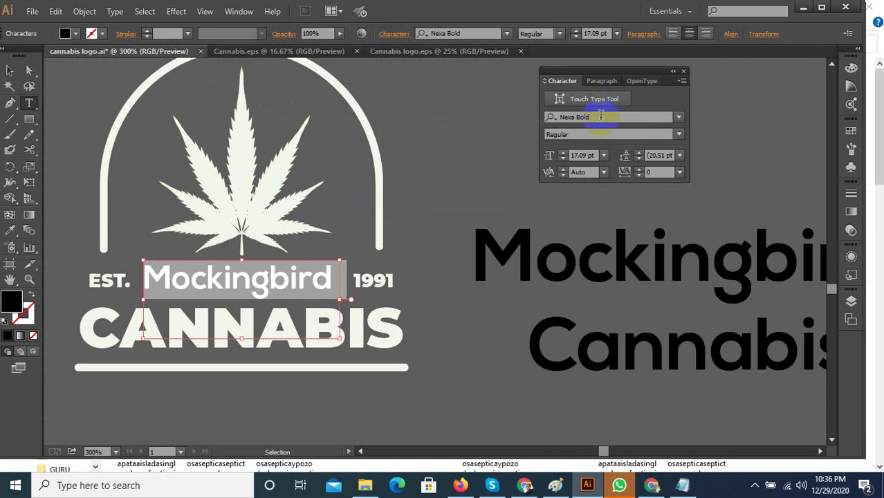
type("Raleway")
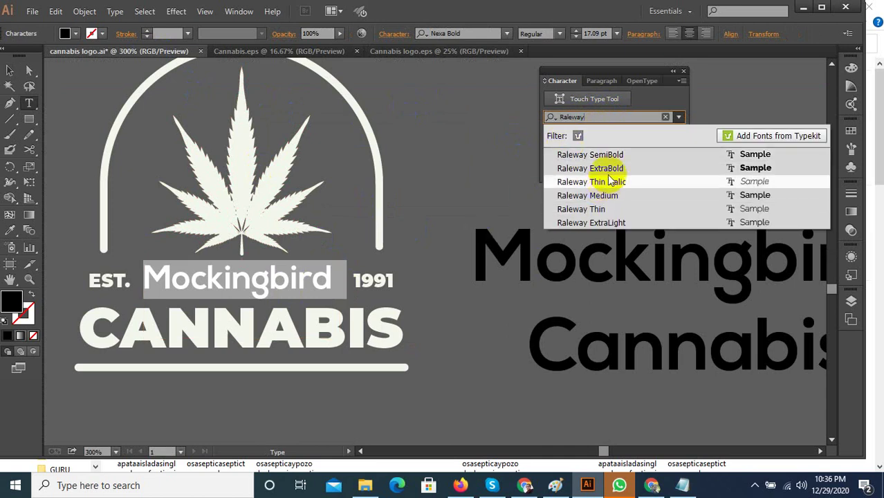
left_click(621, 158)
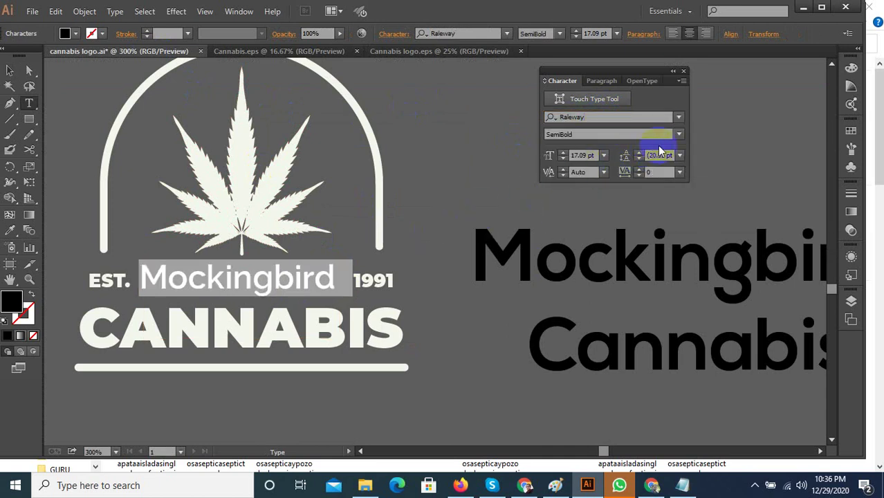
left_click(677, 135)
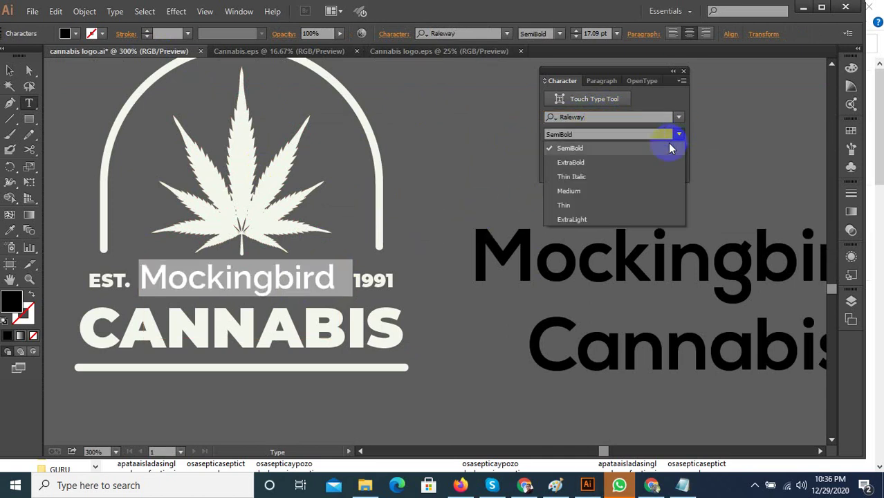
left_click(593, 165)
left_click(503, 220)
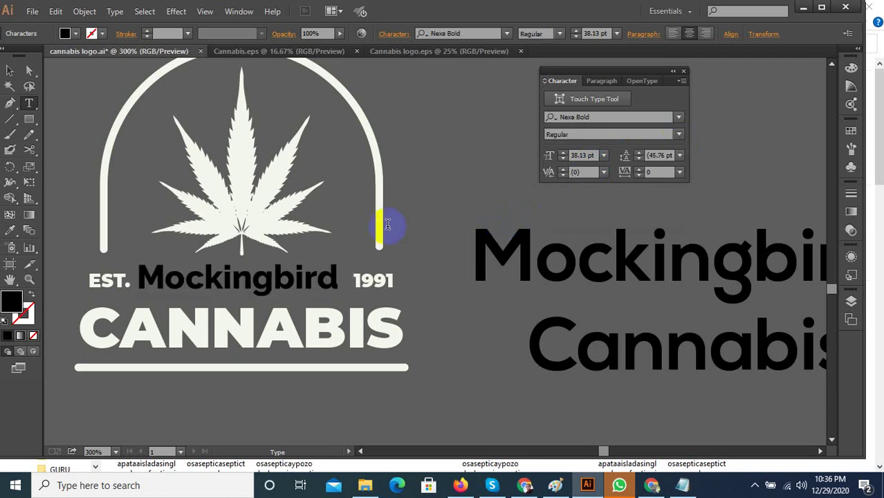
Nudge Mockingbird into place between EST. and 1991, and move the white word CANNABIS below the underline, above MEDICAL.
left_click(8, 86)
left_click(9, 72)
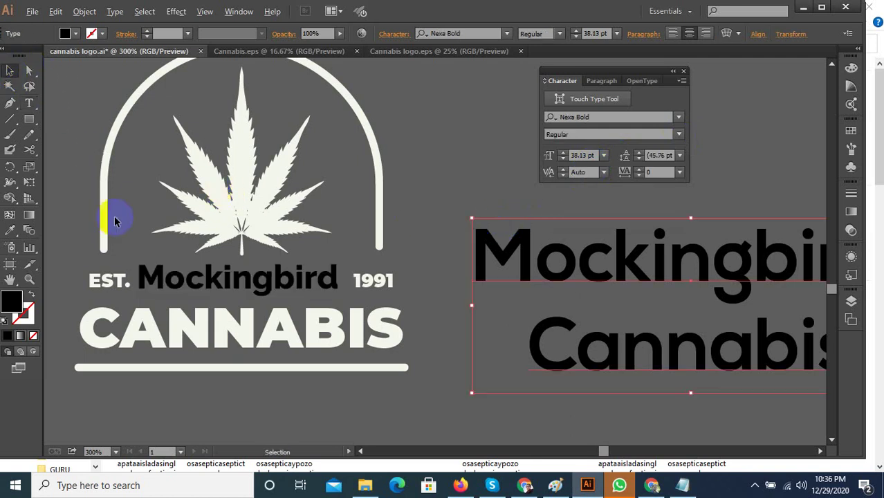
scroll(213, 283, "up", 2)
left_click_drag(228, 286, 231, 293)
scroll(315, 240, "down", 3)
left_click_drag(326, 297, 330, 355)
left_click_drag(563, 307, 517, 306)
key("ctrl+z")
Copy only the word Cannabis from the two-line text, paste it, and place it between Mockingbird and the underline.
double_click(559, 293)
double_click(559, 292)
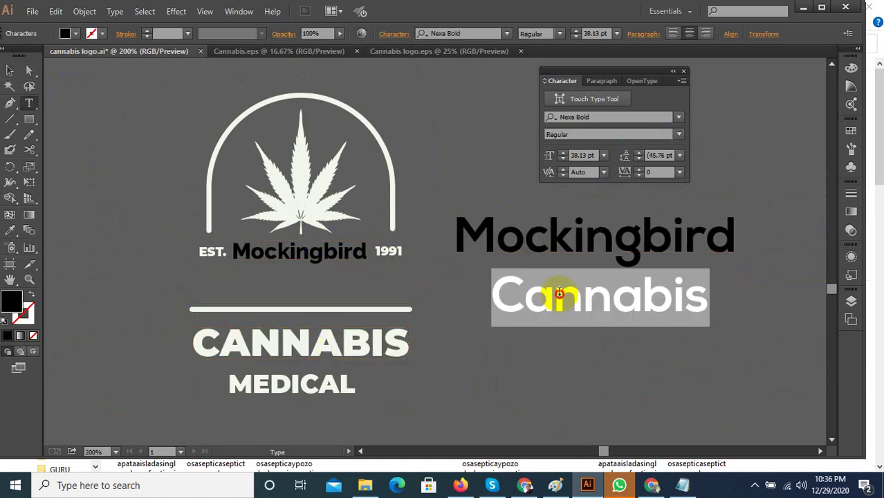
left_click(288, 289)
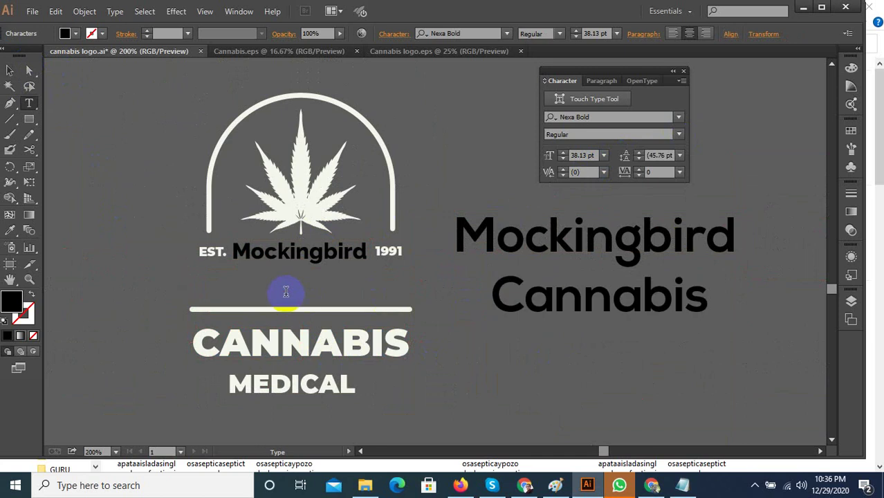
left_click(11, 74)
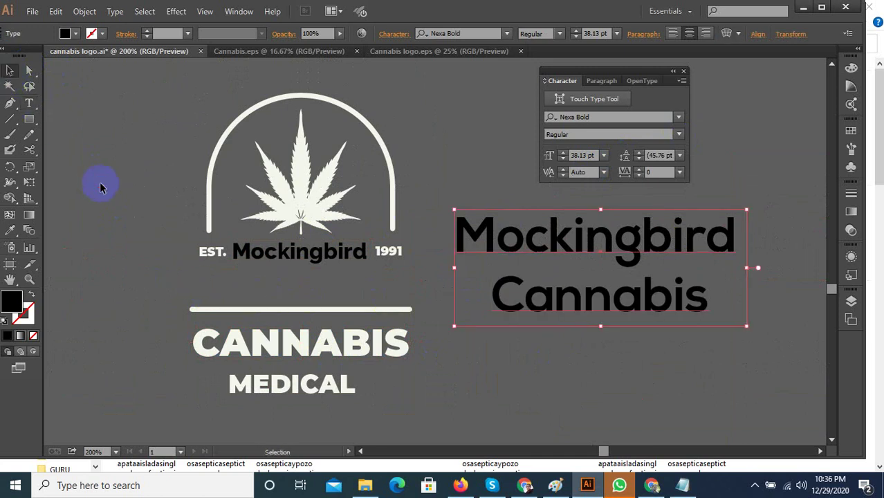
left_click(100, 185)
key("ctrl+v")
left_click_drag(369, 262, 262, 293)
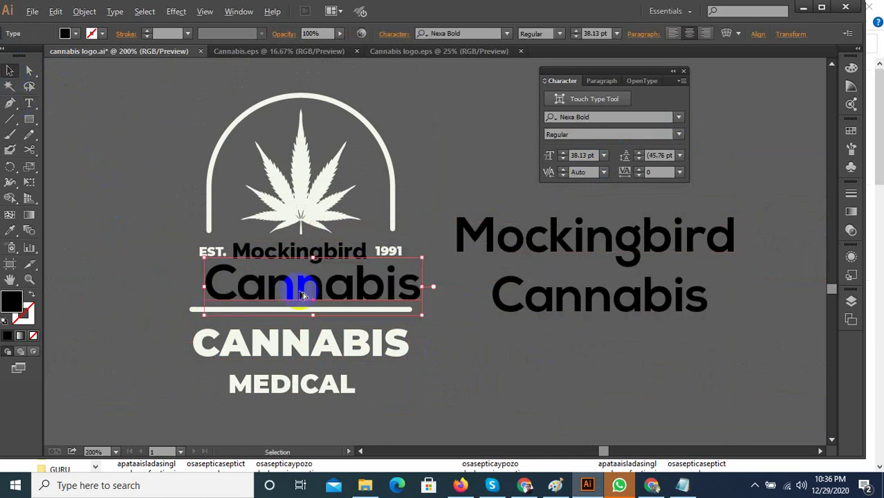
key("ctrl+equal")
left_click_drag(316, 287, 296, 291)
Copy Mockingbird's Raleway ExtraBold formatting onto the pasted word Cannabis with the Eyedropper, and change its initial C to lowercase.
left_click(12, 231)
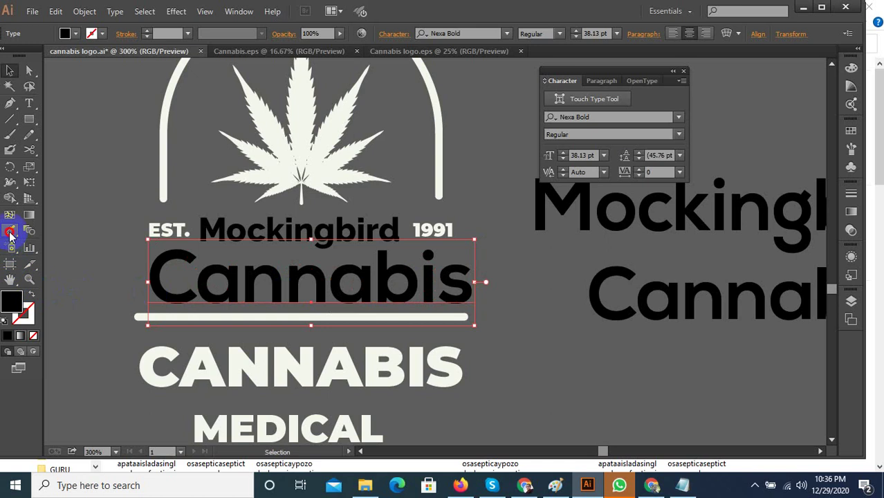
left_click(289, 231)
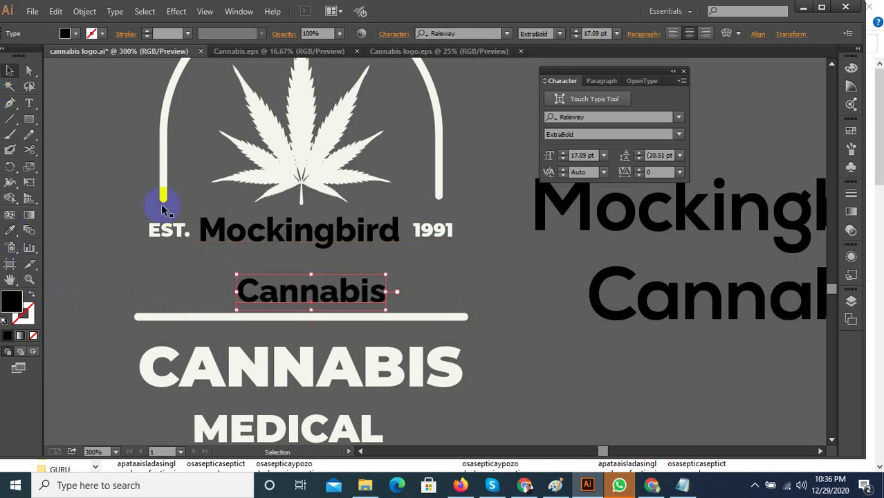
double_click(252, 286)
double_click(243, 286)
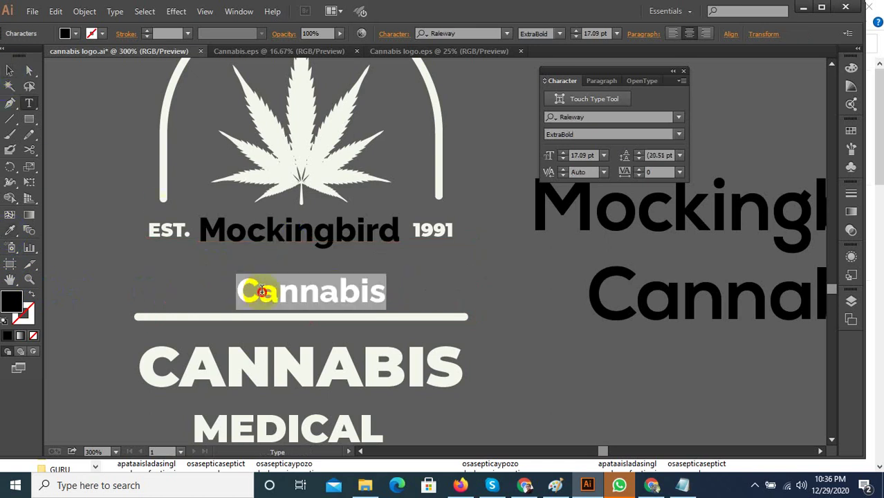
left_click_drag(262, 291, 223, 288)
type("c")
left_click(26, 103)
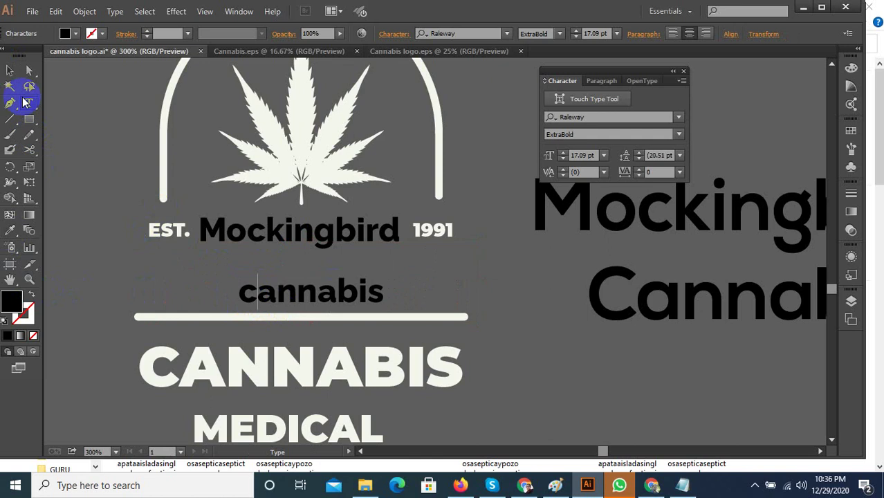
left_click(10, 71)
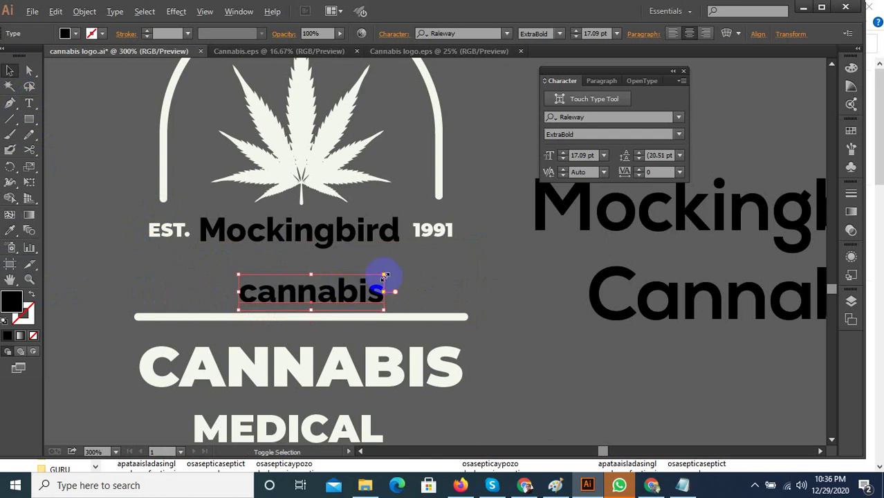
Scale the word cannabis up to about 39.56 pt so it spans the full width of the underline.
left_click_drag(385, 276, 475, 248)
left_click_drag(387, 294, 377, 283)
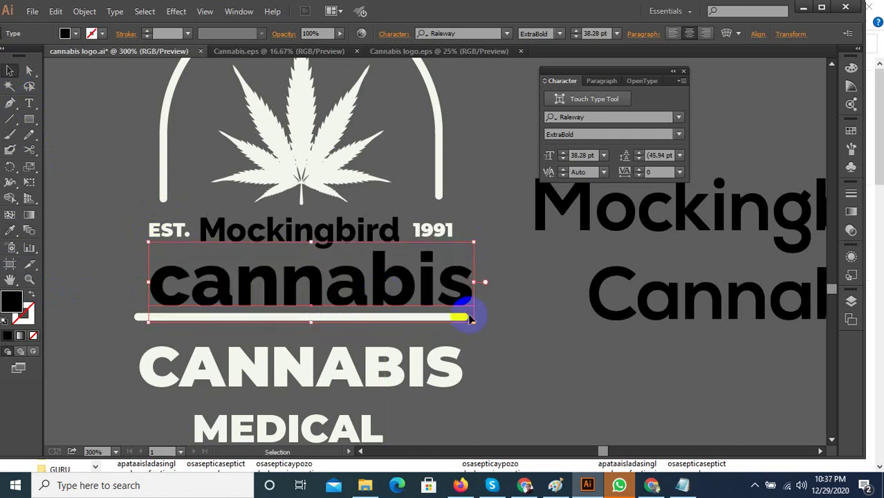
left_click_drag(166, 291, 154, 290)
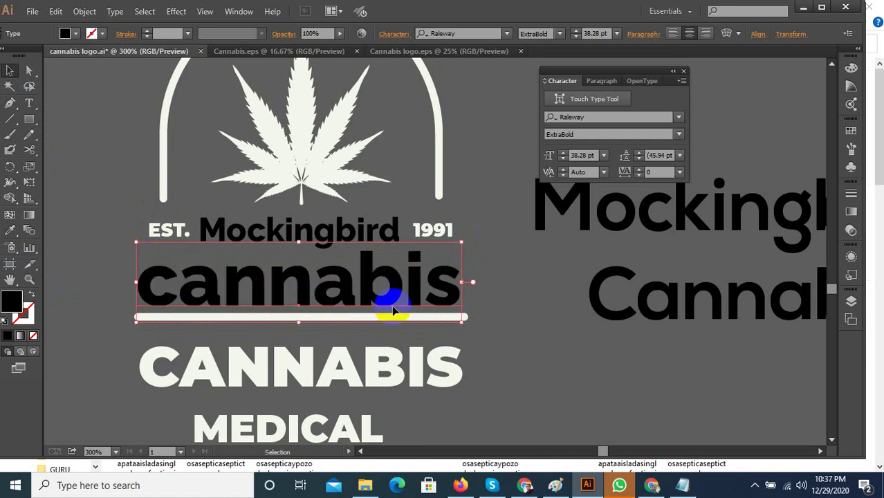
left_click_drag(462, 244, 472, 242)
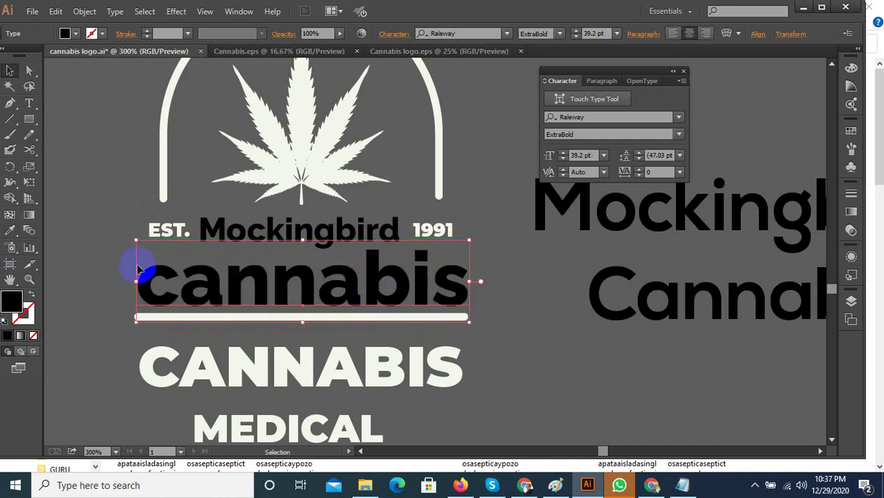
left_click_drag(138, 242, 129, 238)
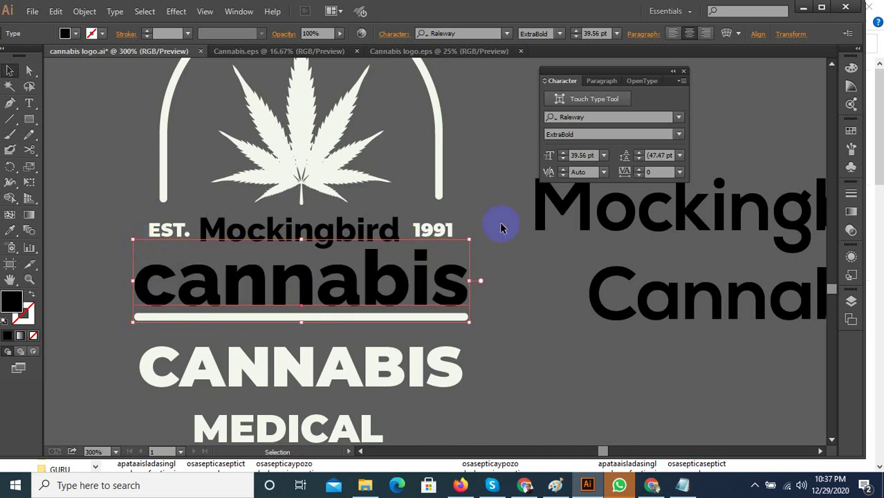
Show the full character options and set the pasted word cannabis in All Caps.
left_click(594, 155)
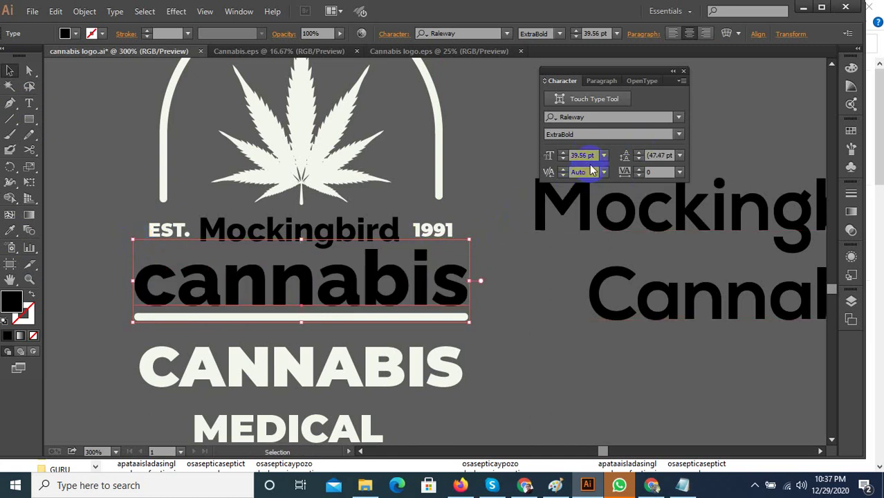
left_click(688, 107)
left_click(682, 81)
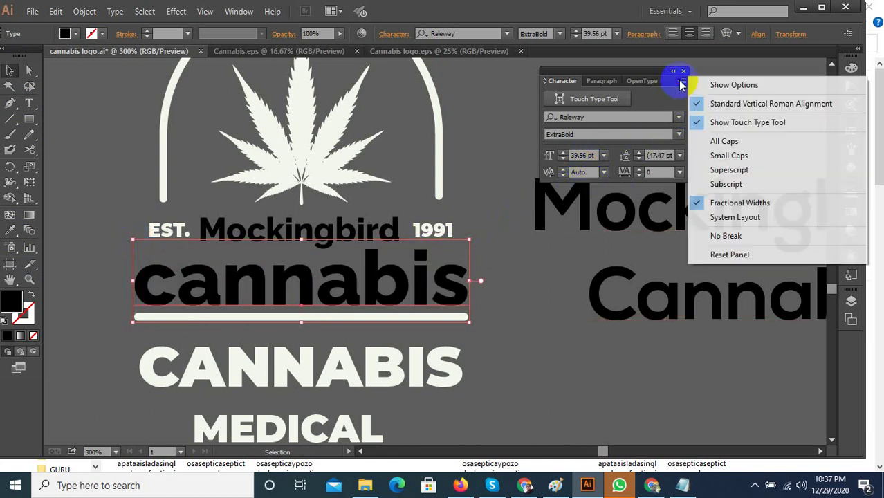
left_click(701, 83)
left_click(551, 230)
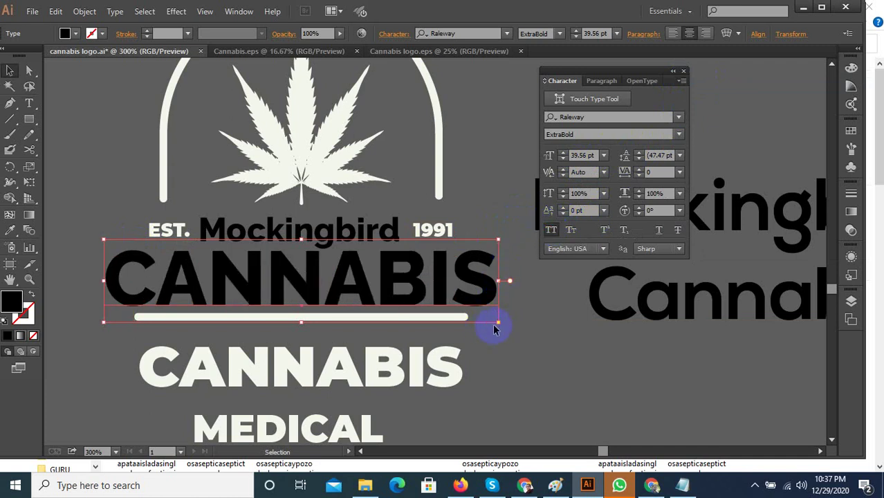
Scale the black word CANNABIS down to about 33.84 pt to match the underline's width, and adjust its position above the line.
left_click_drag(499, 324, 471, 317)
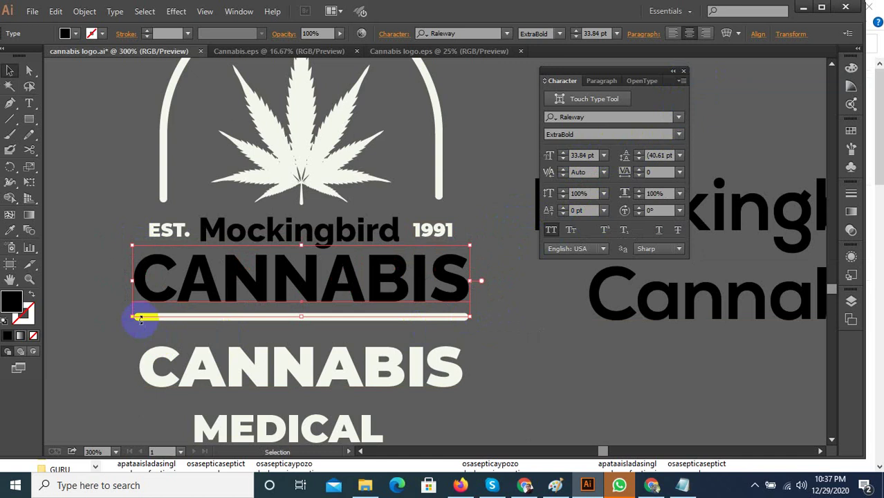
left_click(117, 337)
left_click(287, 284)
left_click_drag(287, 284, 288, 271)
scroll(278, 284, "up", 3)
scroll(302, 283, "down", 3)
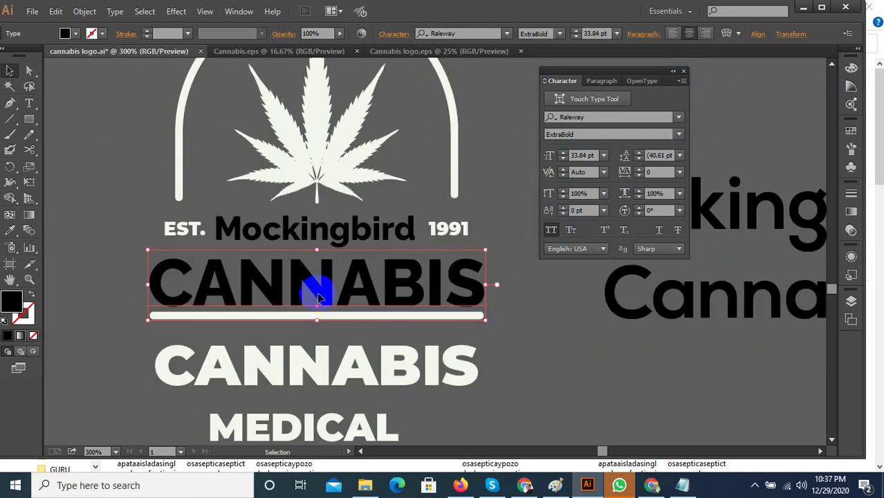
Delete the grouped EST. and 1991 text beside the word Mockingbird.
left_click(459, 235)
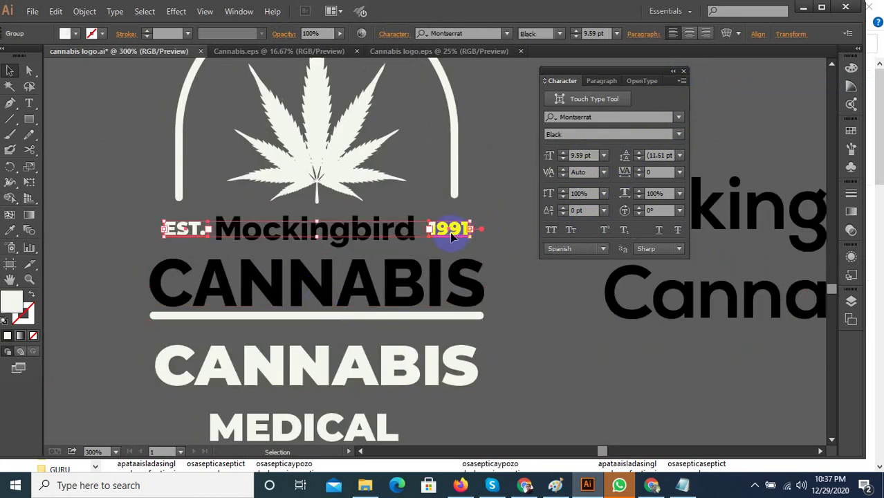
key("Delete")
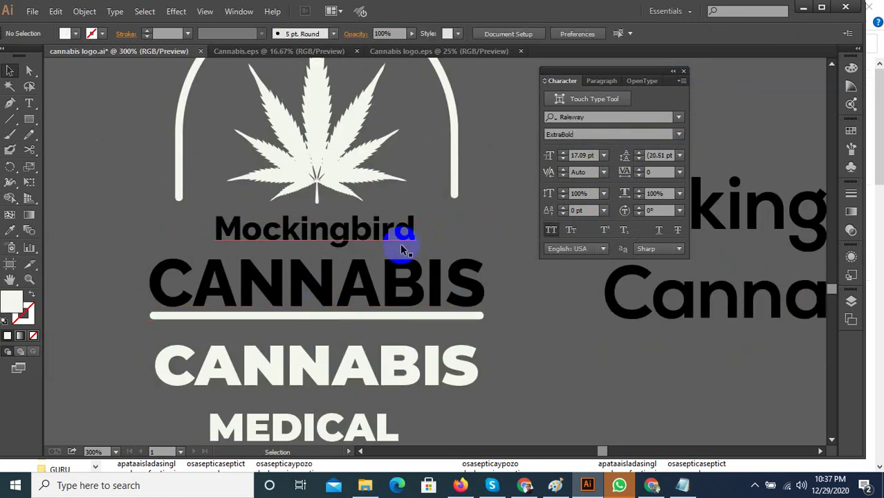
Recolor the words Mockingbird and CANNABIS off-white by sampling the color of the cannabis leaf above them.
left_click(365, 281)
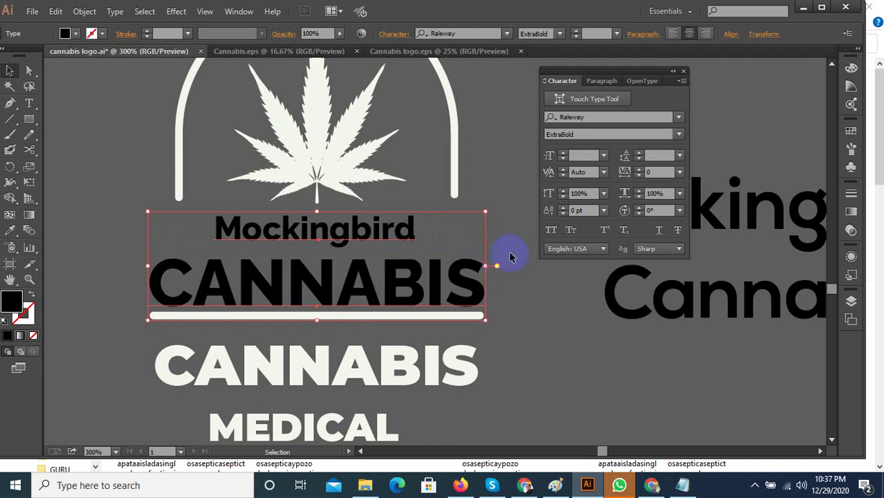
left_click(10, 230)
left_click(313, 168)
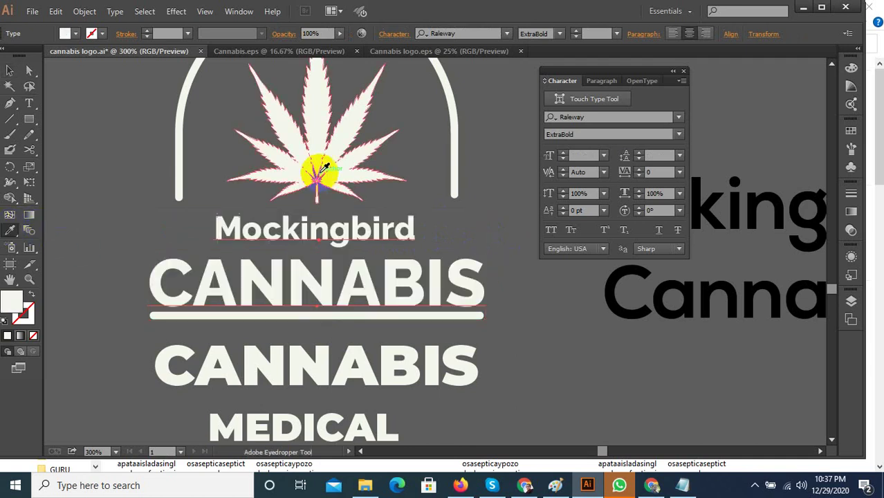
left_click(10, 71)
left_click(115, 111)
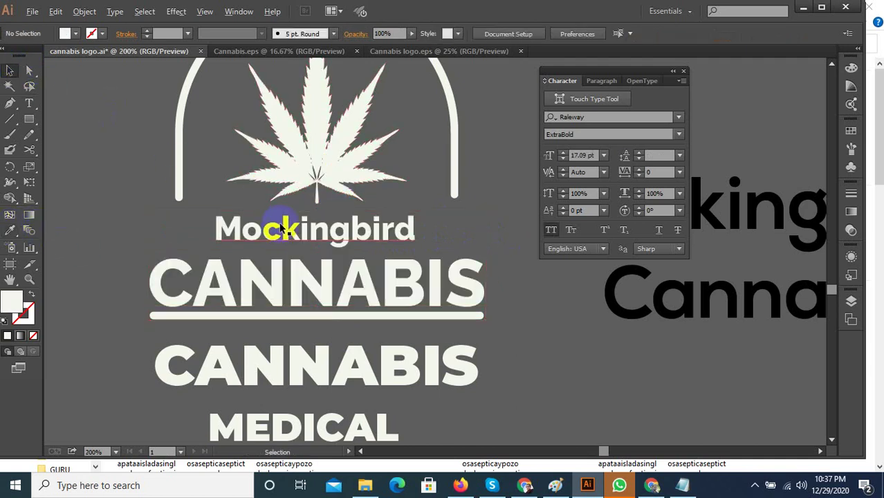
Delete the original CANNABIS and MEDICAL text lines beneath the badge's underline.
scroll(279, 223, "down", 2)
left_click_drag(241, 395, 321, 321)
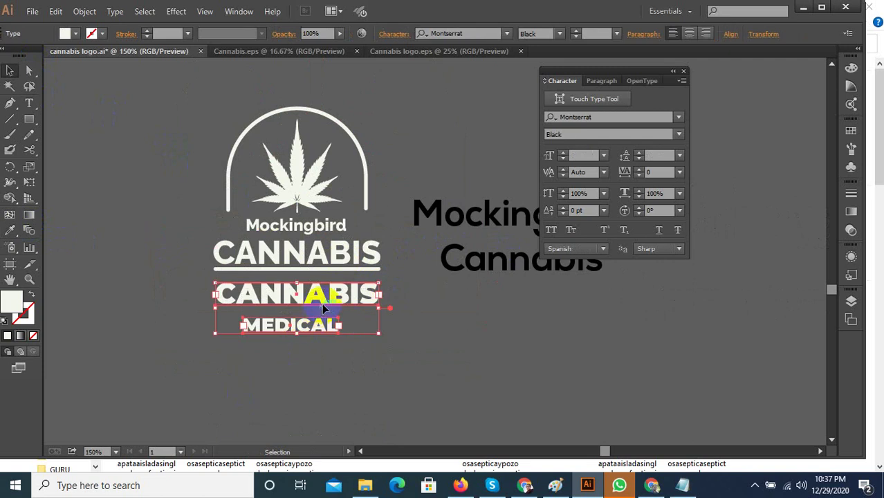
key("Delete")
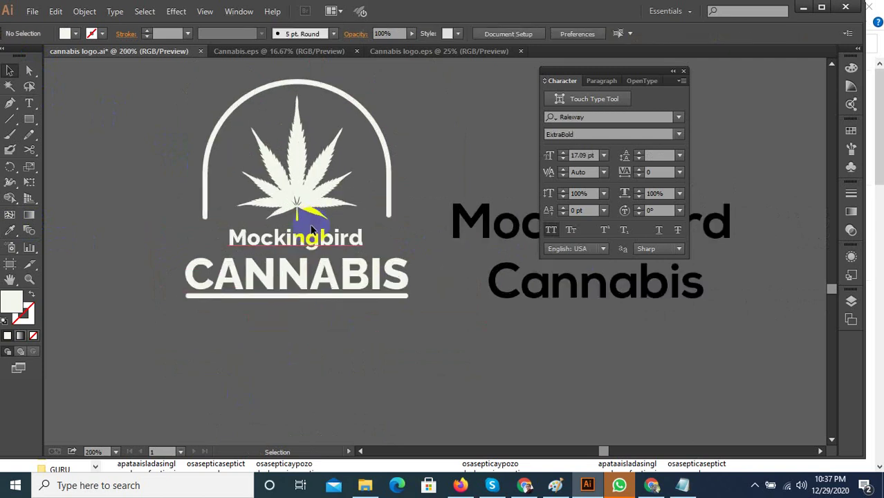
Try to enlarge the word Mockingbird to the full width of CANNABIS, and undo the scaling.
left_click(313, 226)
scroll(322, 223, "up", 3)
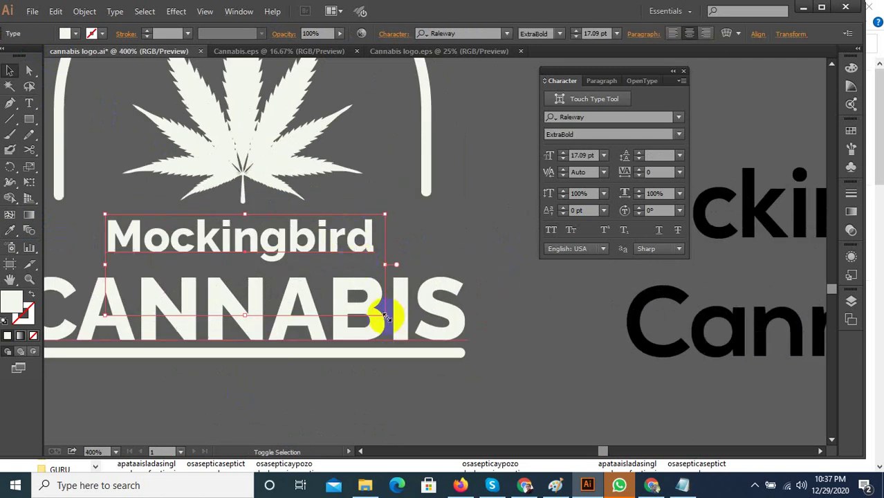
left_click_drag(388, 317, 475, 406)
scroll(395, 336, "down", 3)
scroll(292, 241, "up", 3)
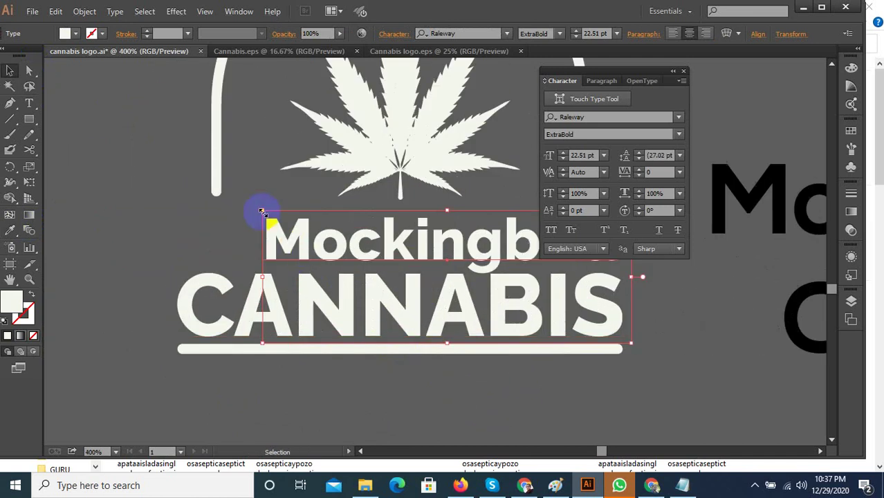
left_click_drag(261, 211, 153, 180)
left_click(137, 166)
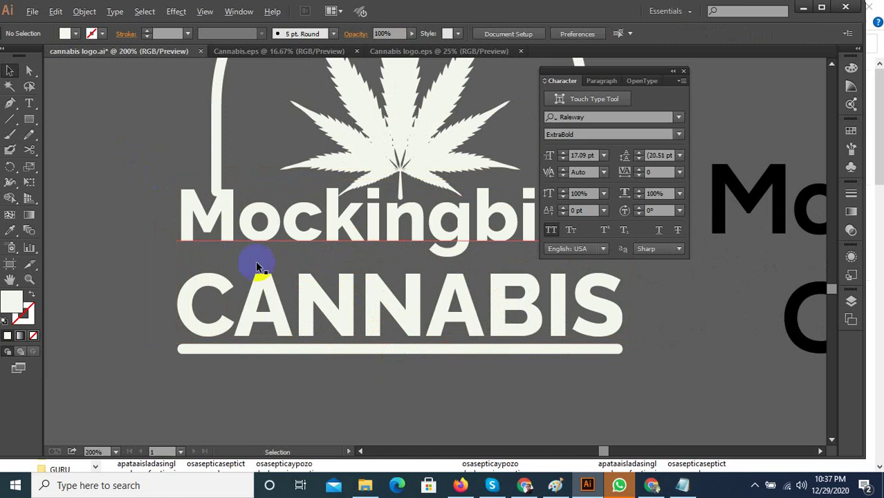
scroll(252, 262, "down", 3)
key("ctrl+z")
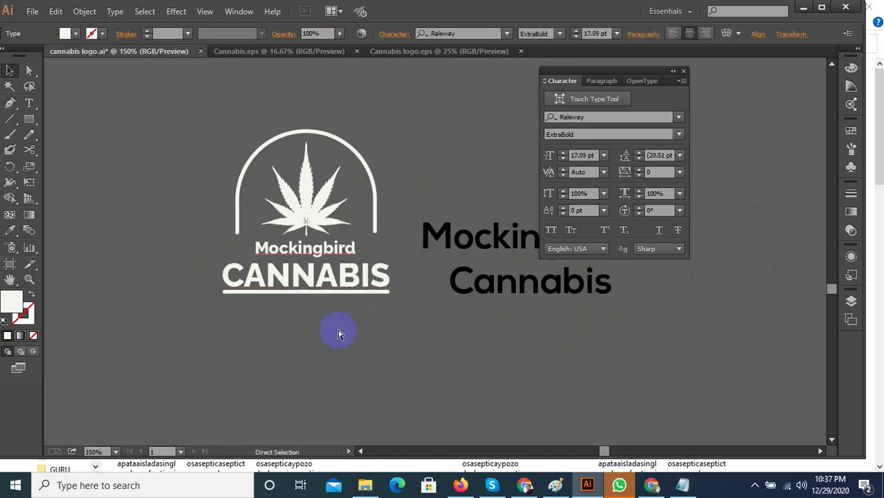
left_click(338, 333)
Isolate the badge's graphic group and stretch only the arch downward so its legs end just above the word CANNABIS.
scroll(321, 263, "up", 1)
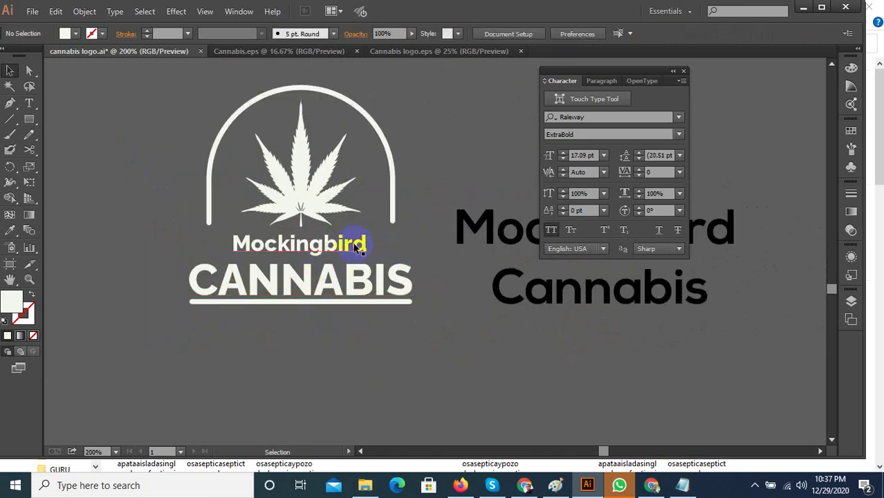
left_click(358, 247)
scroll(388, 228, "up", 1)
left_click(391, 219)
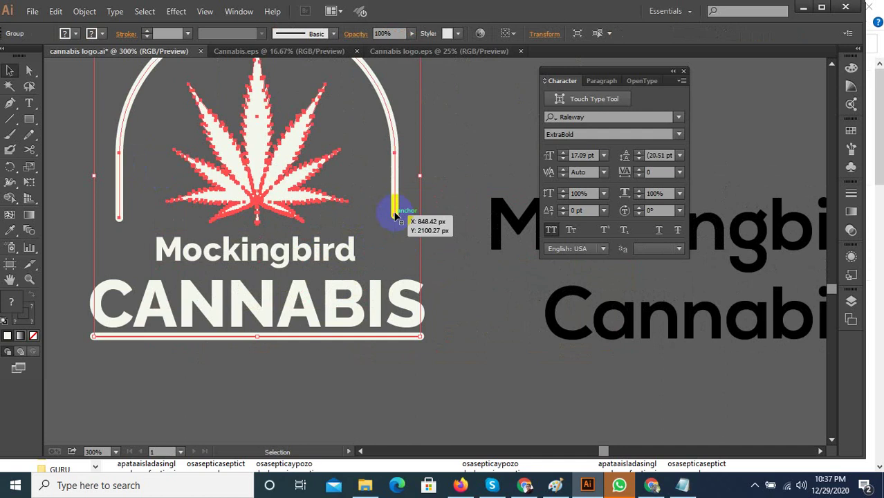
double_click(396, 216)
left_click_drag(79, 212, 73, 209)
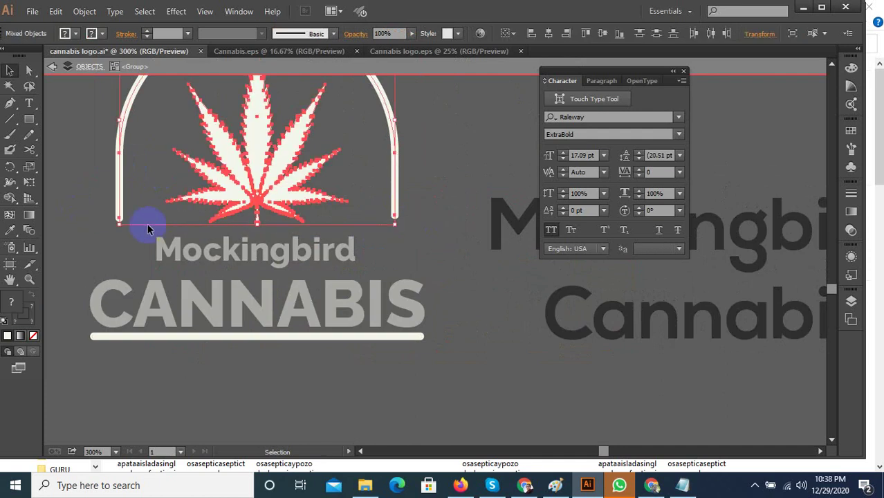
left_click(291, 199, "shift")
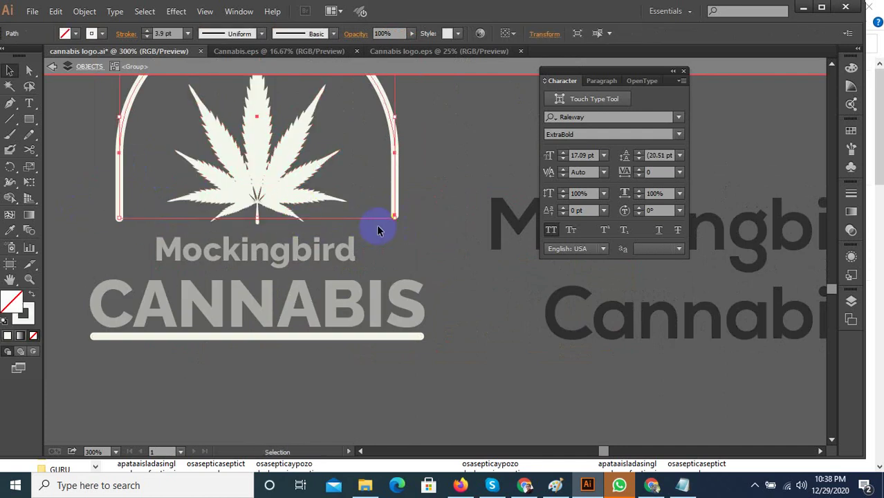
left_click_drag(257, 221, 253, 276)
scroll(267, 290, "down", 1)
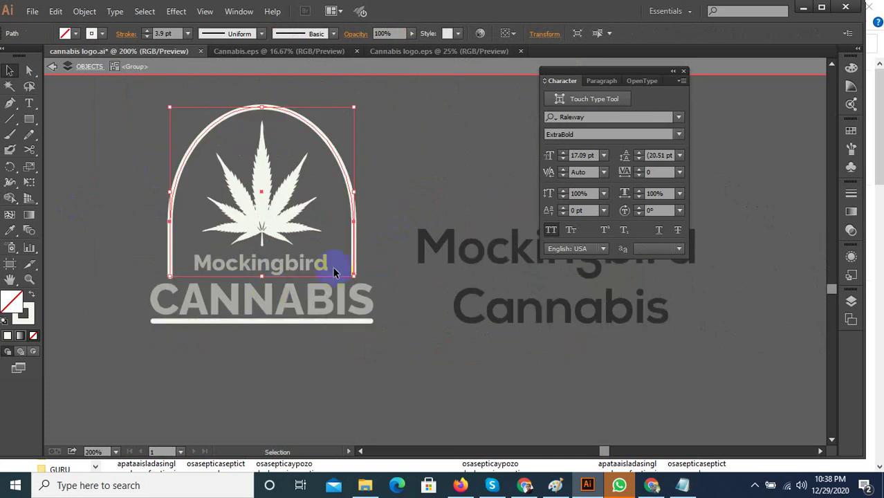
left_click(360, 261)
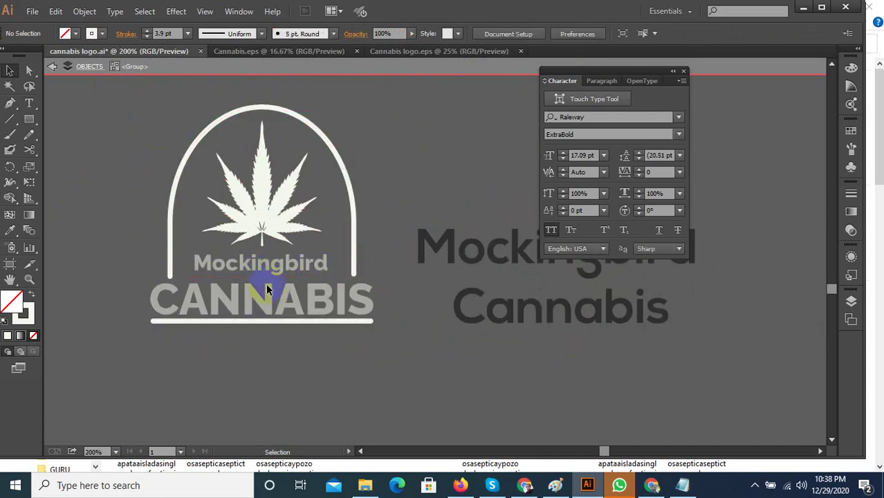
Shorten the arch slightly to widen the gap above CANNABIS, and leave the group's isolation.
left_click(295, 252)
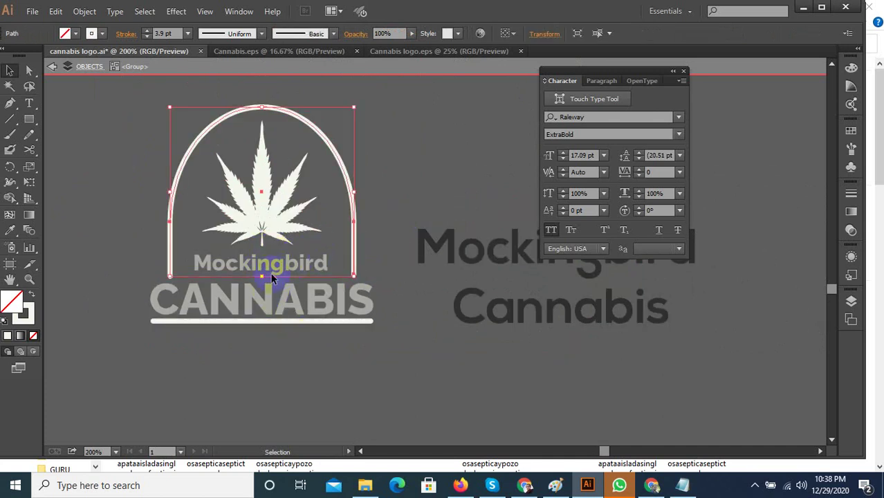
left_click_drag(263, 277, 265, 265)
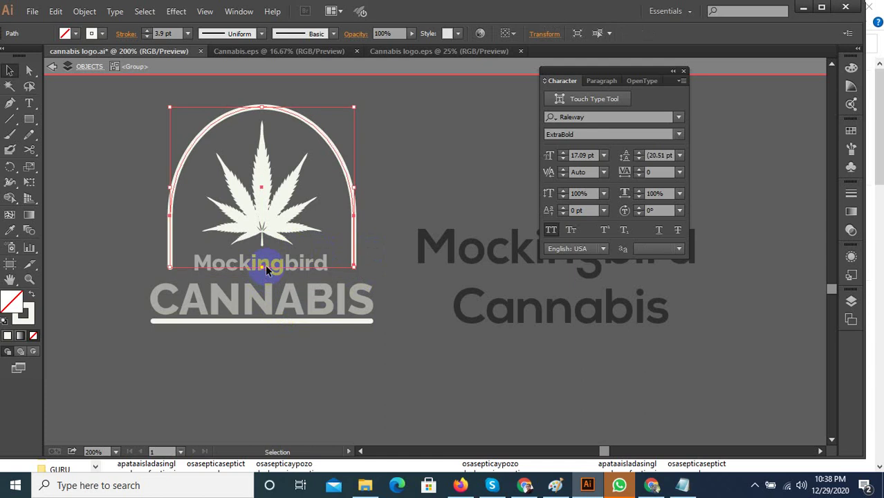
left_click(389, 306)
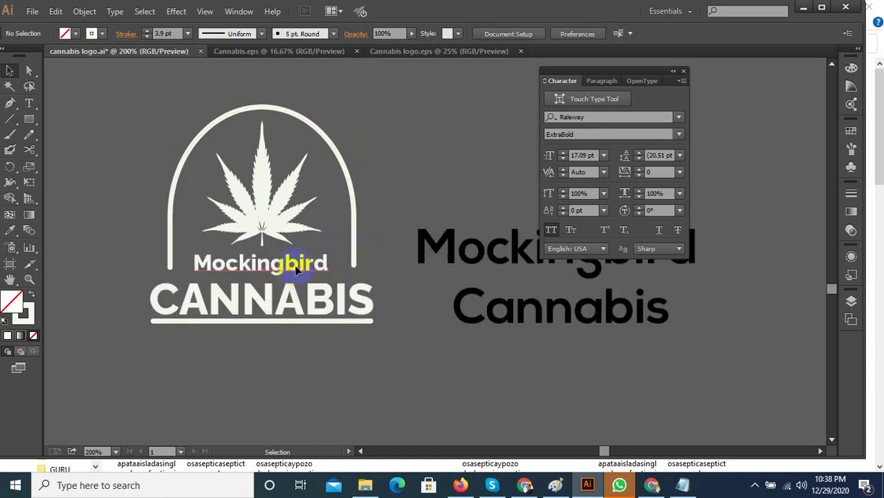
Enlarge the word Mockingbird slightly so it fills more of the space between the arch's legs.
left_click(315, 263)
scroll(325, 262, "up", 1)
left_click_drag(341, 245, 350, 238)
left_click(345, 273)
scroll(324, 296, "down", 1)
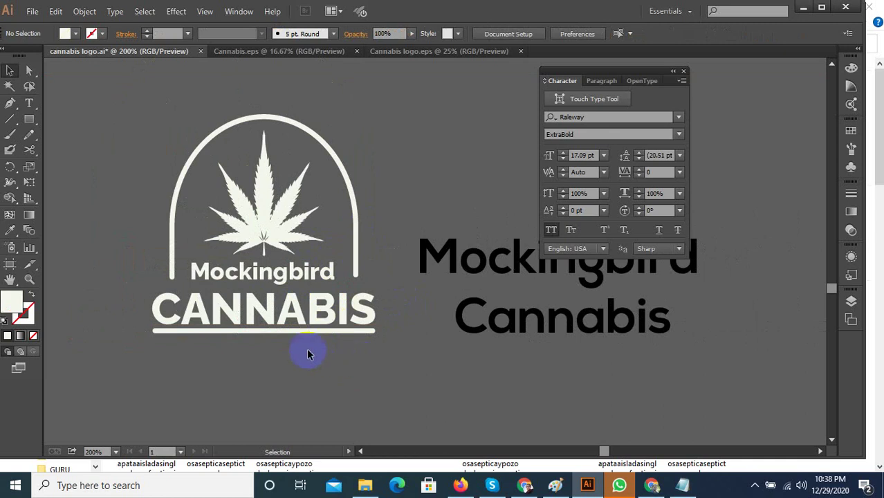
Select the whole arched badge with its lettering and move it onto the blank white artboard.
scroll(309, 354, "down", 1)
left_click_drag(343, 371, 197, 161)
scroll(318, 292, "down", 2)
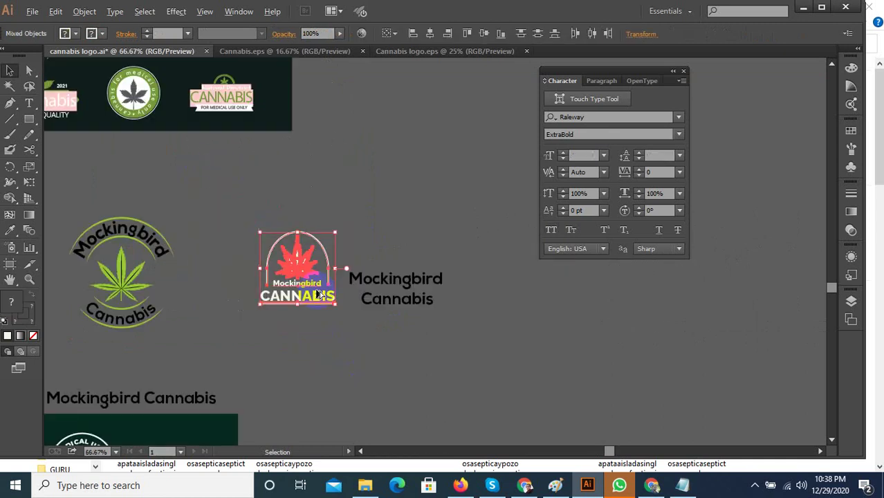
scroll(352, 333, "down", 3)
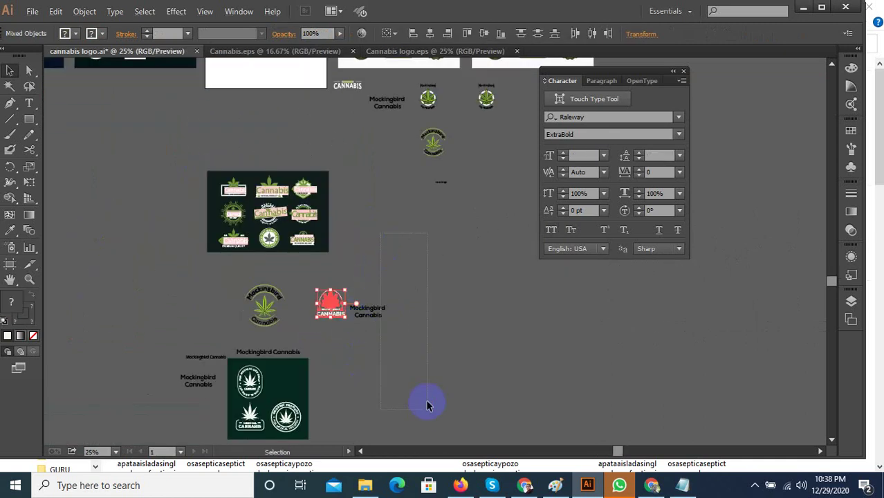
left_click_drag(428, 402, 428, 407)
left_click_drag(333, 224, 362, 314)
left_click_drag(371, 418, 340, 363)
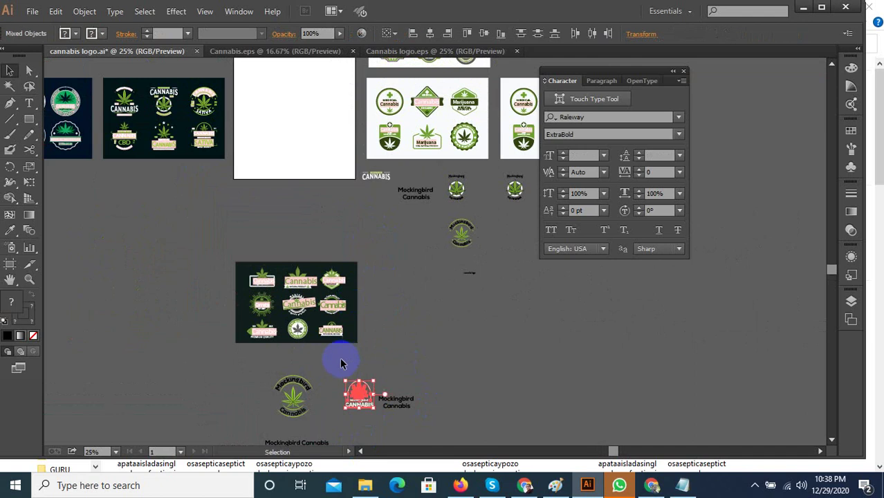
scroll(351, 282, "up", 4)
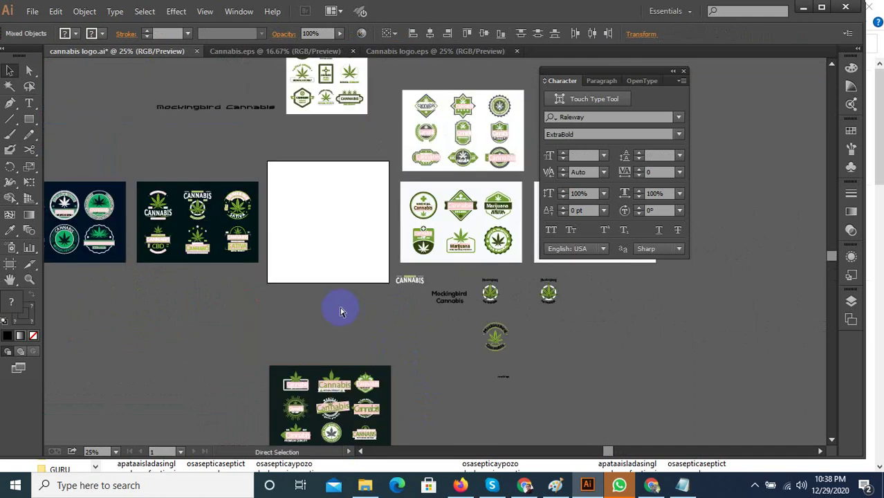
scroll(384, 277, "up", 2)
left_click_drag(492, 228, 310, 231)
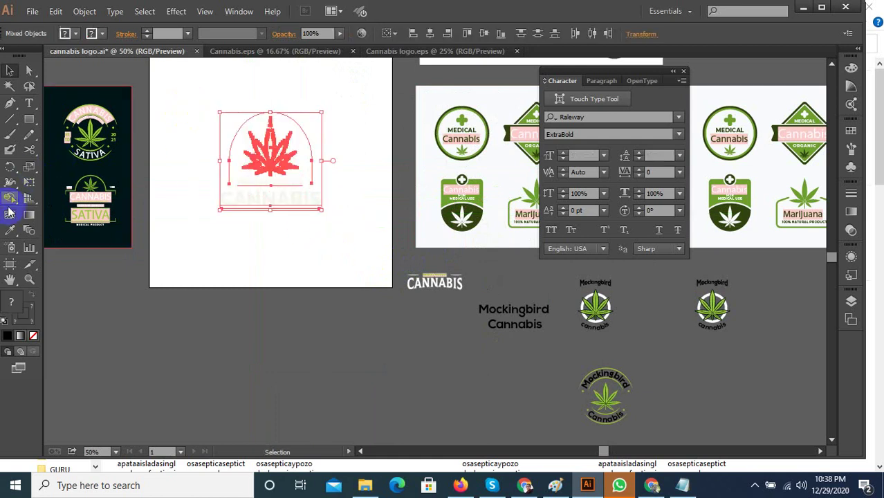
Recolor the whole badge light green by sampling the leaf of a logo on the dark reference sheet.
left_click(10, 229)
left_click(92, 132)
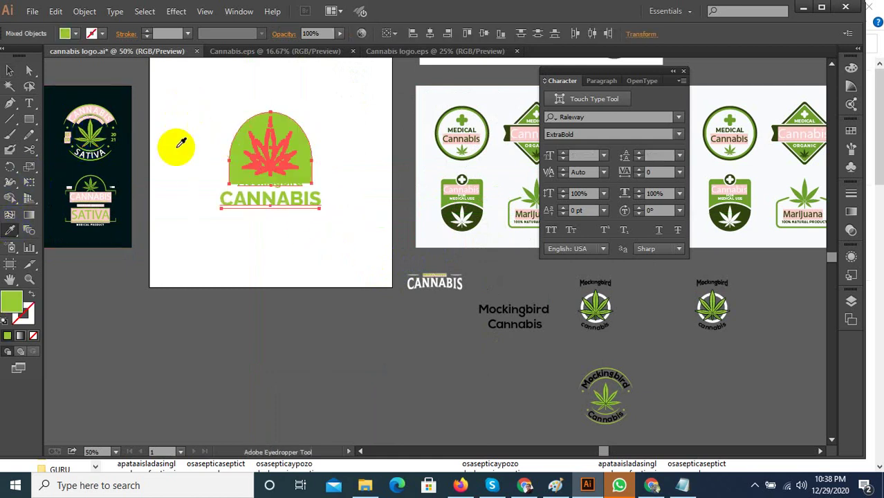
left_click(10, 70)
scroll(323, 165, "up", 1)
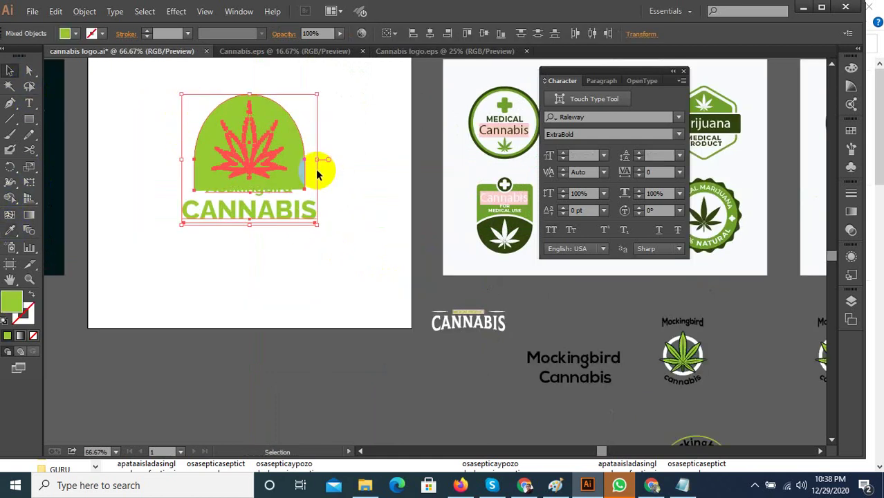
Leave the lettering out of the selection and swap fill and stroke on the badge's graphic group to give it green outlines.
key("ctrl+g")
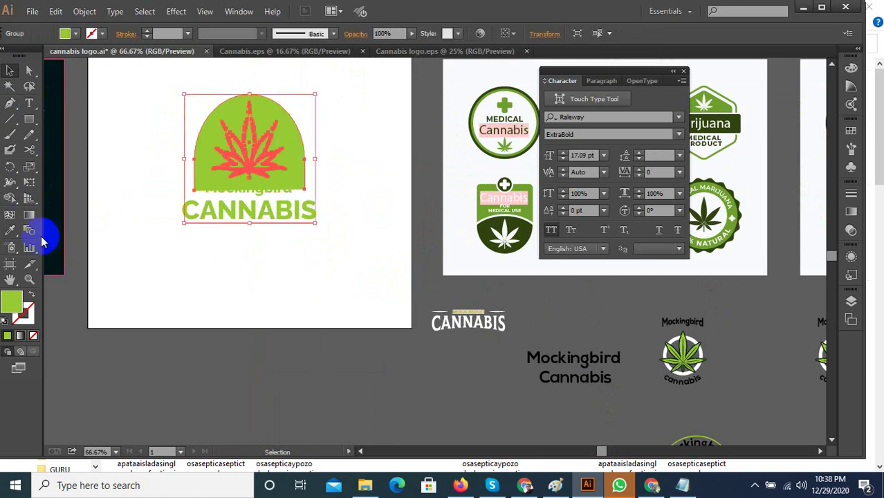
left_click(32, 294)
left_click(90, 291)
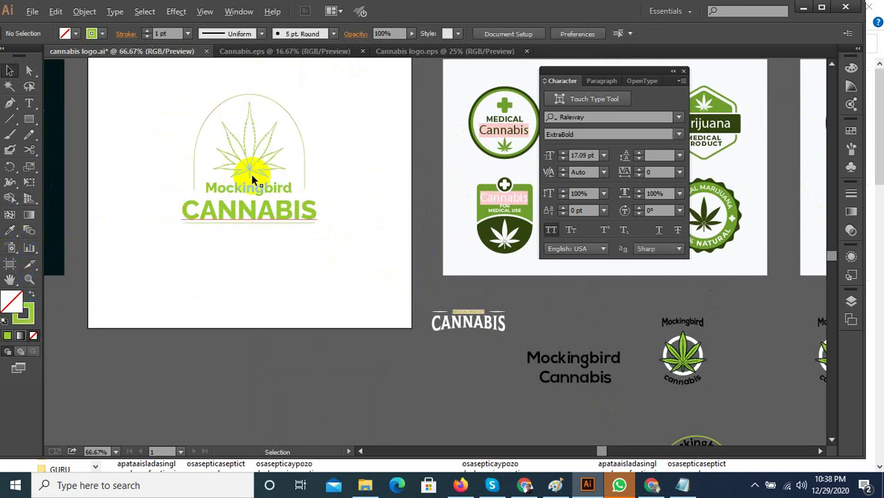
Set the stroke weight of the badge's leaf, arch and underline group to 6 pt.
scroll(266, 153, "up", 2)
left_click(283, 157)
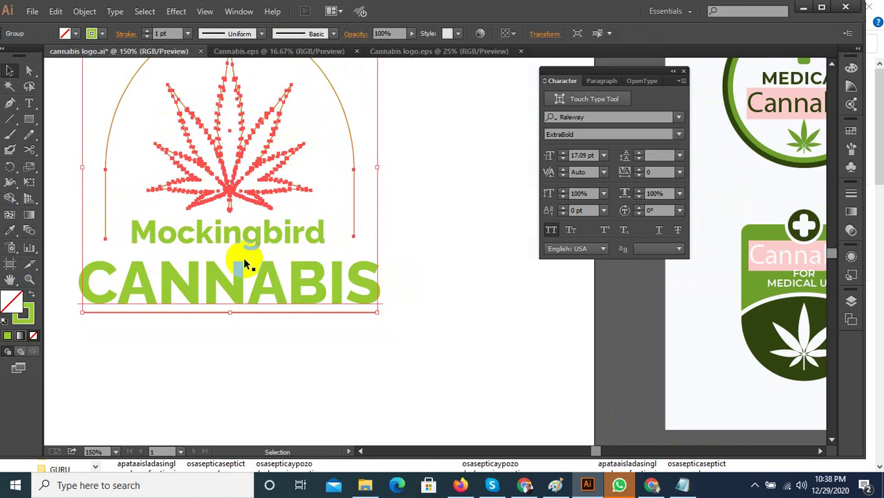
left_click(164, 34)
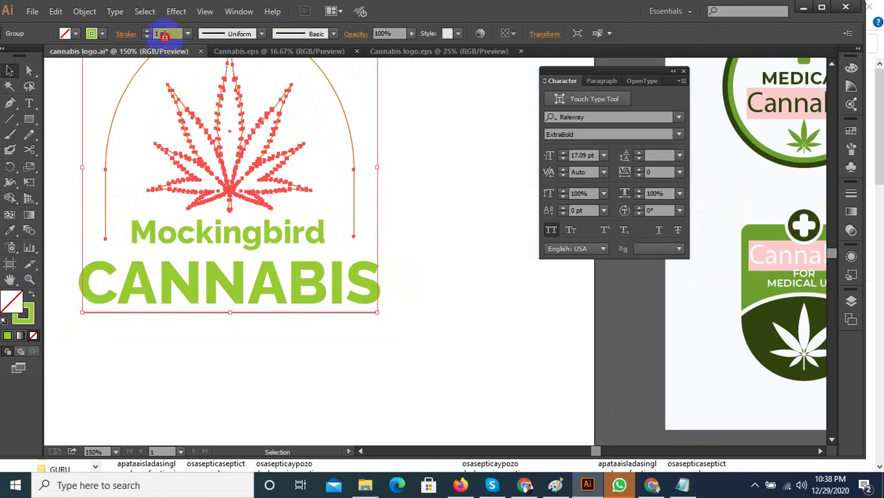
type("3")
key("Return")
key("Up")
key("Up")
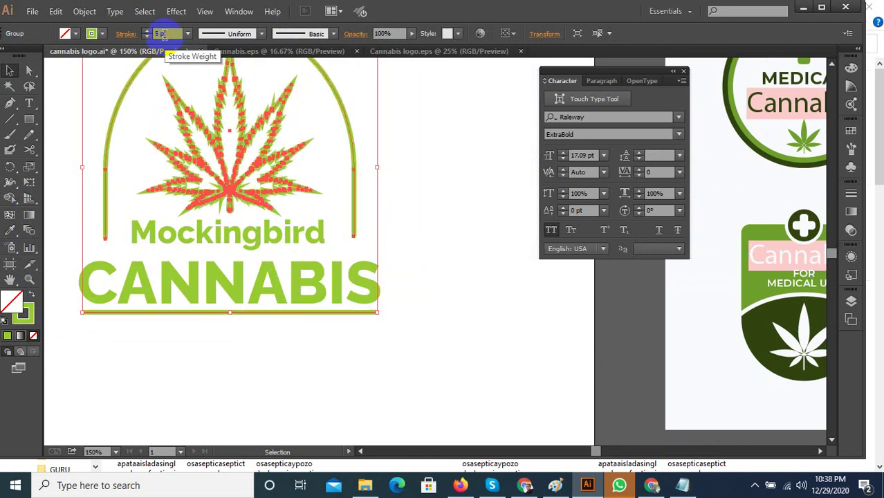
left_click(432, 184)
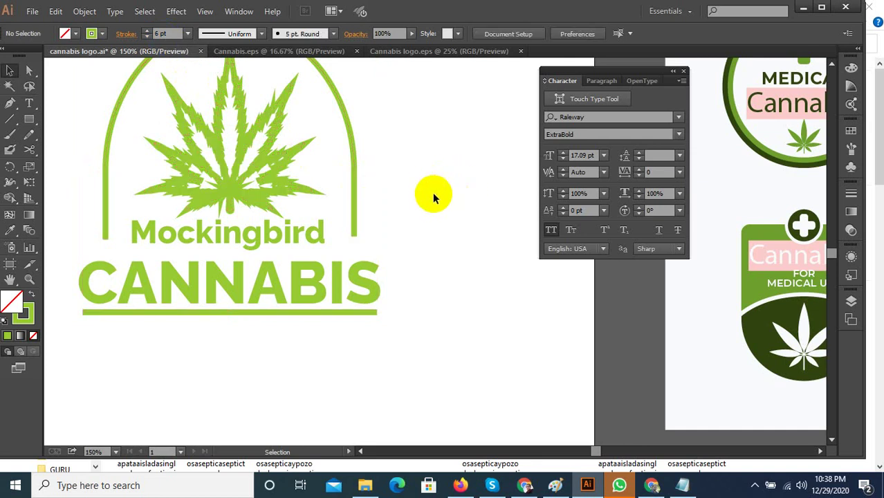
Isolate the group, swap the leaf's fill and stroke to make it solid green, and leave the isolation.
double_click(280, 184)
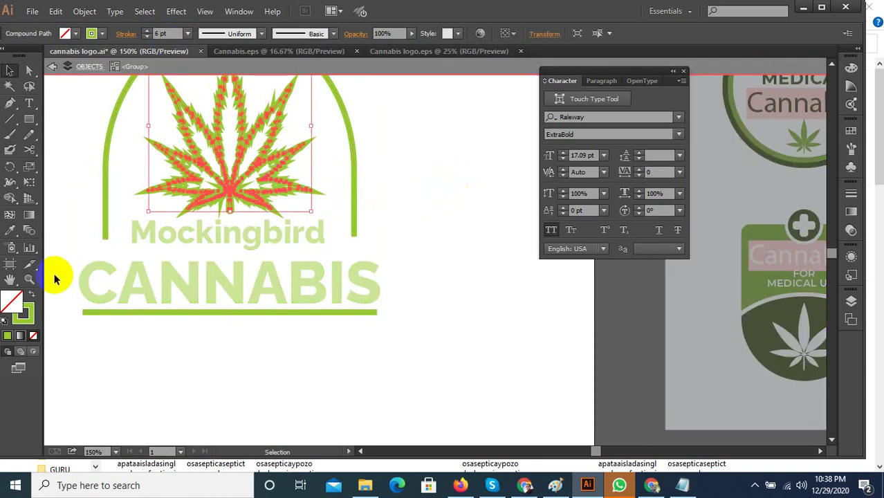
left_click(33, 295)
left_click(370, 359)
scroll(373, 359, "down", 1)
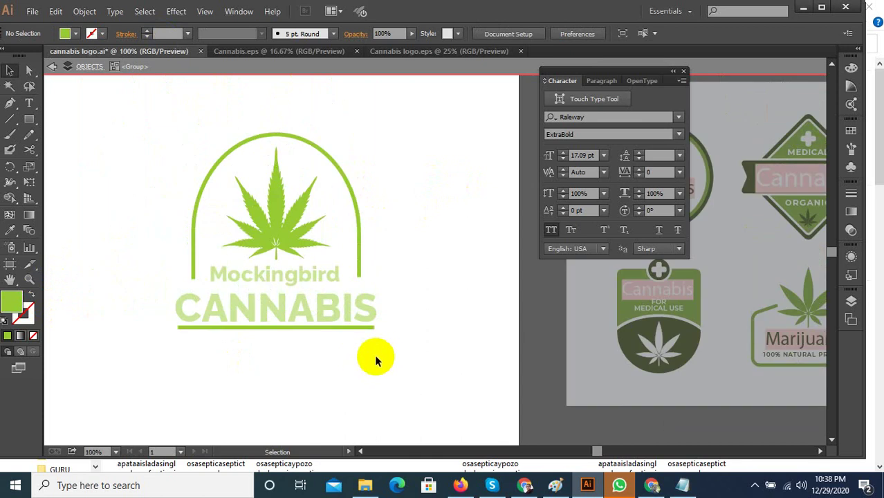
double_click(383, 358)
scroll(389, 356, "down", 2)
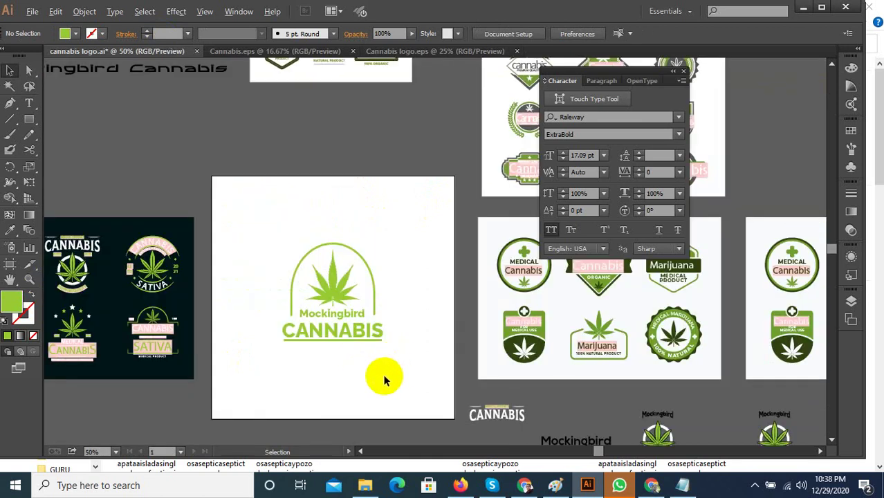
Recolor the CANNABIS lettering dark green by sampling the lower half of the medical-use shield on the white reference sheet.
scroll(375, 366, "up", 1)
left_click(355, 337)
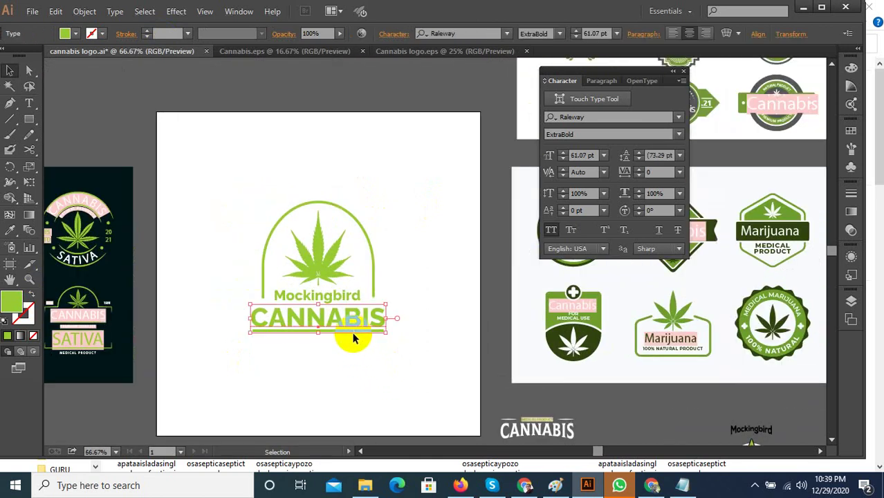
left_click(348, 337)
left_click(353, 337)
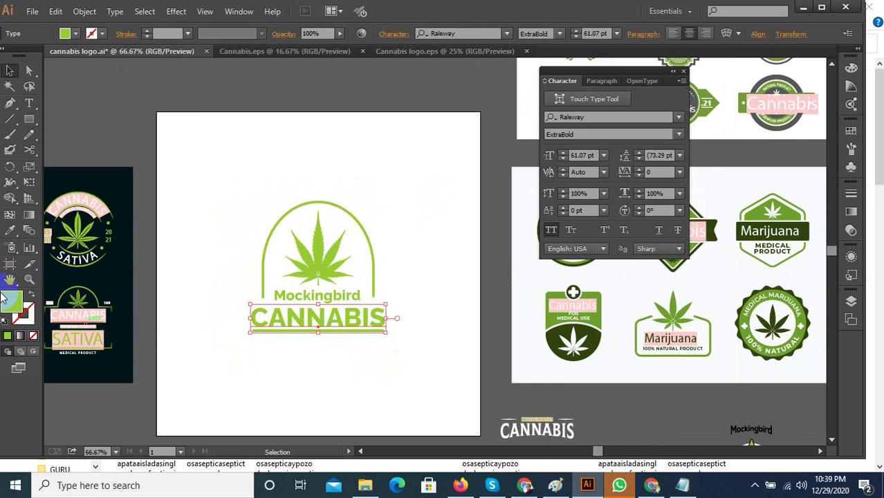
left_click(10, 233)
left_click(572, 326)
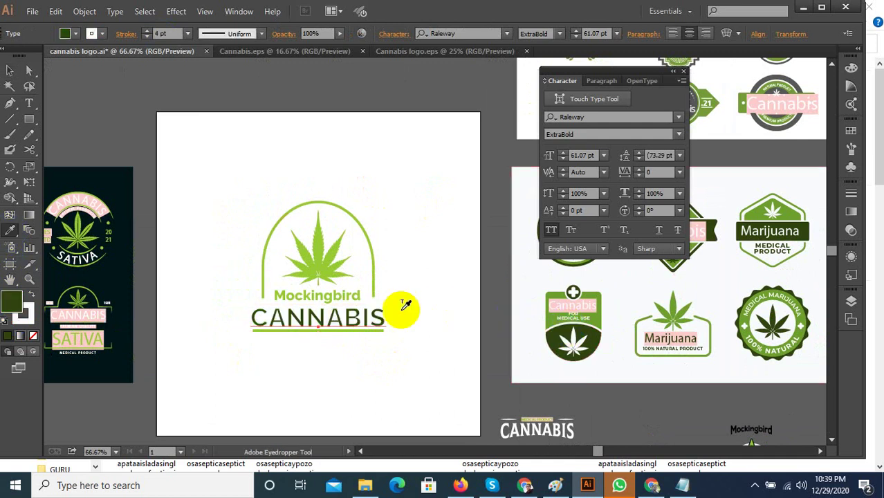
left_click(107, 168)
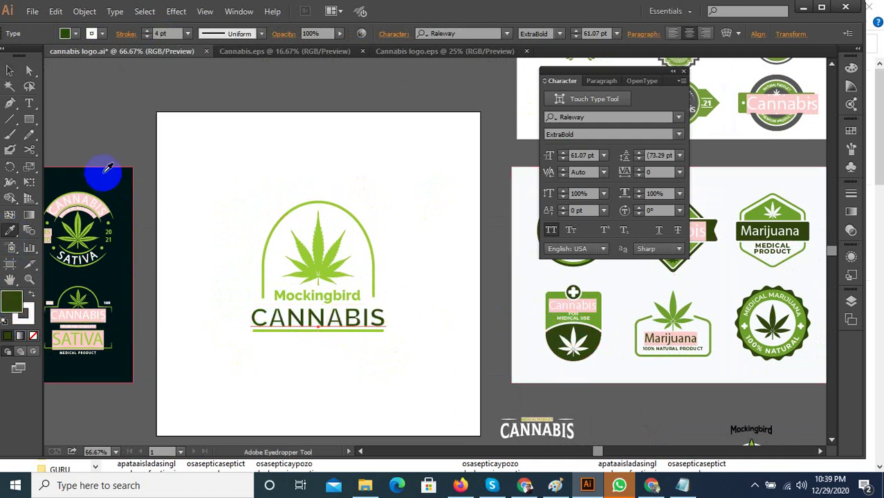
left_click(515, 318)
scroll(533, 335, "up", 3)
left_click(595, 335)
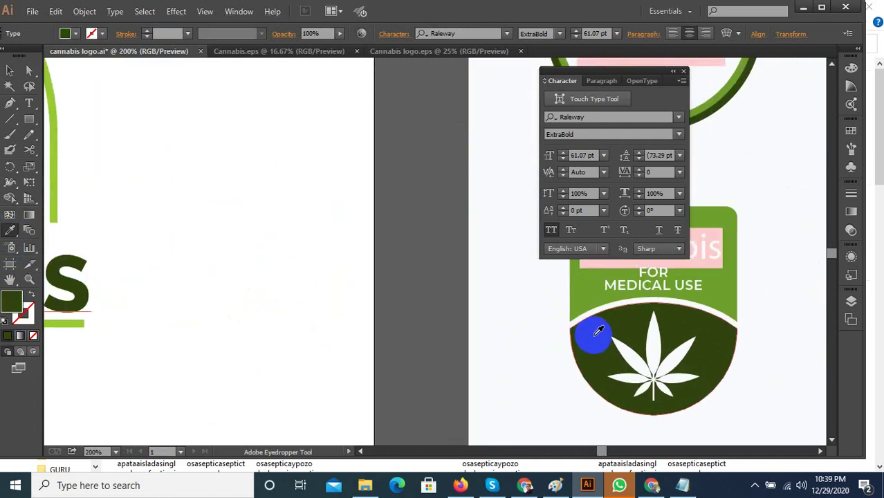
scroll(626, 337, "down", 2)
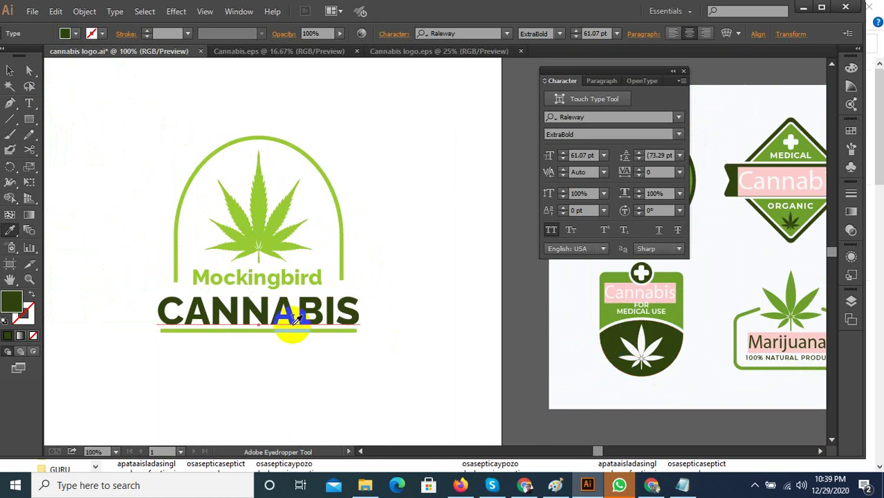
Move the CANNABIS lettering slightly up, closer to Mockingbird and away from the underline.
left_click(10, 71)
left_click(355, 114)
scroll(255, 299, "up", 2)
left_click(258, 317)
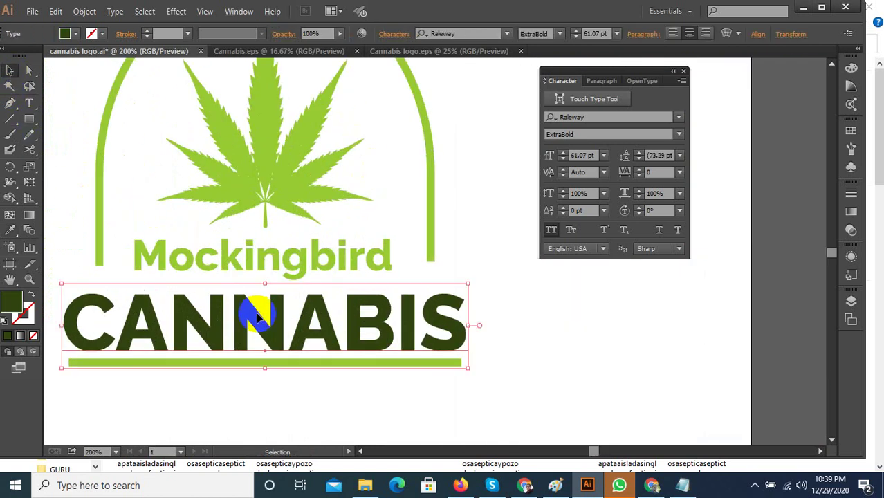
left_click_drag(257, 318, 258, 311)
left_click(536, 318)
scroll(429, 321, "down", 2)
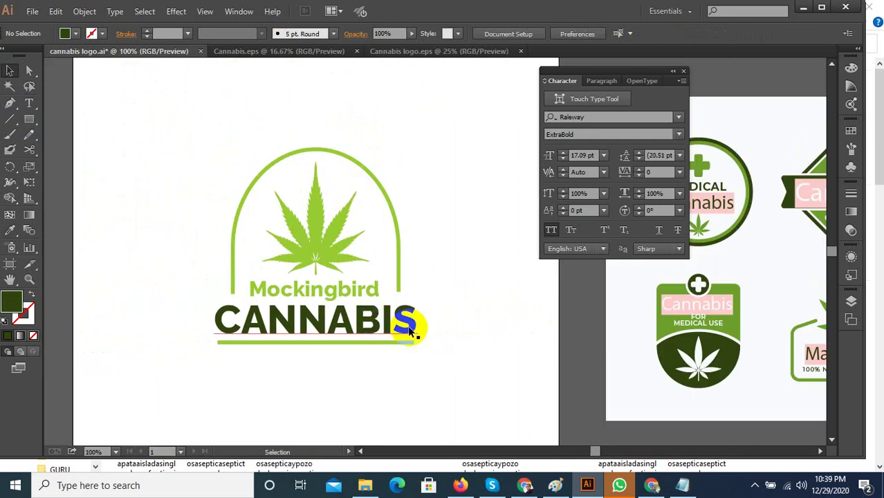
Enlarge the whole badge slightly and center it on the artboard.
scroll(454, 334, "down", 2)
left_click_drag(456, 364, 326, 231)
left_click_drag(434, 242, 440, 233)
left_click_drag(466, 205, 357, 368)
scroll(394, 324, "up", 1)
left_click_drag(389, 316, 386, 323)
left_click(484, 301)
scroll(483, 301, "down", 1)
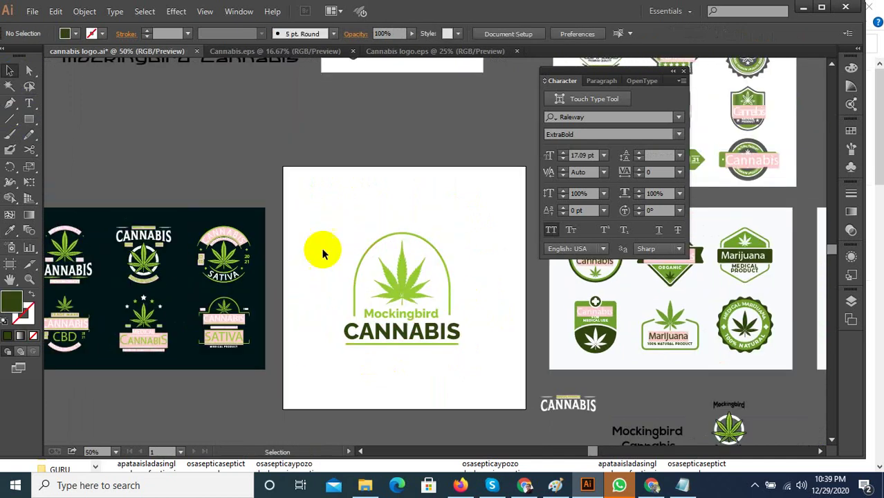
Save the document and export the artboard for web as the image cannabis-logo-1 in the 2021 folder.
left_click(32, 13)
left_click(52, 114)
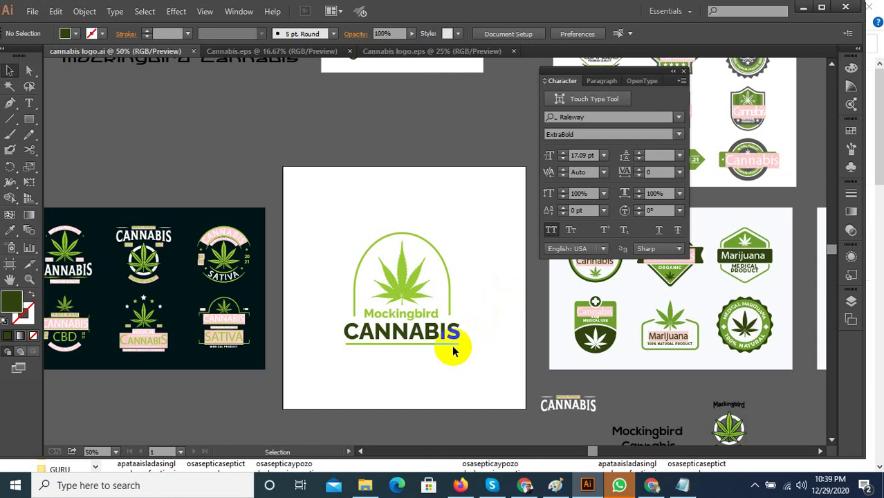
scroll(453, 351, "up", 1)
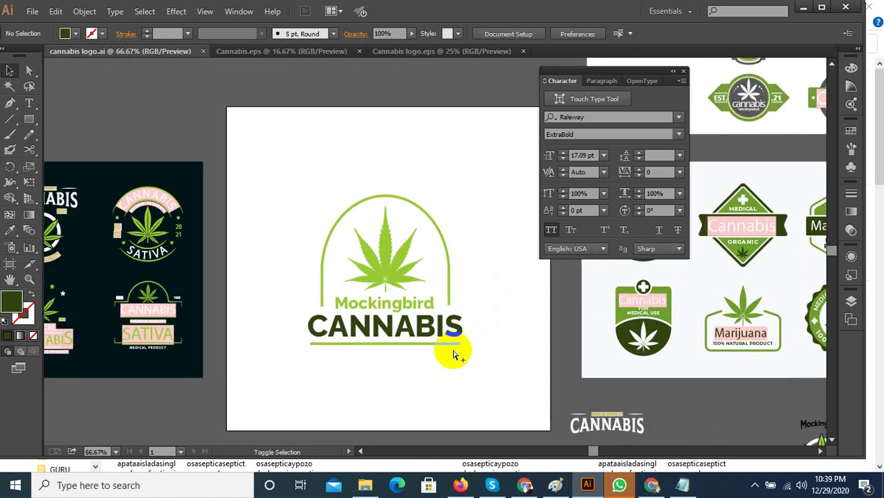
key("ctrl+alt+shift+s")
left_click(701, 430)
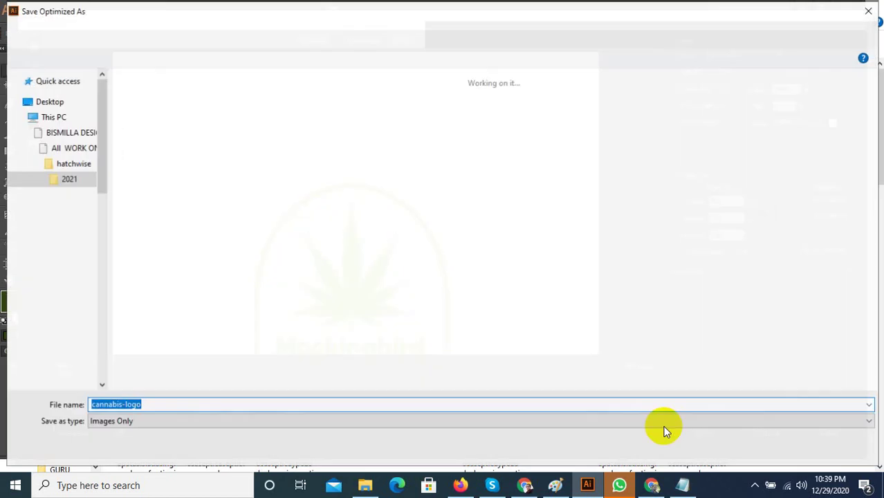
left_click(664, 423)
left_click(312, 220)
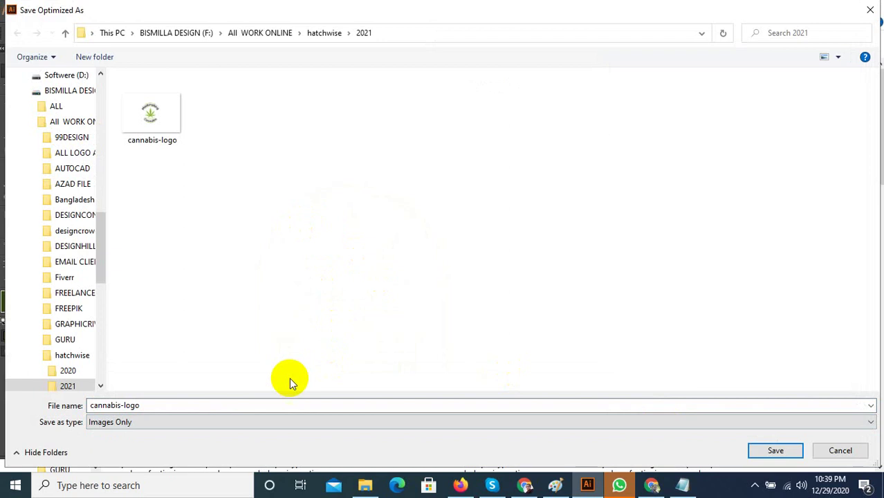
left_click(173, 401)
left_click(211, 404)
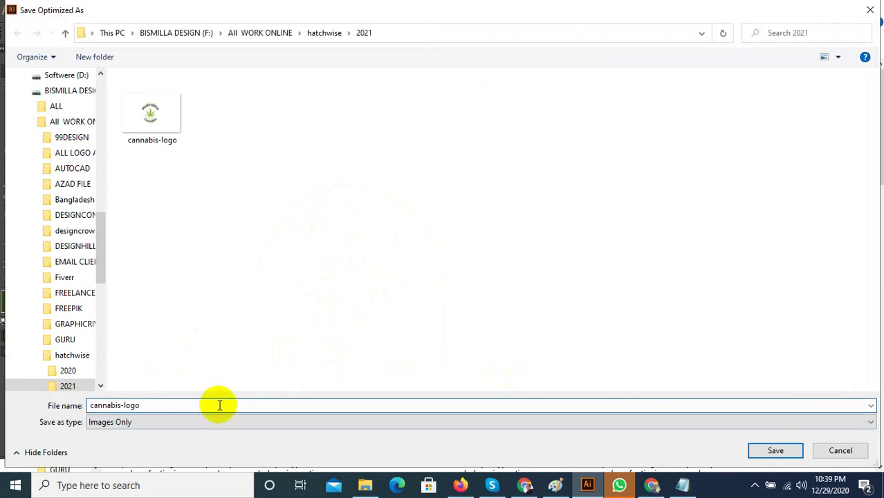
type("1")
left_click(776, 451)
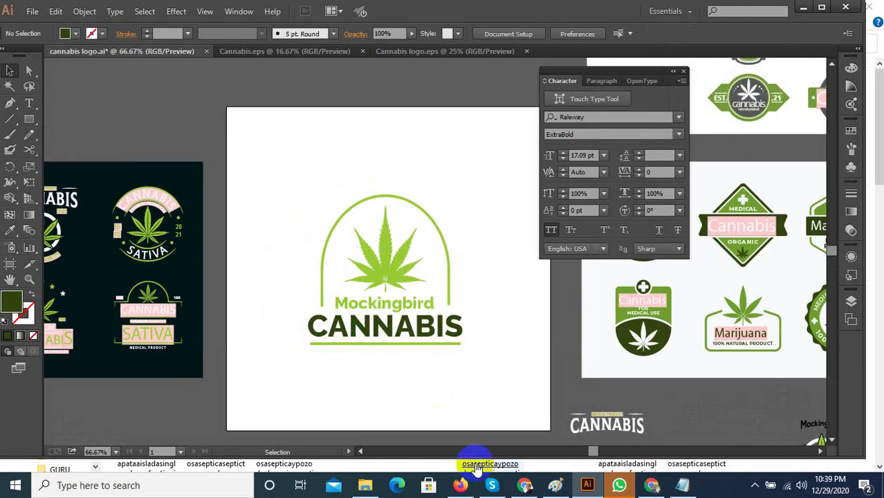
Switch to Chrome and open the entry upload page of the Mockingbird Cannabis logo contest on Hatchwise.
left_click(524, 485)
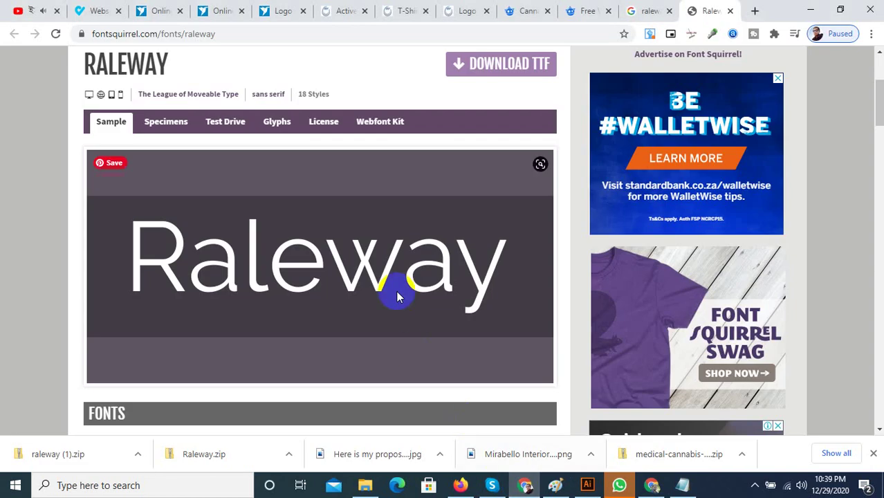
left_click(291, 9)
left_click(400, 8)
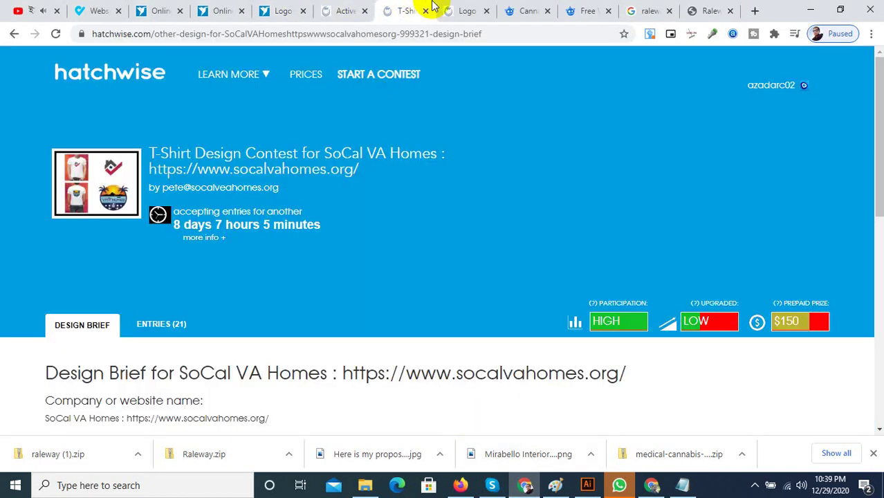
left_click(462, 10)
scroll(430, 213, "up", 3)
left_click(714, 171)
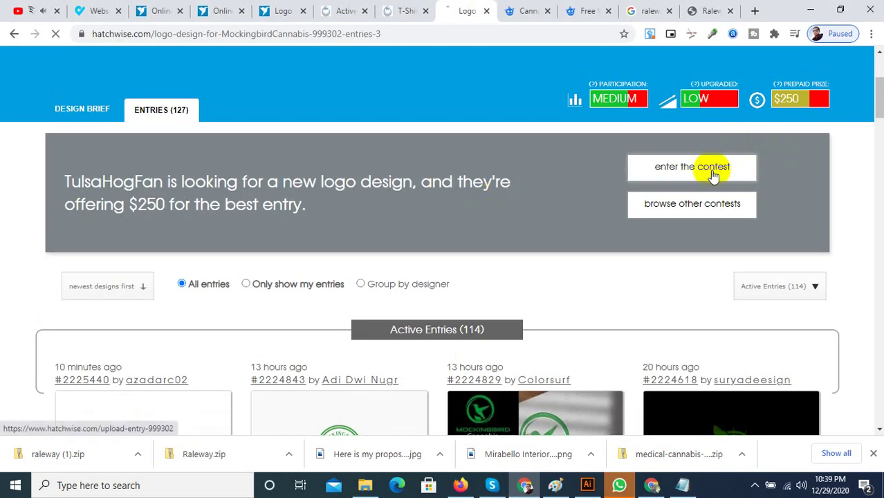
scroll(341, 361, "down", 3)
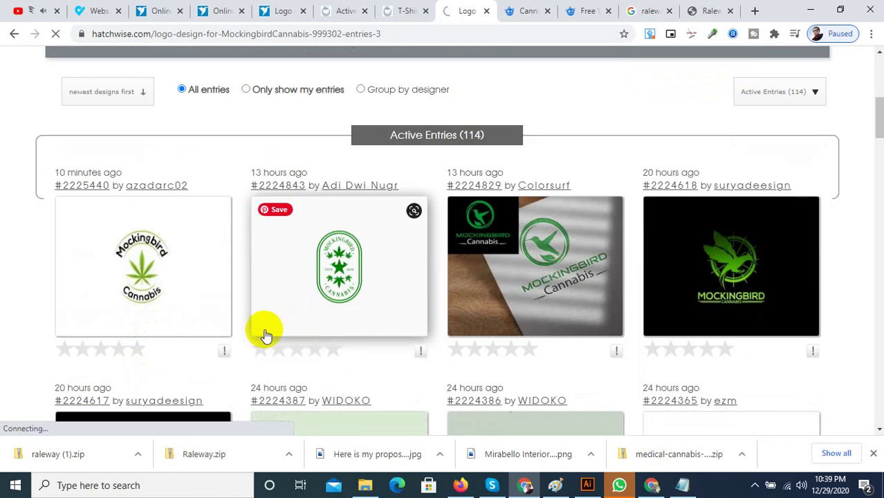
scroll(262, 331, "up", 3)
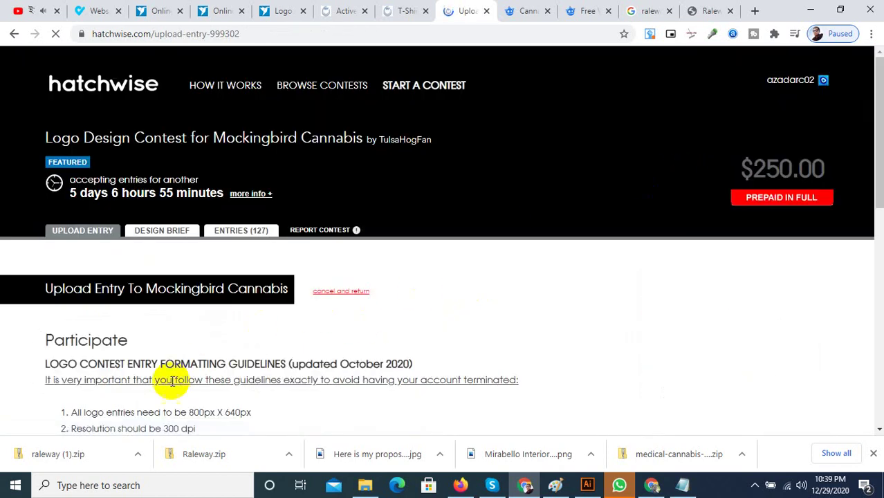
Attach cannabis-logo-1.jpg as the contest entry image.
scroll(118, 314, "down", 4)
left_click(73, 273)
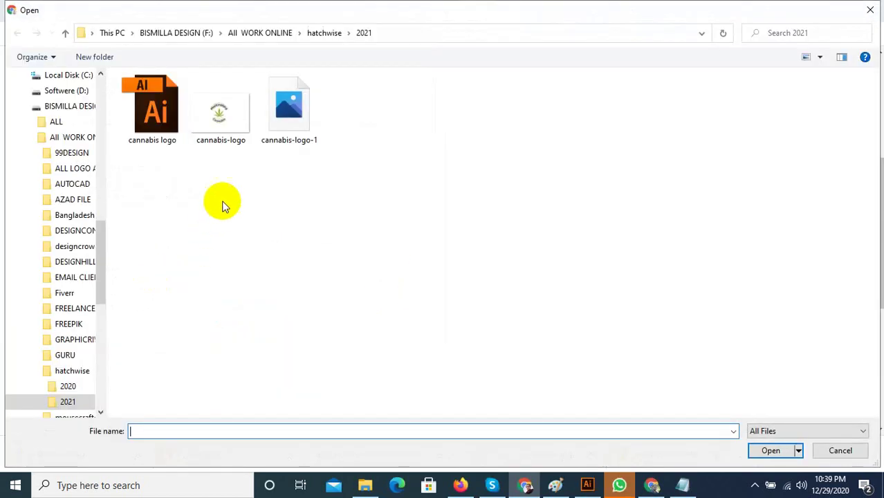
double_click(289, 108)
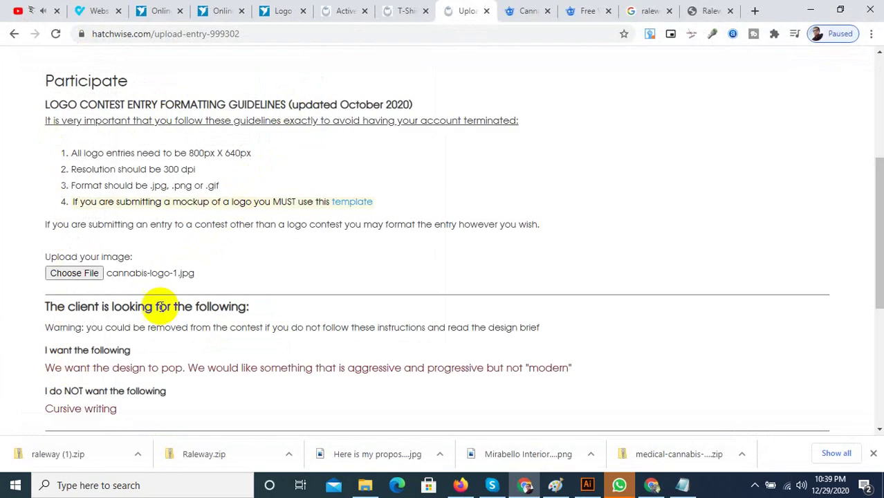
Agree to the originality promise and submit the contest entry.
scroll(138, 304, "down", 3)
scroll(90, 313, "down", 1)
left_click(46, 207)
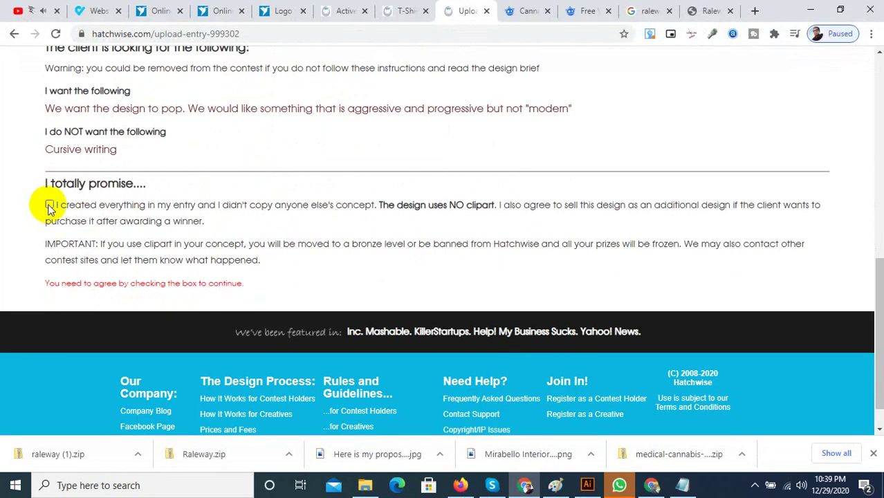
left_click(48, 206)
left_click(86, 296)
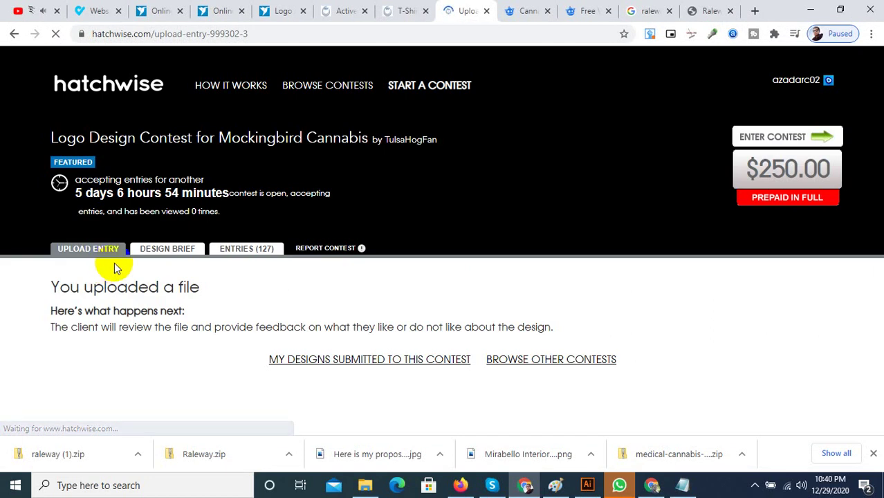
scroll(254, 331, "down", 2)
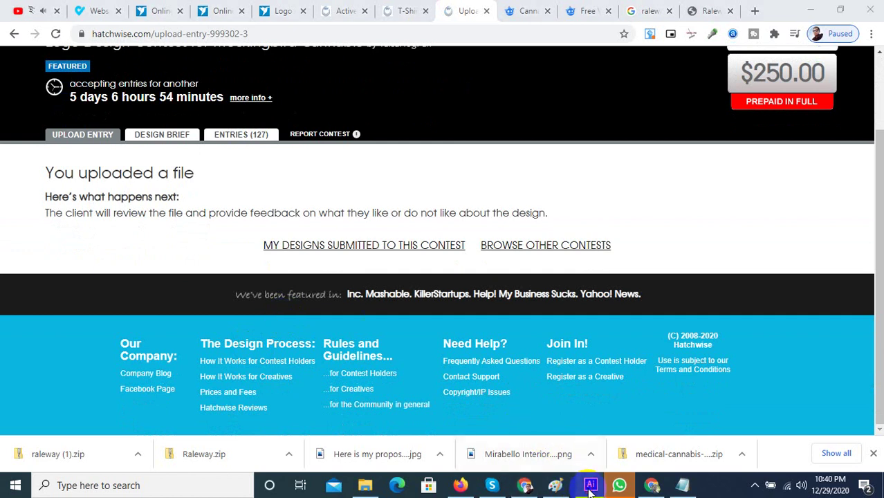
Switch back to Illustrator, maximize its window and copy the complete Mockingbird Cannabis badge.
left_click(586, 481)
scroll(431, 349, "down", 2)
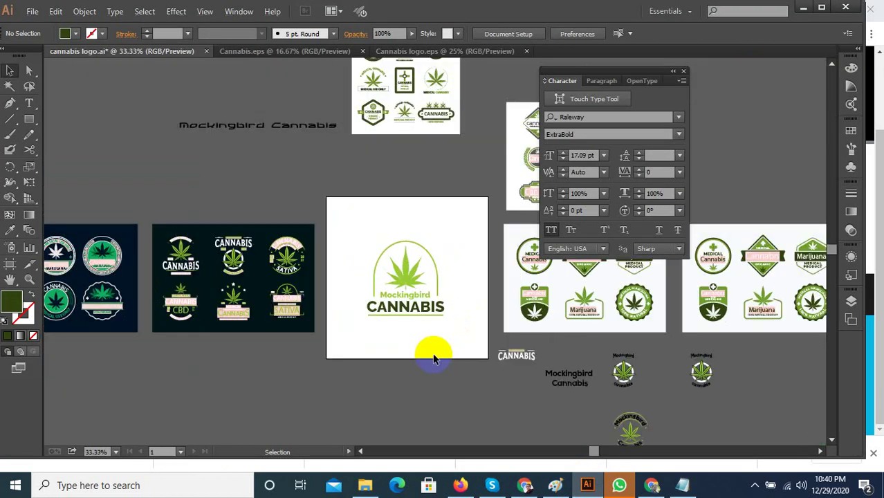
scroll(418, 325, "up", 3)
left_click_drag(510, 370, 274, 147)
scroll(271, 170, "down", 1)
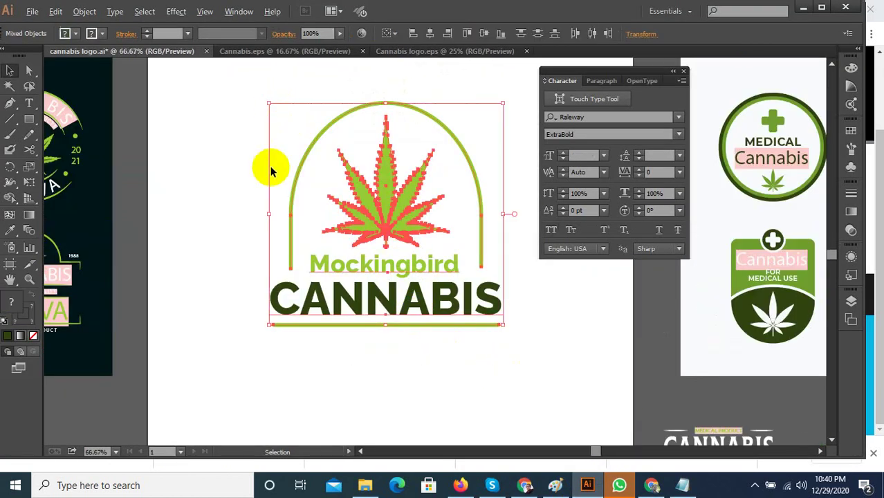
left_click(278, 153)
left_click(823, 9)
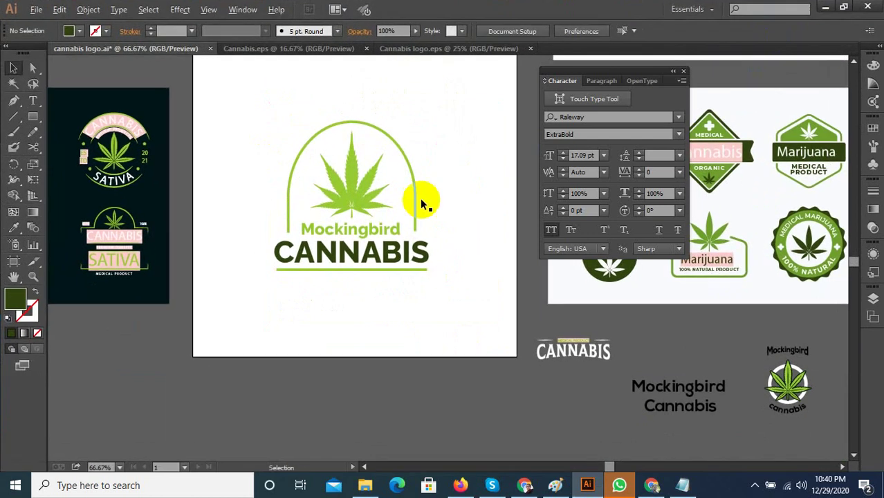
scroll(415, 202, "up", 2)
scroll(411, 222, "down", 2)
left_click_drag(430, 309, 302, 114)
In Cannabis logo.eps, delete the leaf and arcs emblem above the YOUR COMPANY text.
left_click(332, 50)
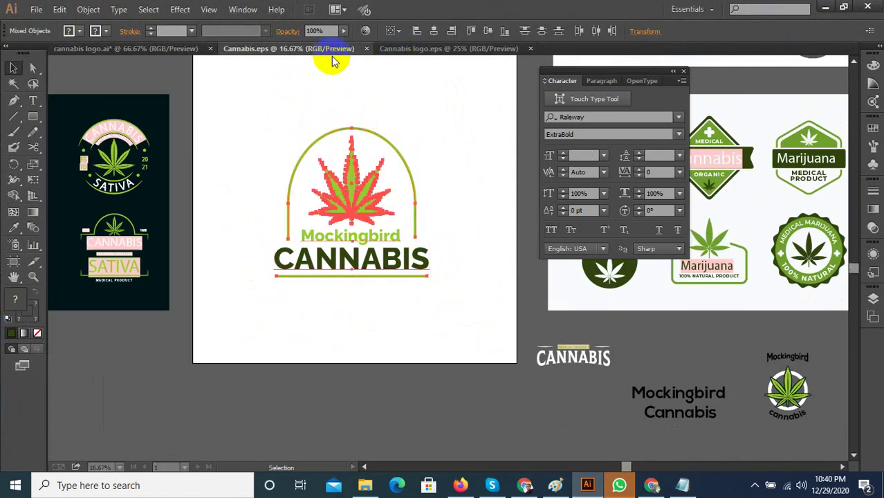
left_click(451, 51)
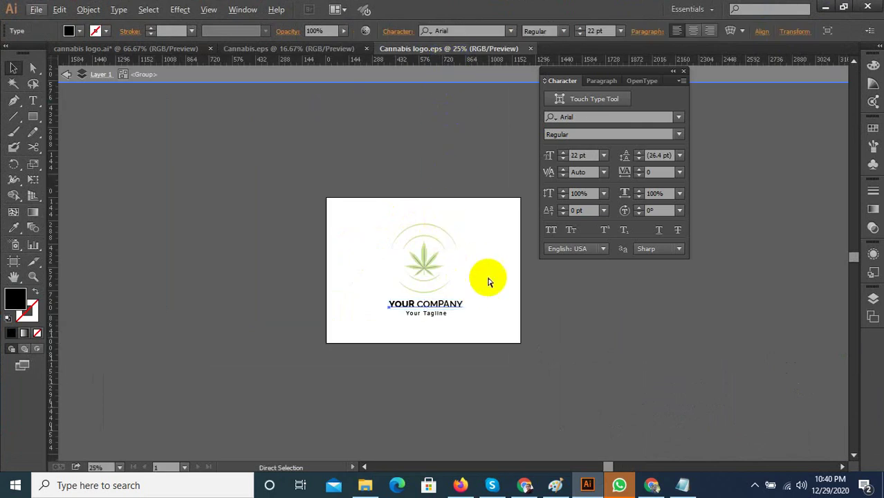
scroll(477, 290, "up", 2)
left_click(568, 312)
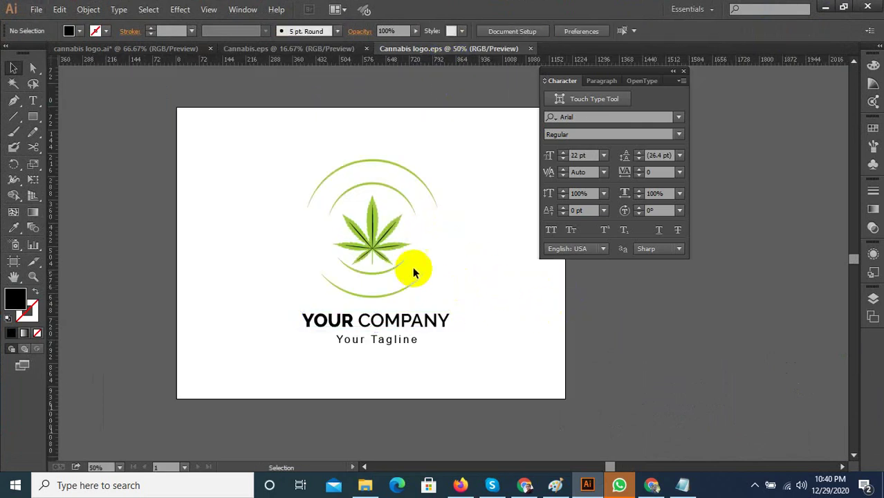
left_click(402, 205)
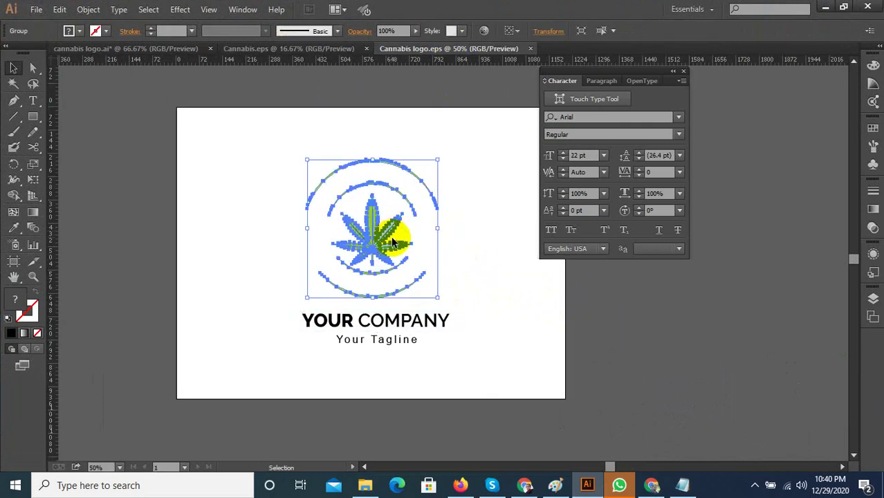
key("Delete")
Paste the arched badge into the template, enlarge it and place it above YOUR COMPANY.
key("ctrl+v")
left_click_drag(453, 268, 376, 229)
left_click_drag(433, 280, 458, 302)
left_click(698, 340)
Move the Mockingbird and CANNABIS text lines out of the badge to below the artboard.
left_click(400, 289)
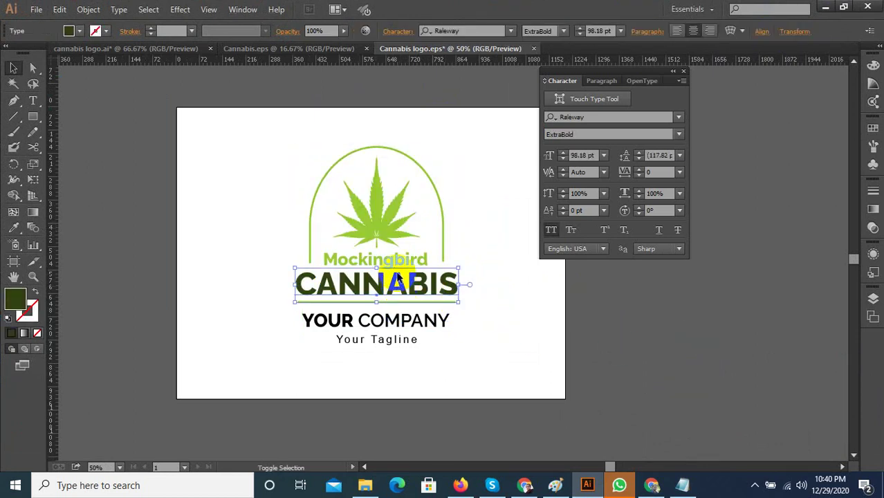
left_click(390, 260)
double_click(392, 260)
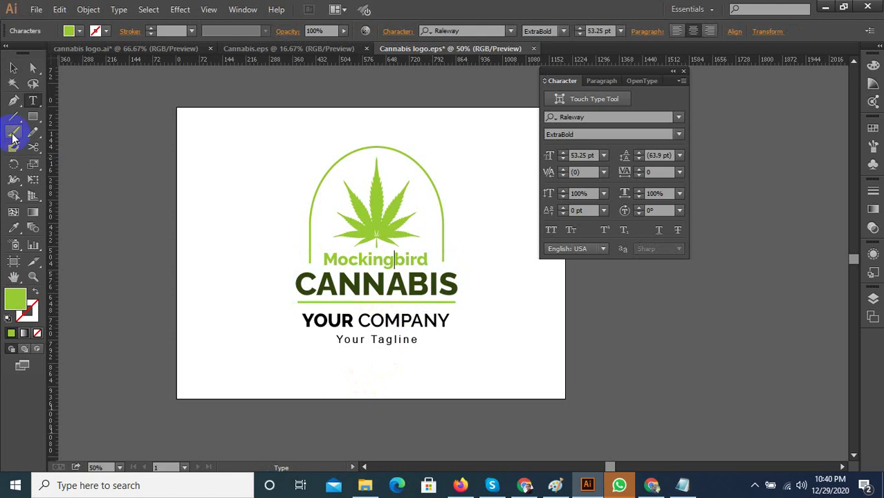
left_click(12, 70)
left_click(350, 285, "shift")
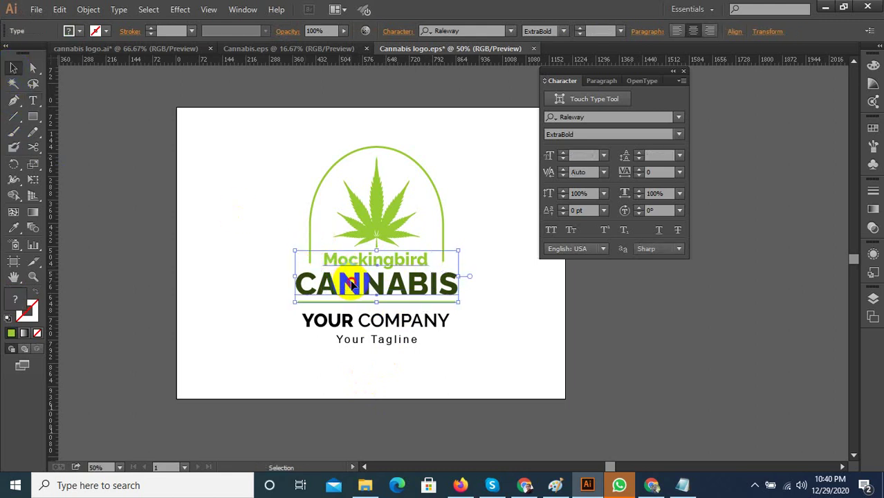
left_click_drag(351, 285, 350, 432)
left_click(458, 360)
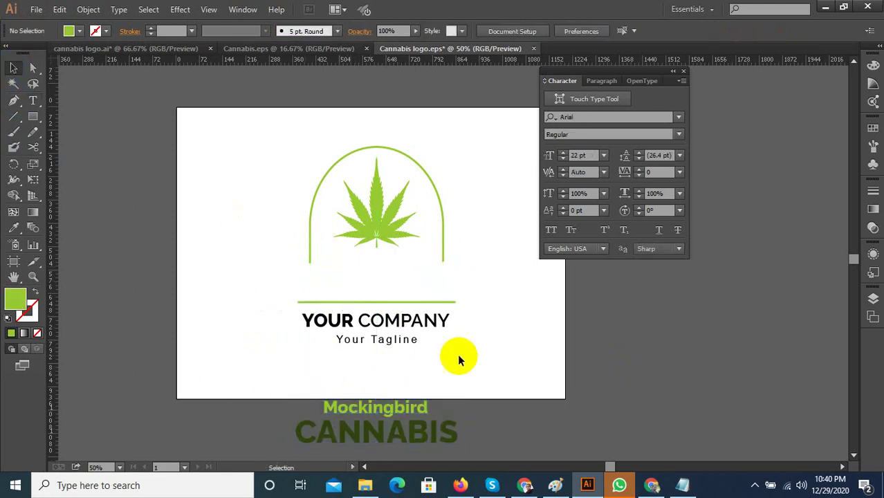
Move the YOUR COMPANY and tagline group up between the arch and the green line, and enlarge it slightly to match the line's width.
left_click(382, 340)
left_click_drag(380, 323, 386, 272)
scroll(458, 299, "up", 1)
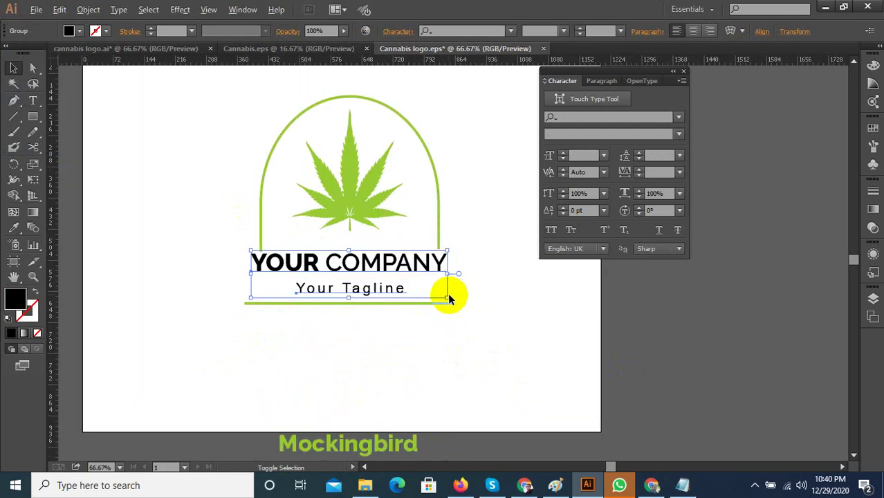
left_click_drag(447, 297, 454, 305)
Bring Your Tagline closer to YOUR COMPANY within the group, then shift the text group slightly down toward the green line.
double_click(372, 293)
scroll(371, 292, "up", 2)
left_click(365, 290)
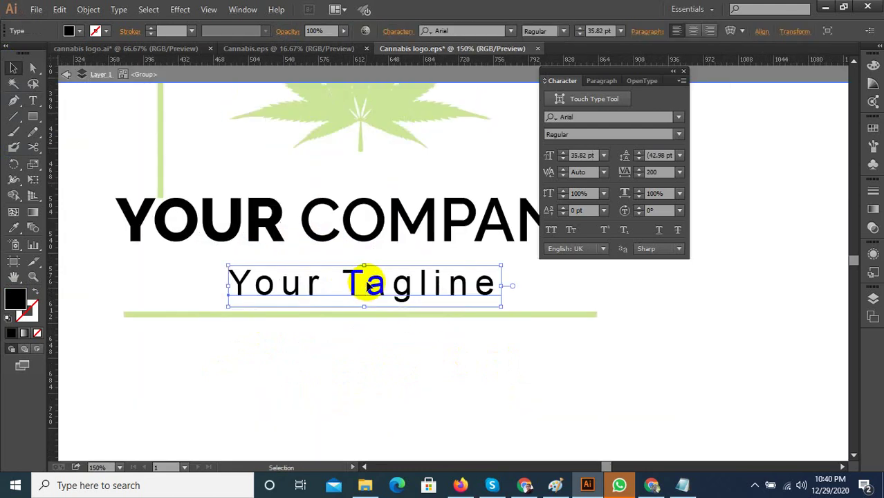
left_click_drag(365, 291, 365, 267)
scroll(384, 311, "down", 1)
scroll(421, 290, "down", 1)
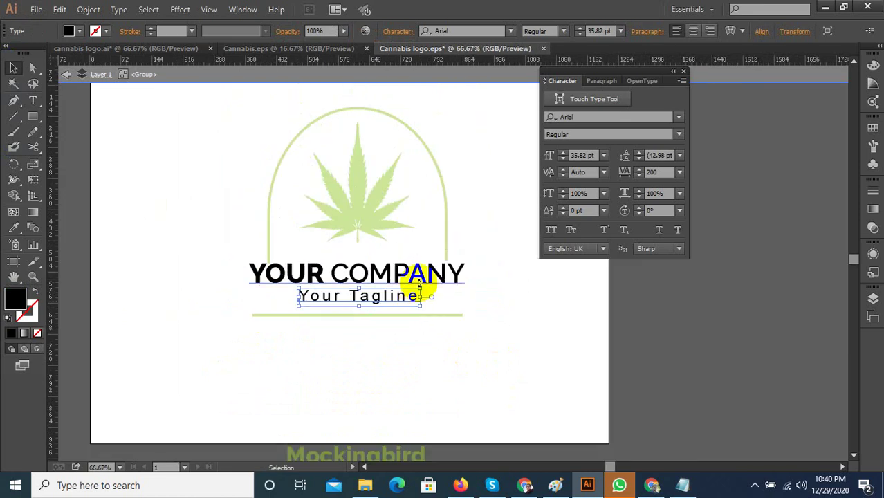
key("Escape")
scroll(395, 298, "up", 1)
left_click(388, 278)
scroll(382, 271, "up", 1)
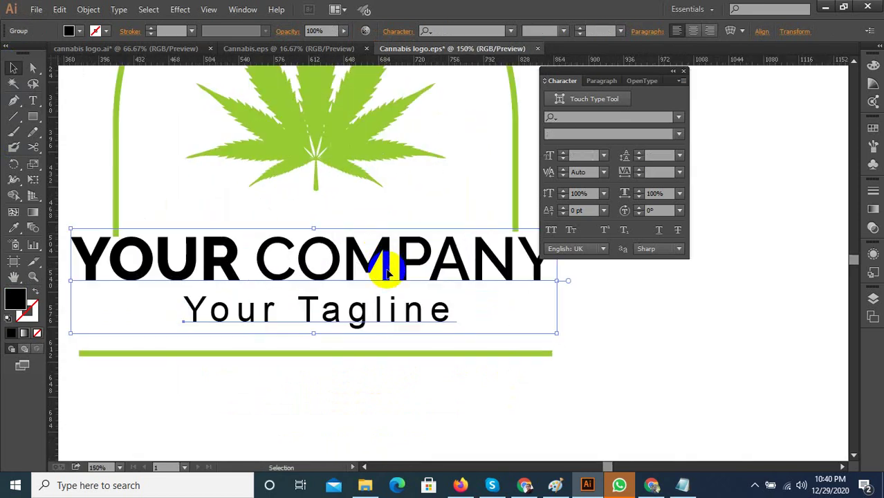
left_click_drag(383, 267, 388, 279)
scroll(422, 326, "down", 2)
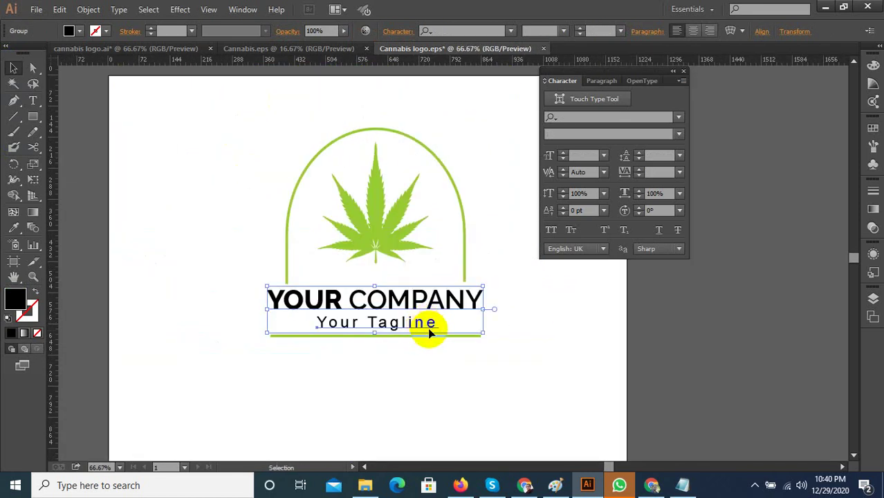
Recolor the YOUR COMPANY and tagline group with the leaf's light green using the Eyedropper.
left_click(13, 227)
left_click(385, 211)
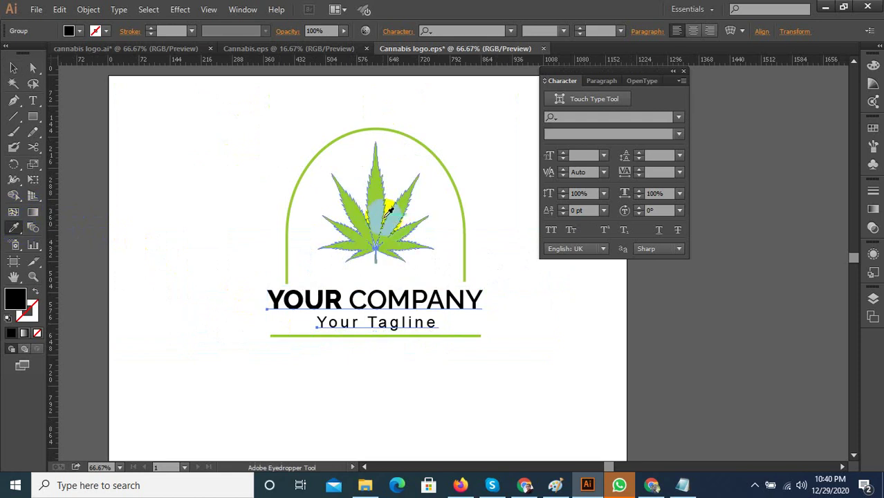
left_click(14, 68)
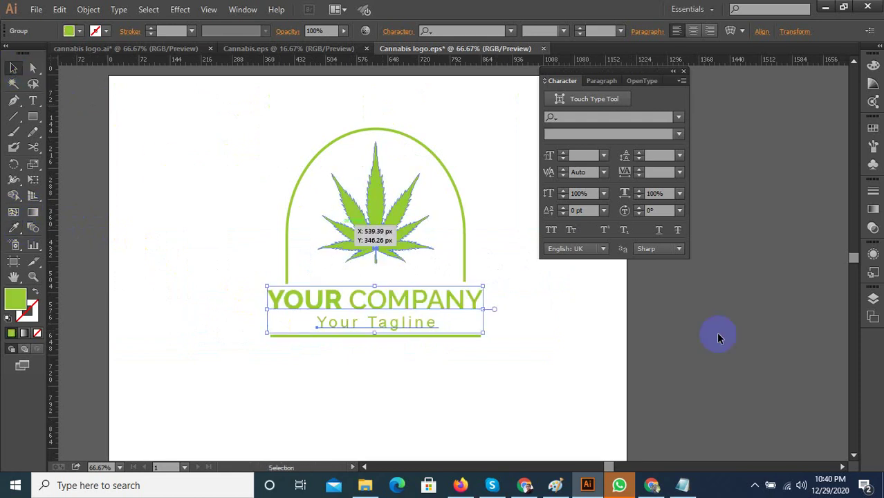
left_click(716, 336)
Recolor only Your Tagline with the dark green sampled from the CANNABIS text below the artboard.
double_click(418, 323)
left_click(415, 324)
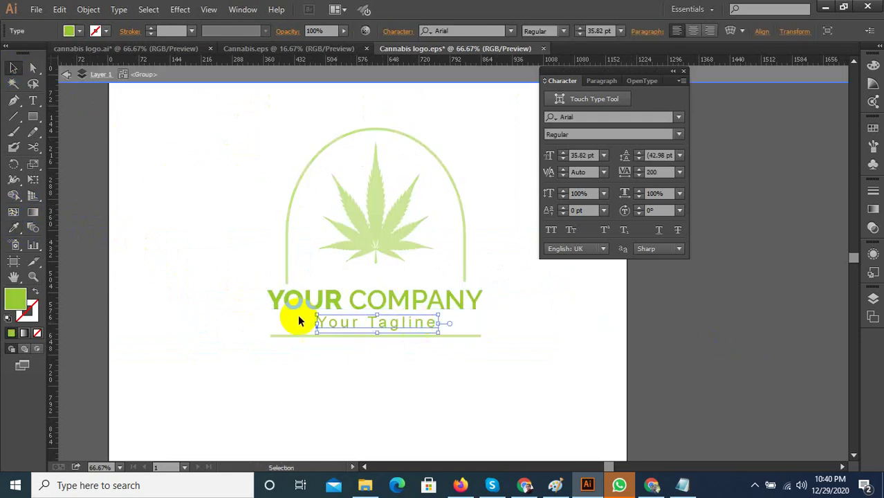
scroll(224, 218, "down", 2)
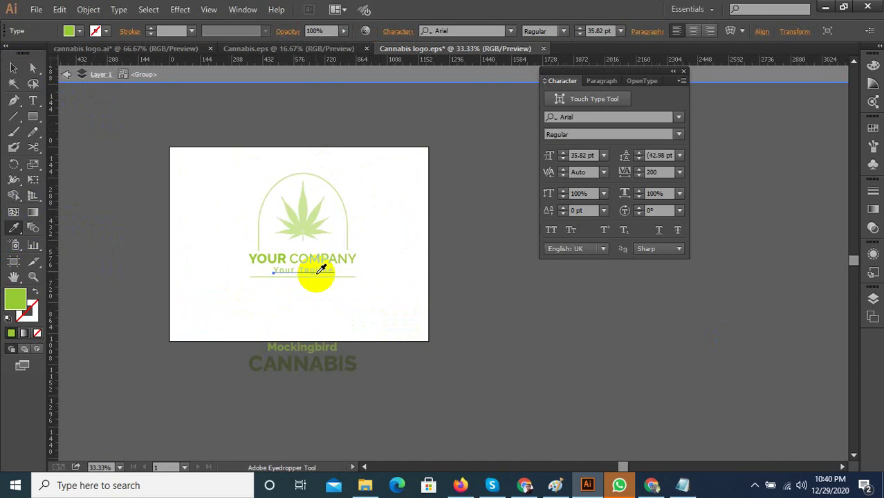
left_click(324, 361)
scroll(317, 365, "up", 2)
left_click(320, 362)
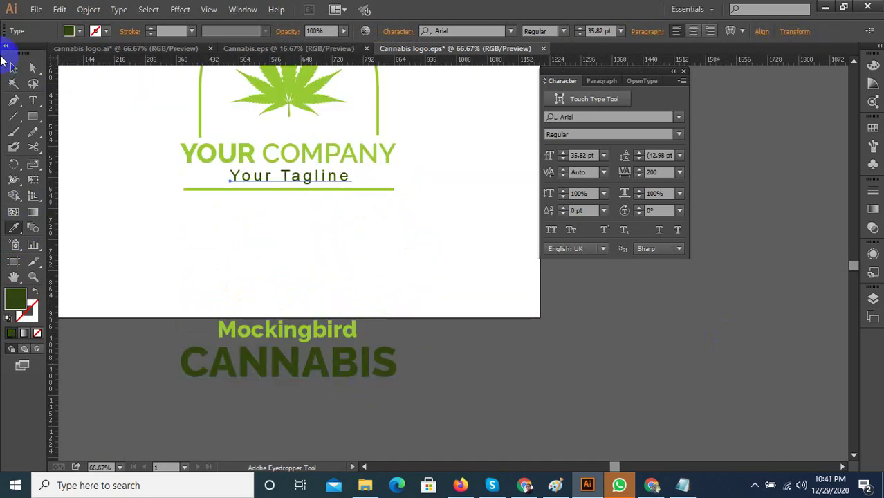
left_click(13, 68)
left_click(525, 377)
Delete the leftover Mockingbird and CANNABIS text below the artboard.
scroll(525, 378, "down", 1)
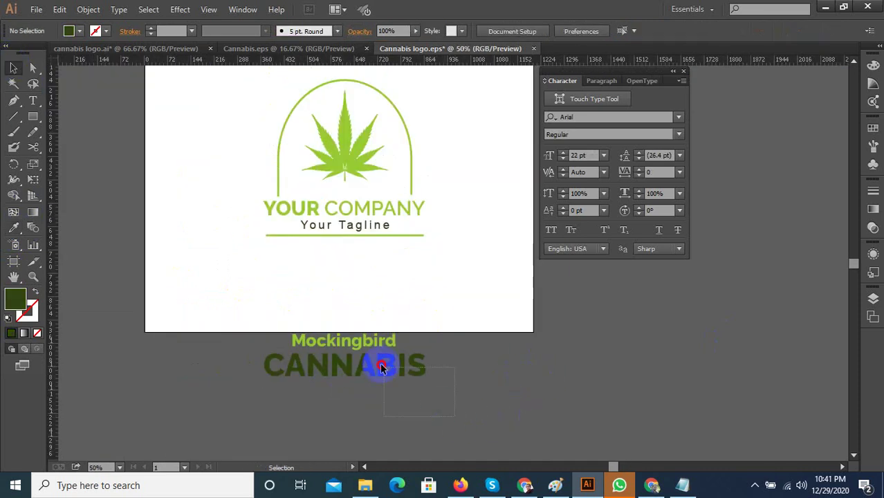
left_click_drag(381, 367, 350, 351)
key("Delete")
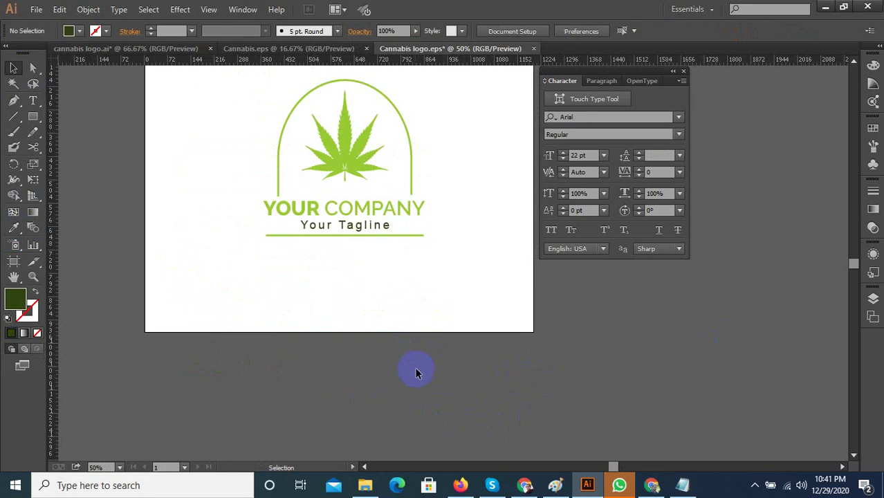
left_click(461, 351)
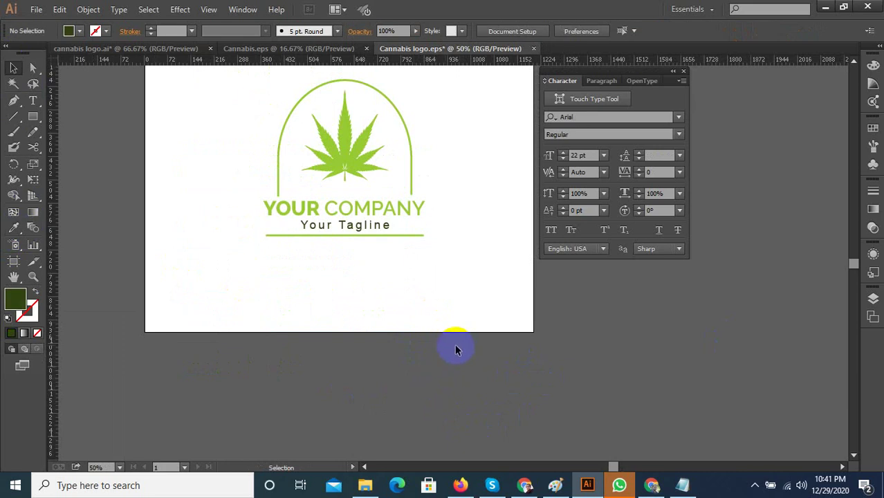
scroll(457, 345, "down", 2)
scroll(416, 296, "up", 4)
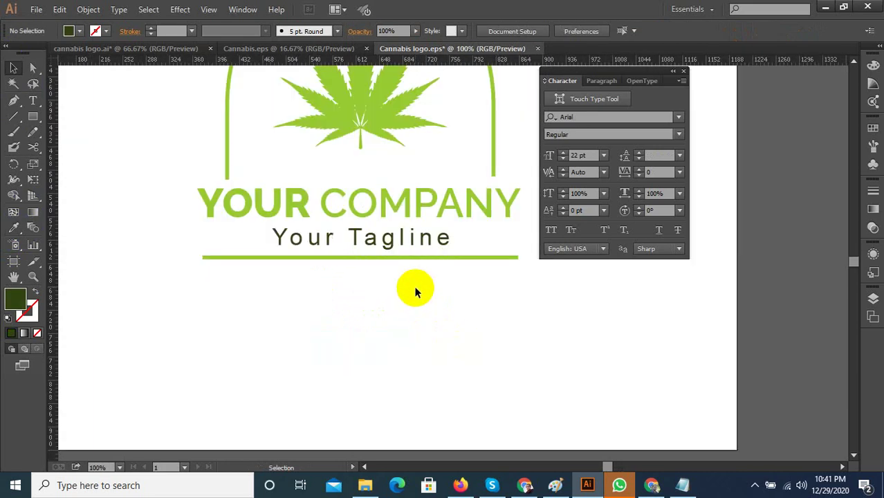
Check the green line under the tagline, then group the whole logo and center it on the artboard.
left_click(416, 257)
double_click(419, 257)
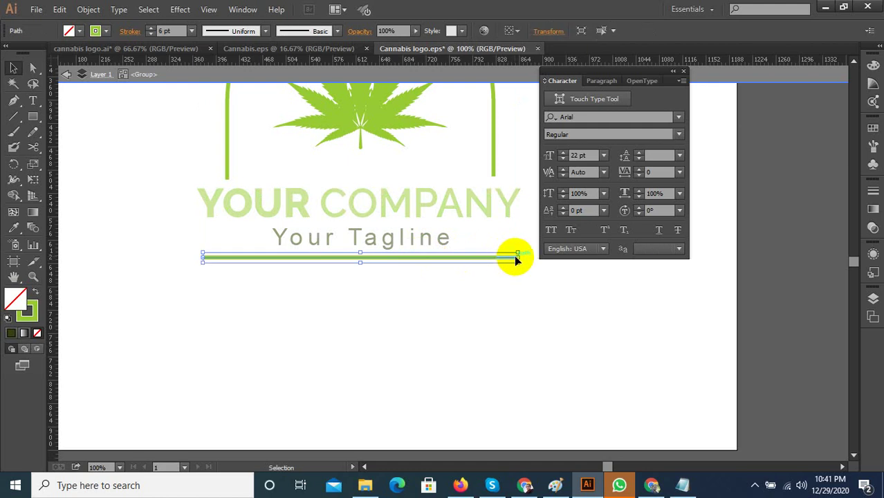
scroll(425, 315, "down", 4)
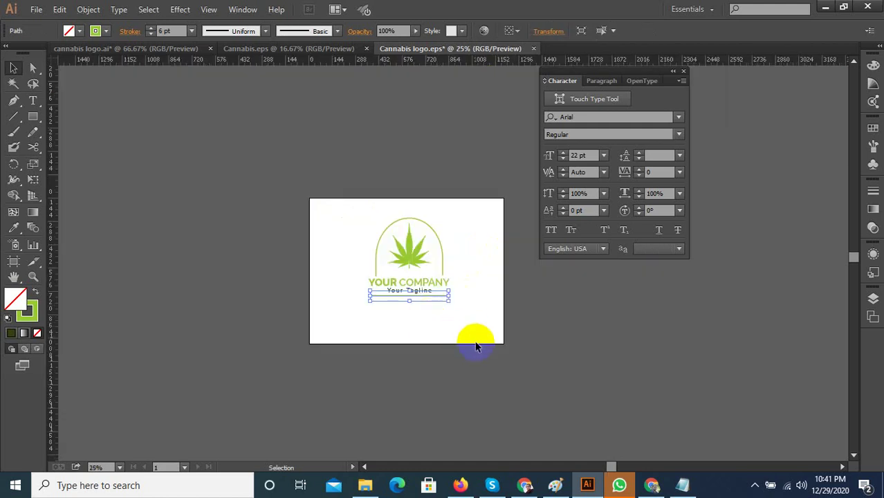
left_click_drag(365, 186, 366, 188)
key("ctrl+g")
scroll(414, 263, "up", 2)
left_click_drag(417, 255, 418, 270)
scroll(419, 280, "down", 1)
Save the template as a new Illustrator EPS file named Cannabis logo 1 with the default EPS options.
key("ctrl+shift+s")
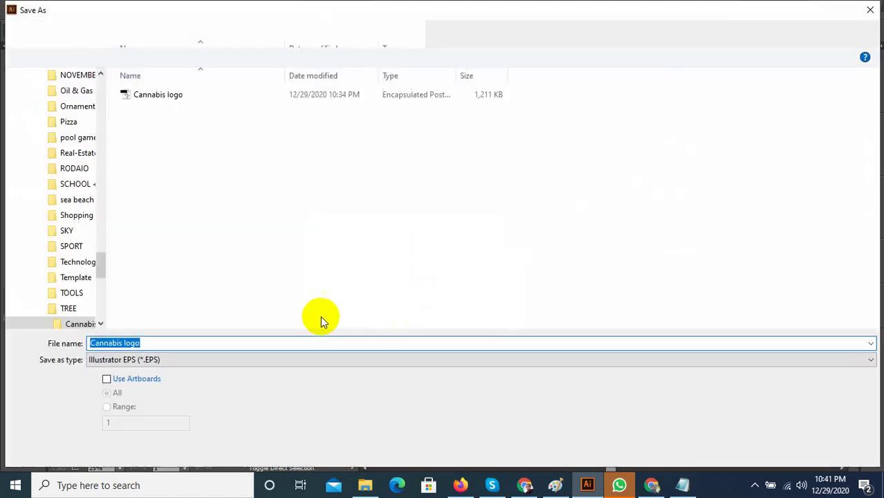
type("1")
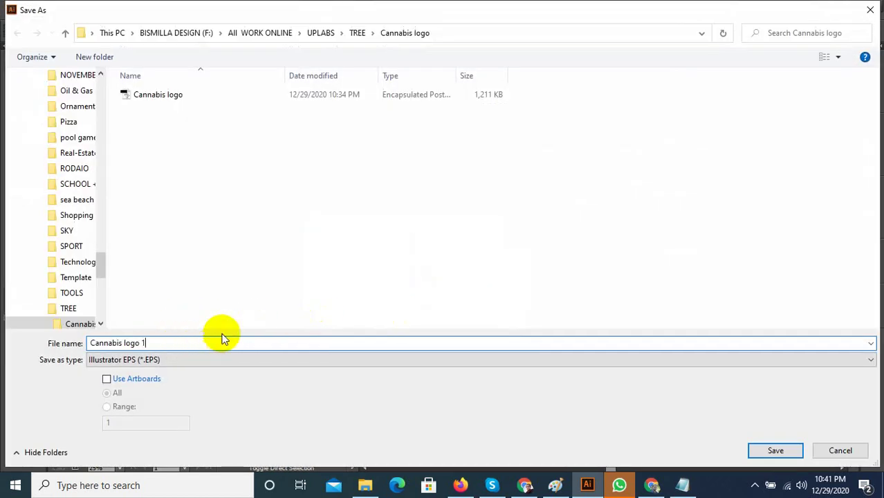
left_click(775, 450)
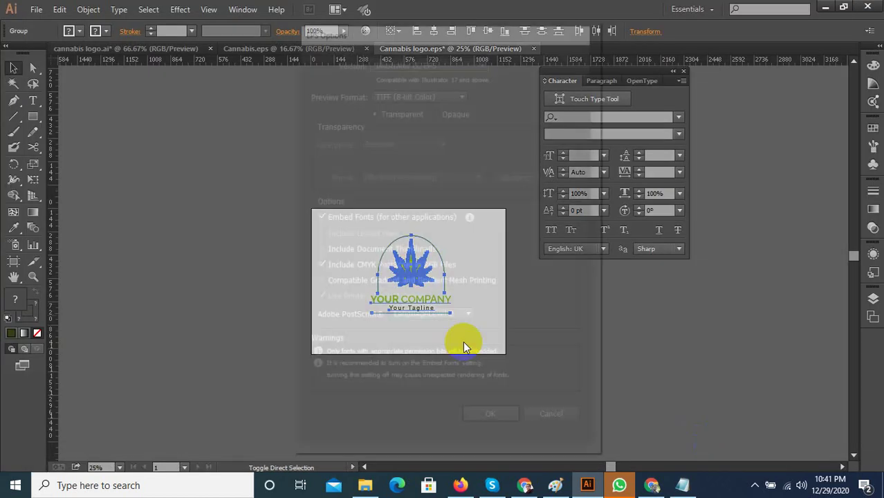
left_click(490, 422)
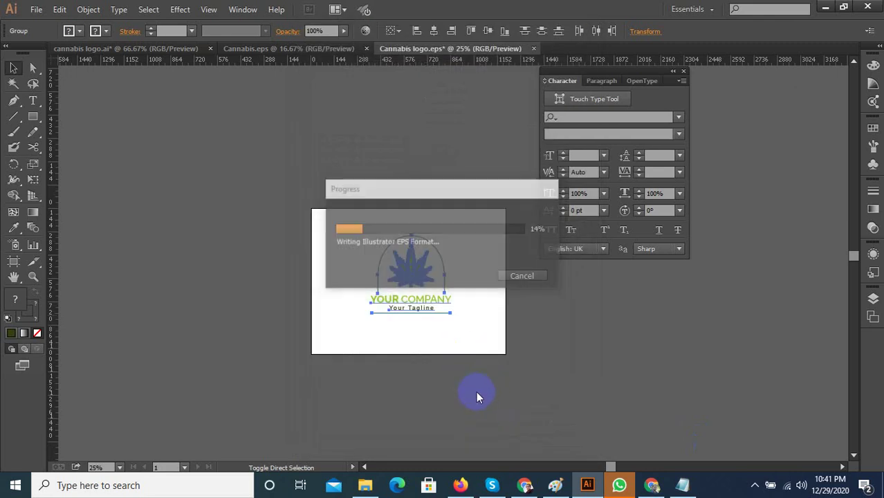
Copy the finished logo, replace the old emblem and text in Cannabis.eps with it, and enlarge it in the middle of the artboard.
key("ctrl+shift+s")
left_click(324, 194)
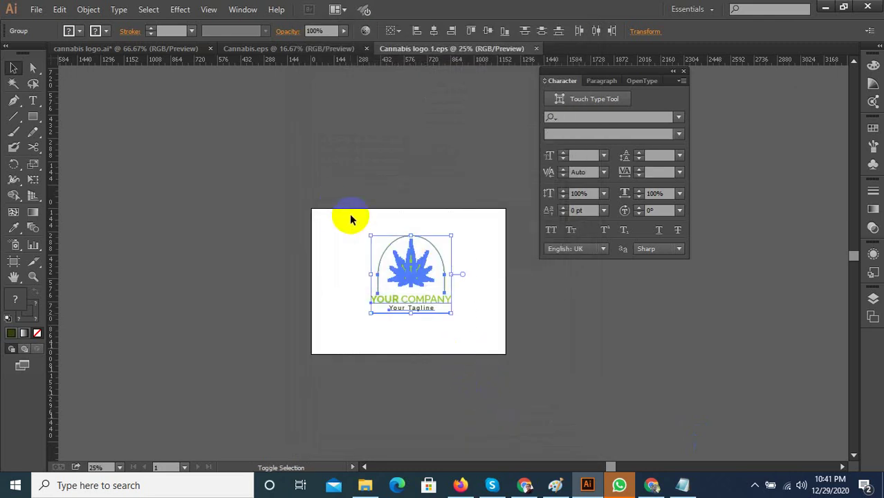
left_click(254, 50)
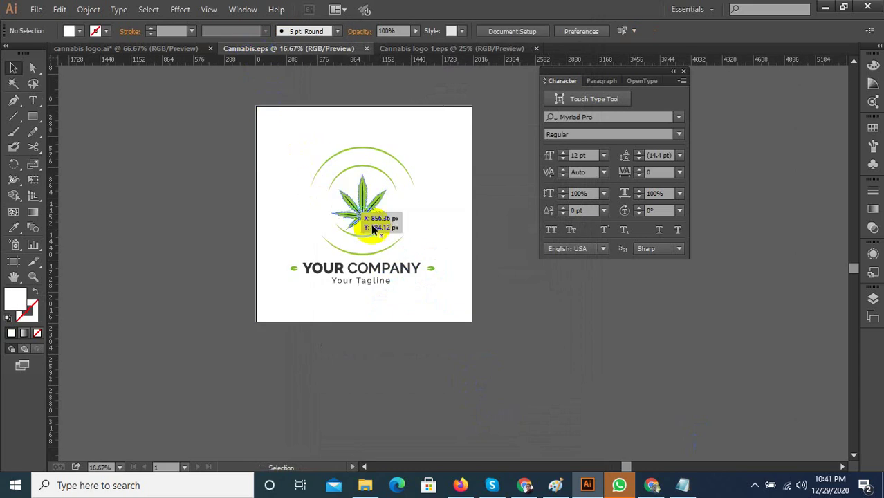
left_click(381, 258, "shift")
left_click(378, 268, "shift")
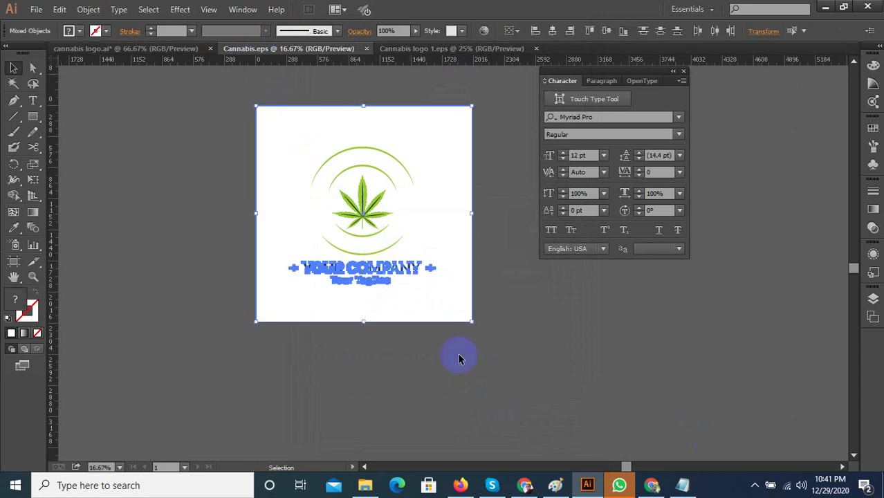
left_click_drag(458, 355, 280, 144)
left_click(288, 137, "shift")
key("Delete")
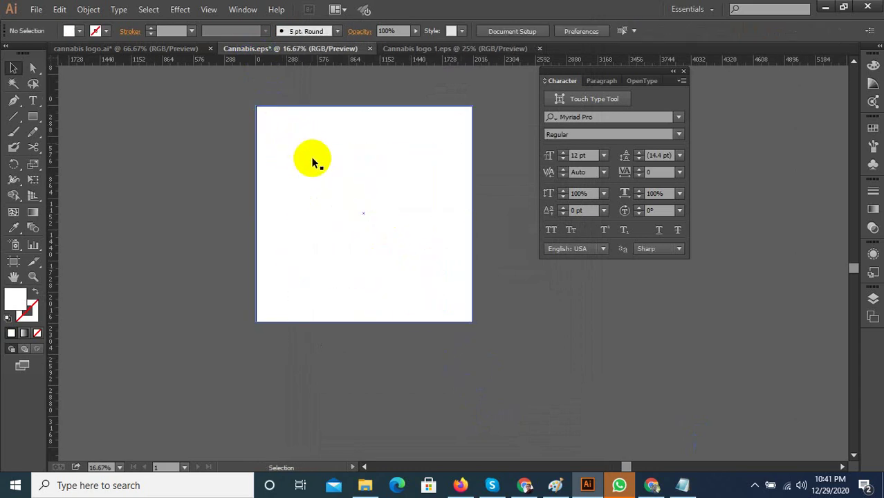
key("ctrl+v")
left_click_drag(450, 267, 429, 270)
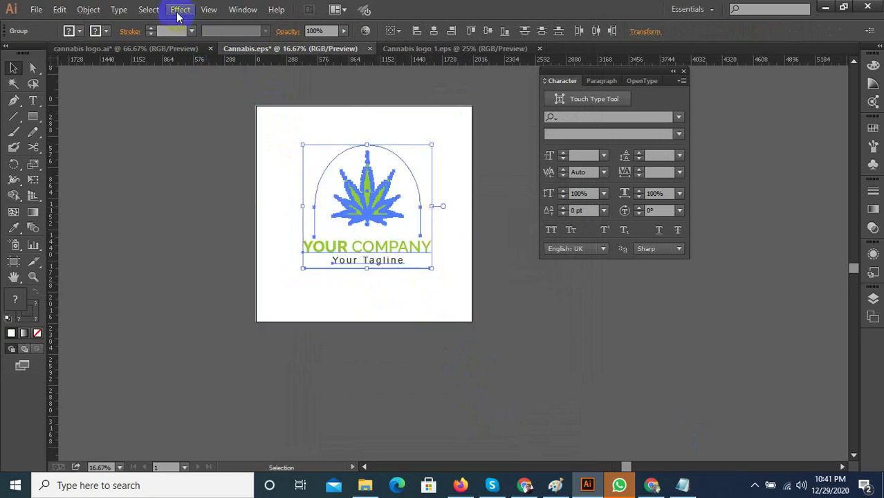
Convert the pasted logo's YOUR COMPANY and tagline text to outlines.
left_click(117, 10)
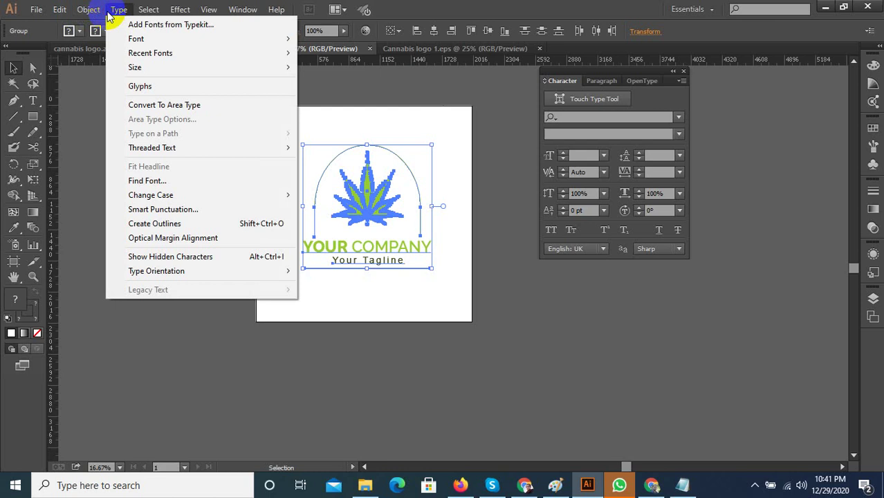
mouse_move(62, 10)
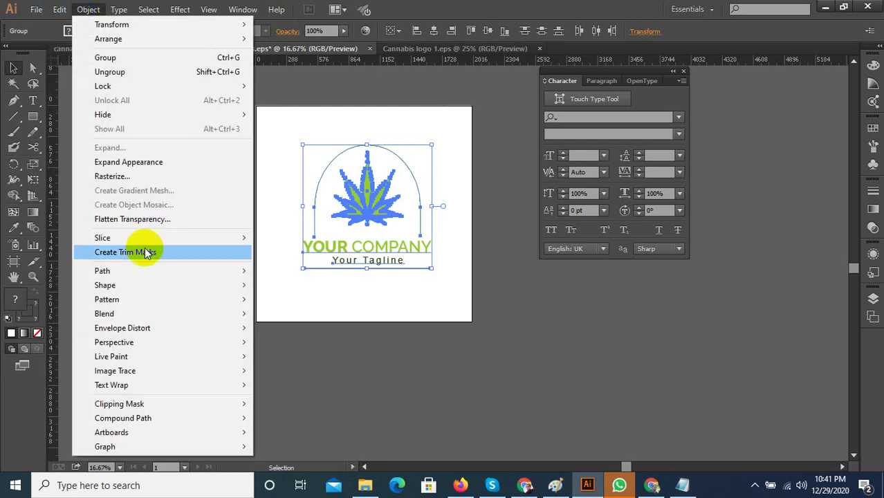
mouse_move(155, 328)
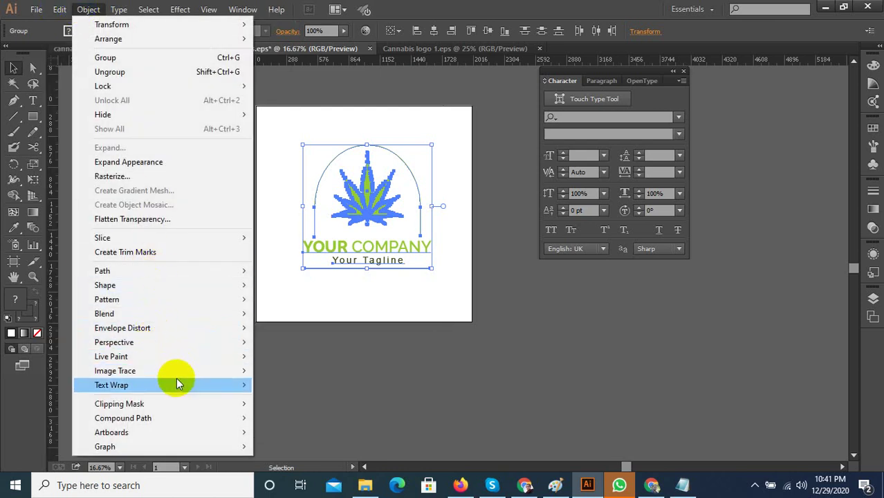
mouse_move(178, 379)
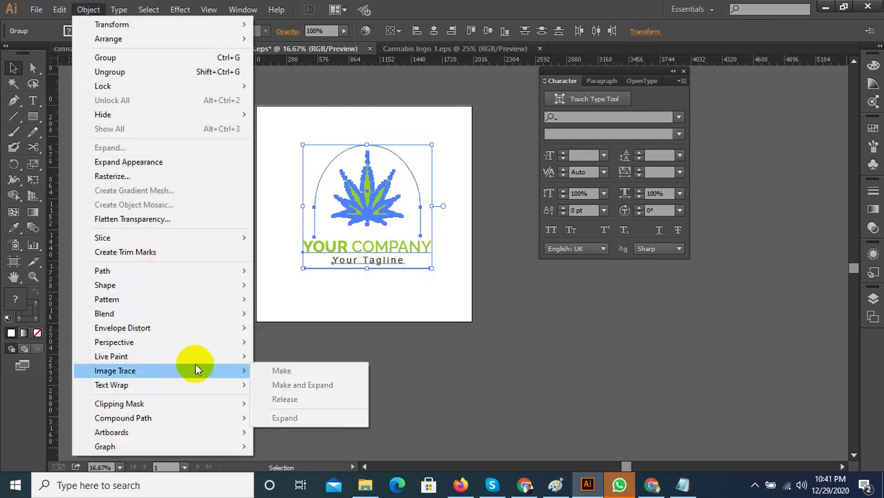
mouse_move(194, 342)
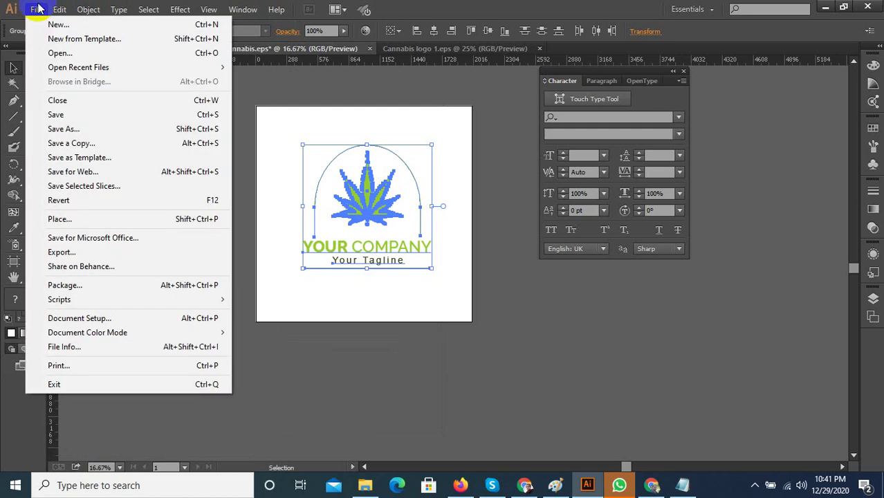
mouse_move(118, 10)
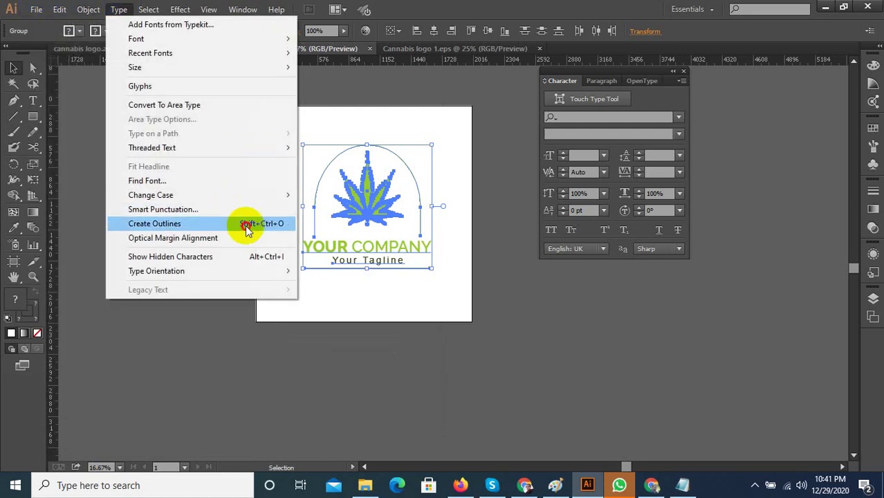
left_click(246, 223)
left_click(460, 374)
scroll(360, 219, "up", 2)
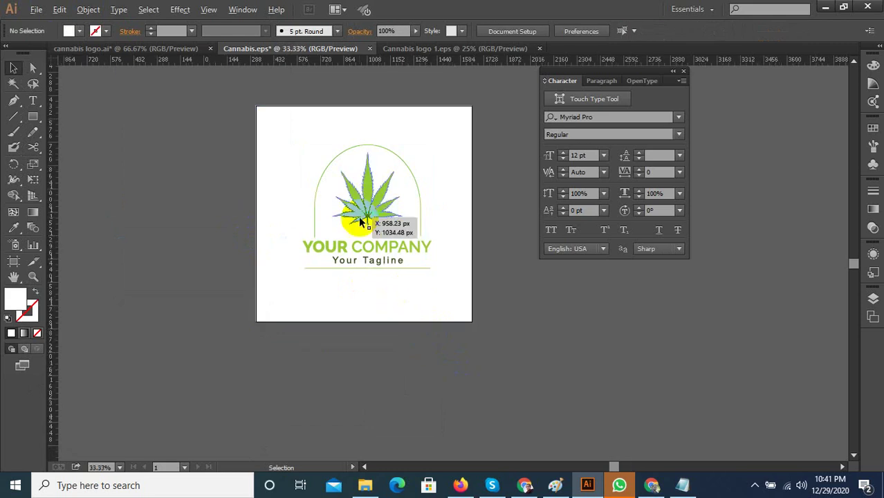
Save the document as Cannabis 1 in EPS format, using the Illustrator 10 EPS version.
key("ctrl+shift+s")
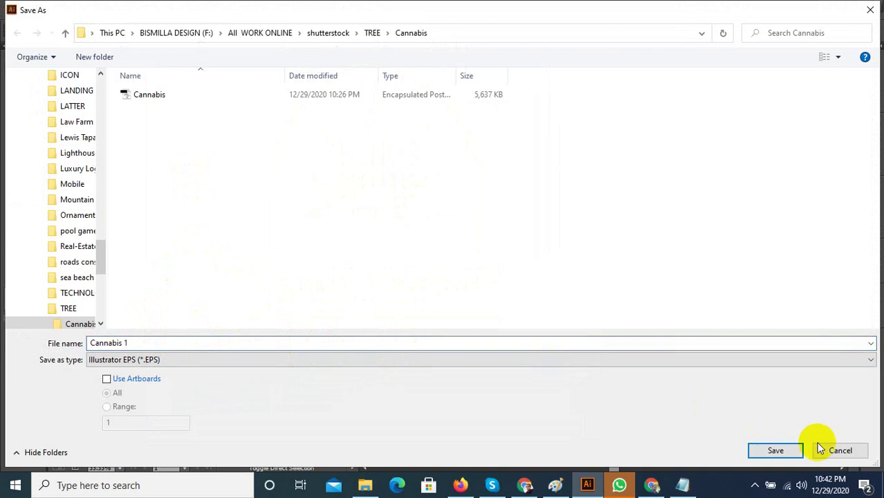
left_click(780, 451)
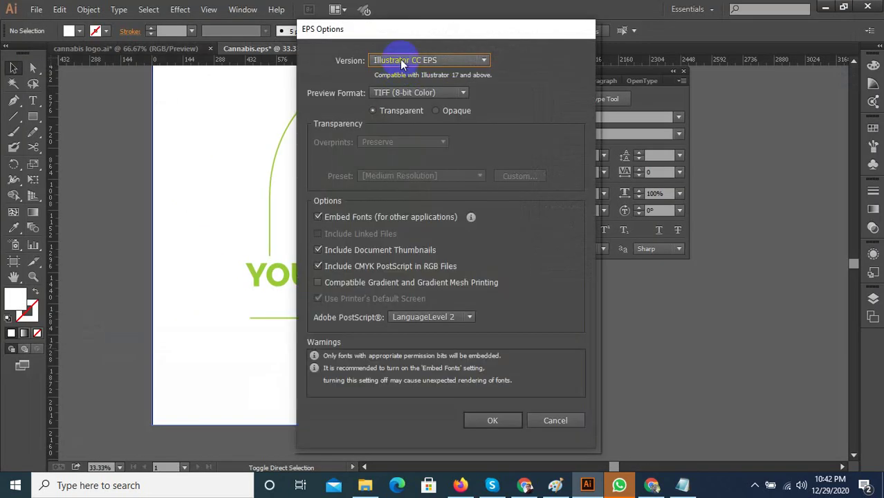
left_click(401, 59)
left_click(443, 188)
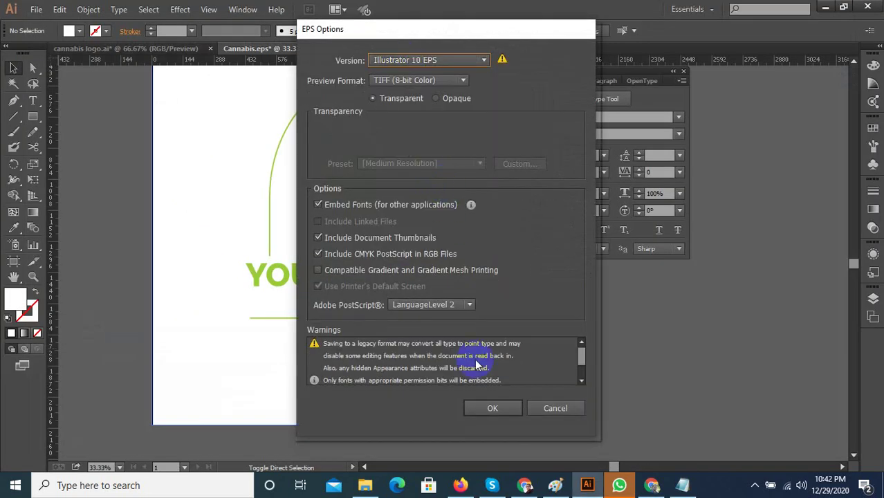
left_click(492, 407)
left_click(509, 265)
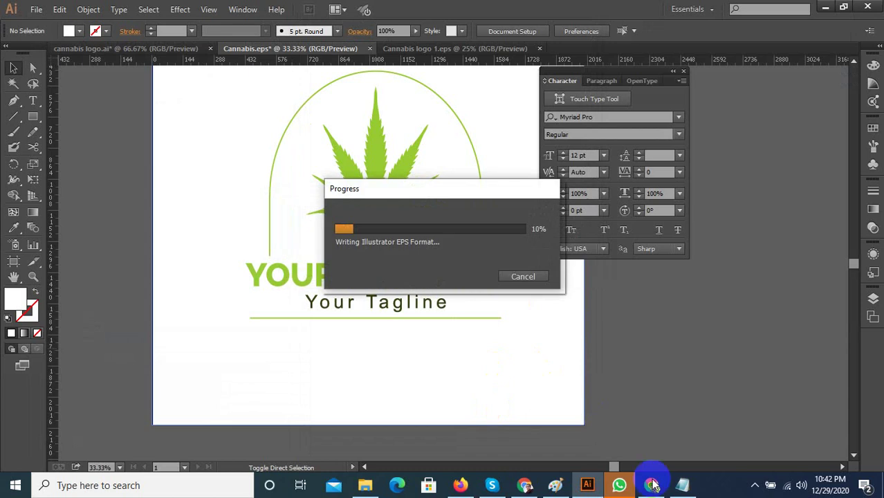